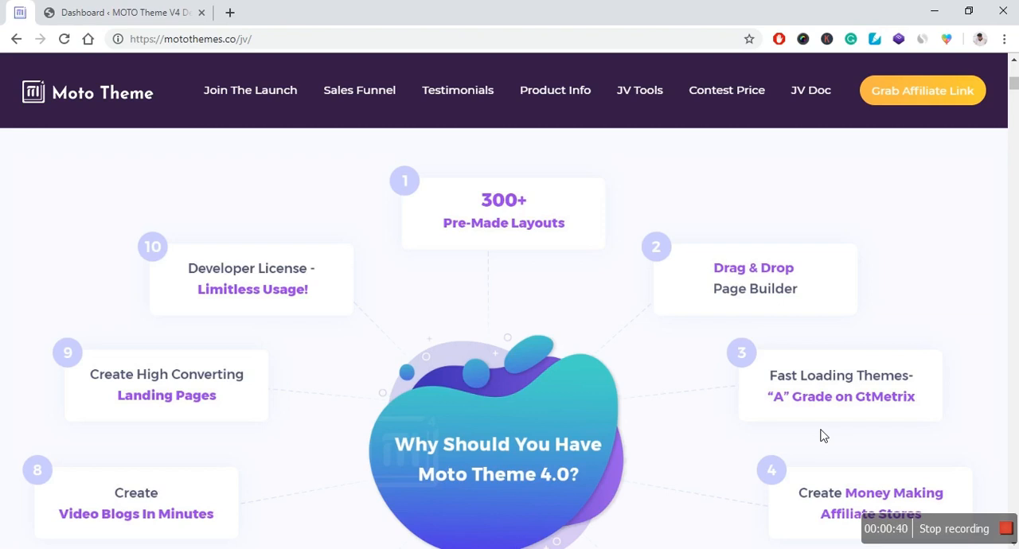
Step: Switch from the Moto Theme sales page to the WordPress dashboard and open the Demo Importer in MT4 Options
scroll(592, 375, down, 1)
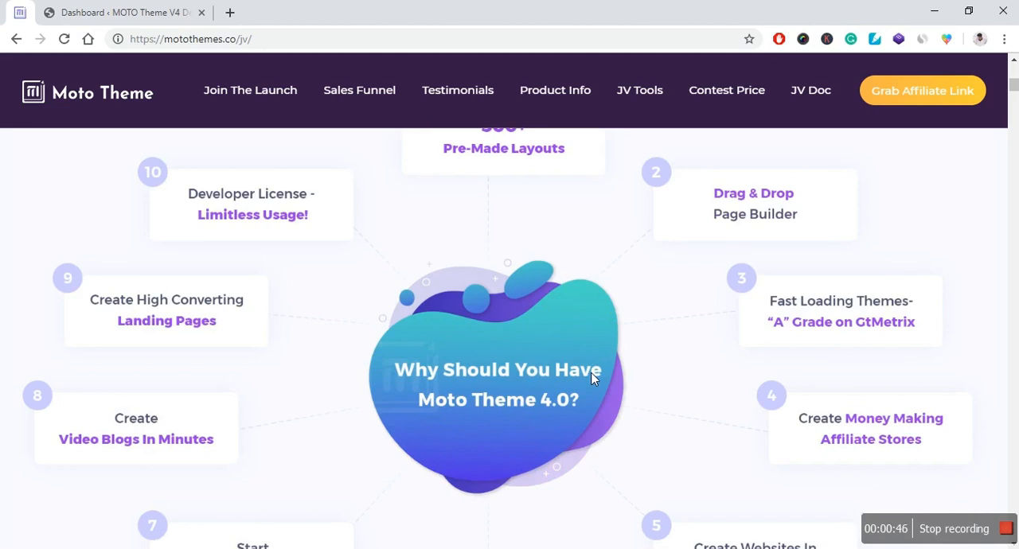
scroll(577, 347, down, 1)
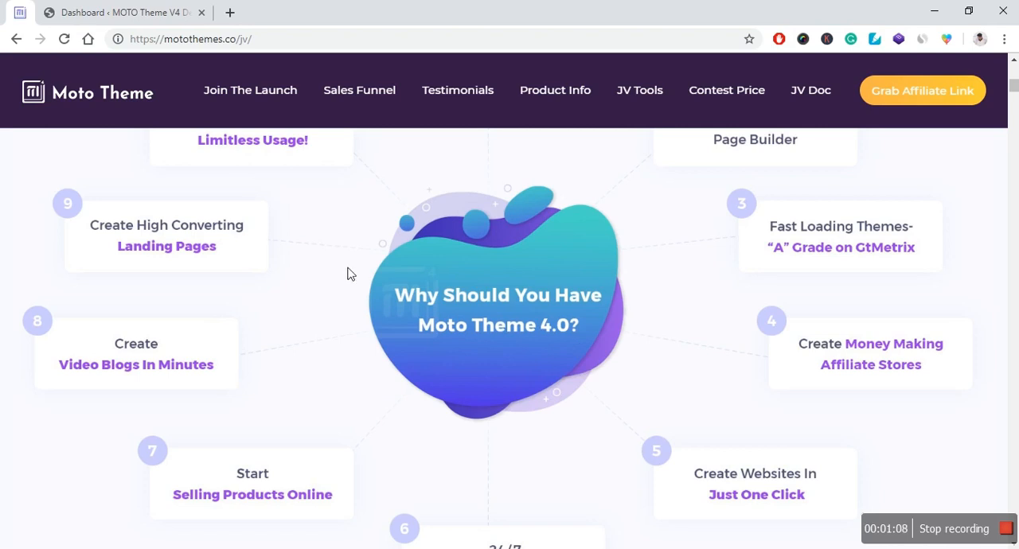
click(131, 14)
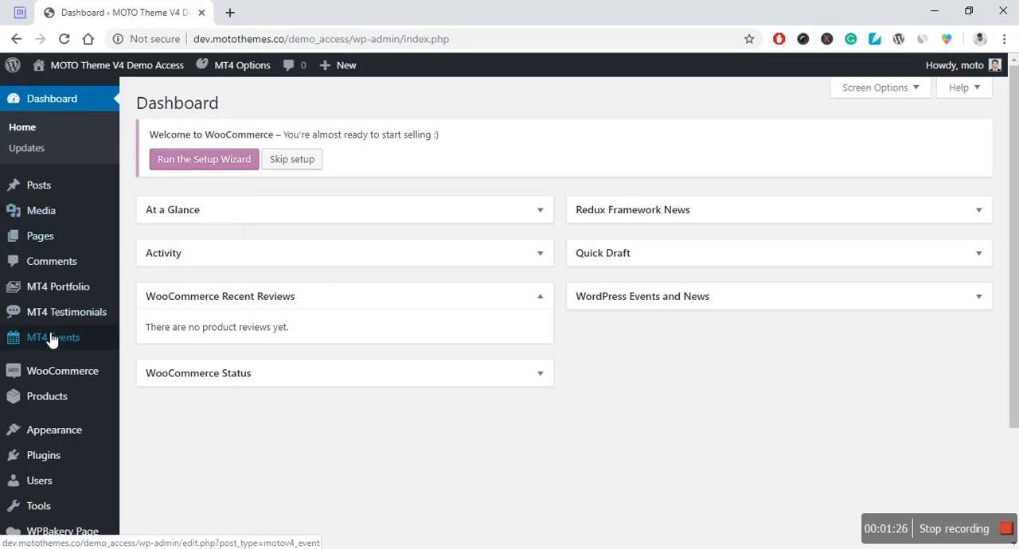
scroll(51, 337, down, 2)
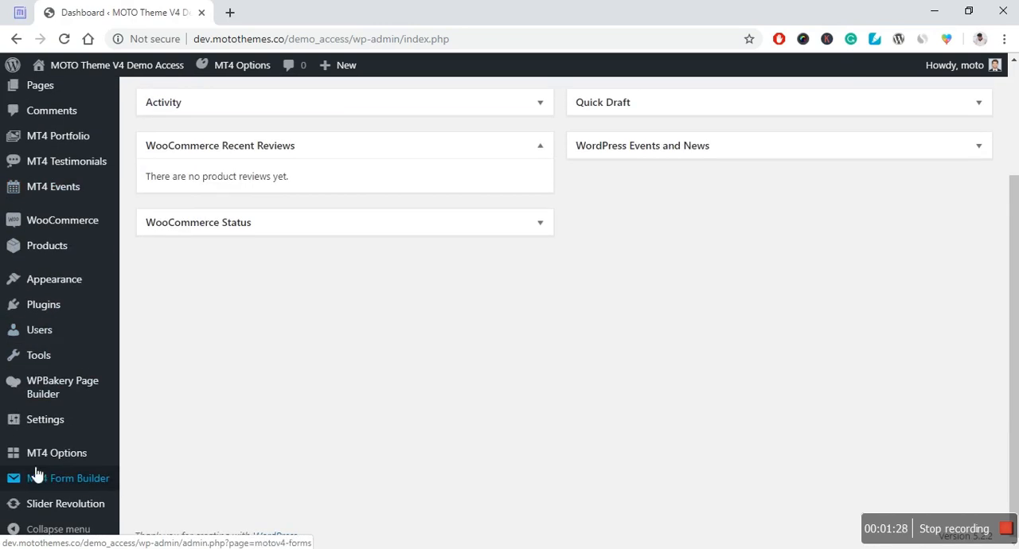
mouse_move(28, 461)
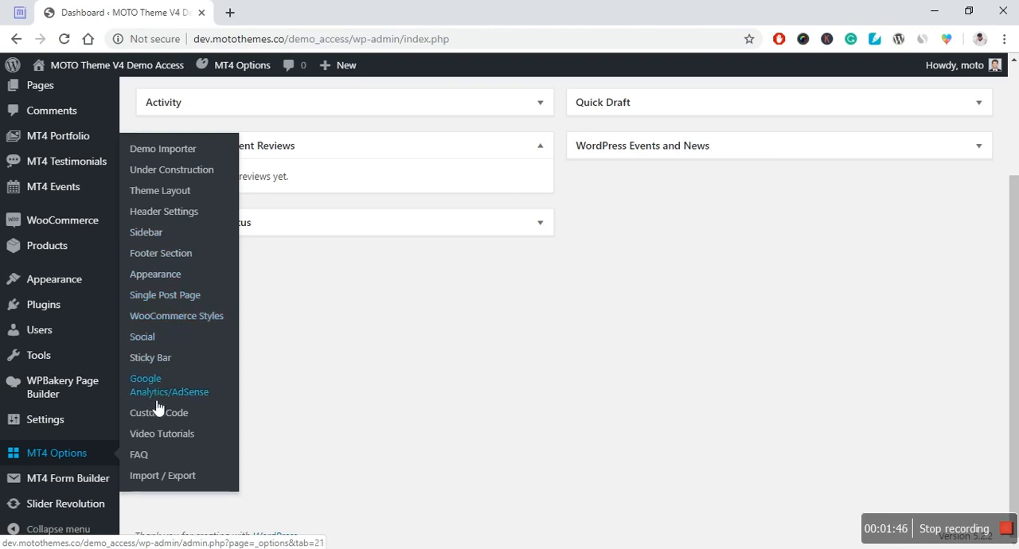
click(179, 157)
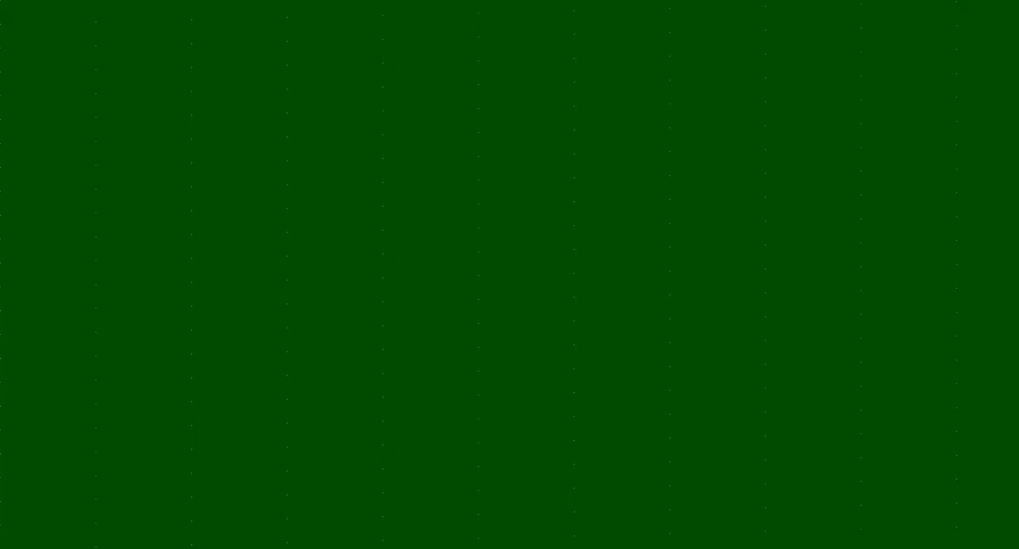
Step: Browse the Demo Importer's gallery of ready-made website demos under All, from Adventures through to Fishing and back towards Car-Rental
scroll(397, 175, down, 1)
scroll(634, 189, down, 1)
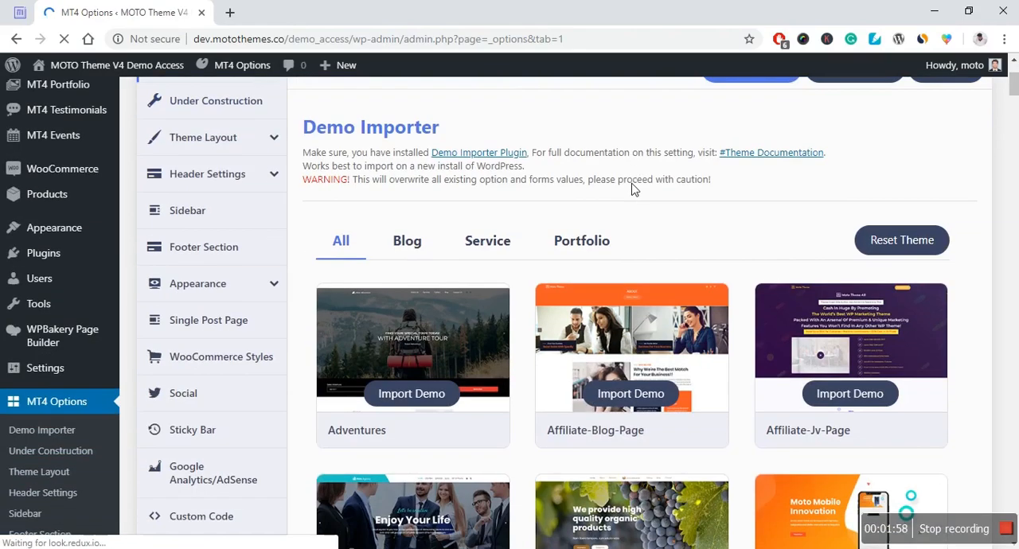
scroll(698, 207, down, 1)
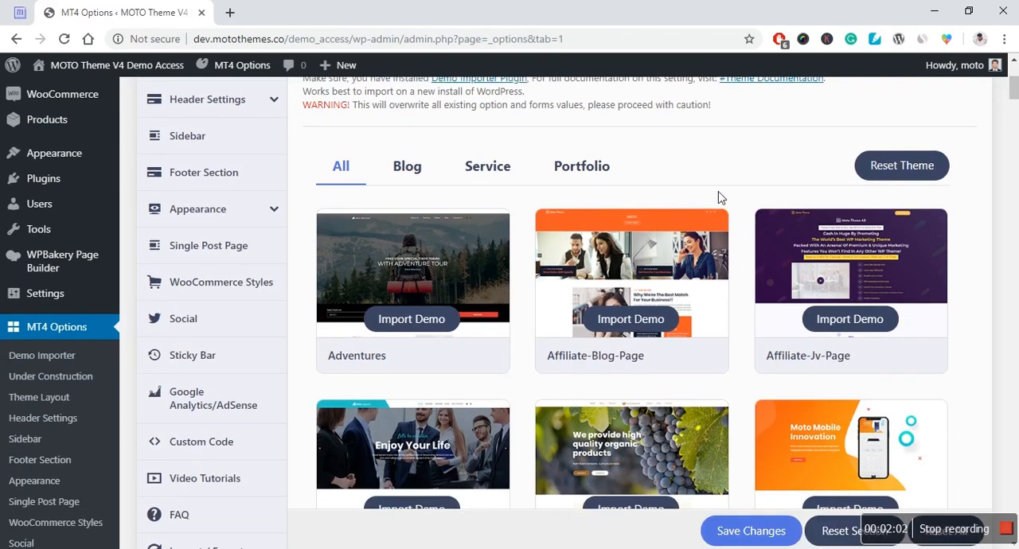
scroll(712, 201, up, 1)
scroll(717, 198, down, 1)
scroll(479, 253, up, 2)
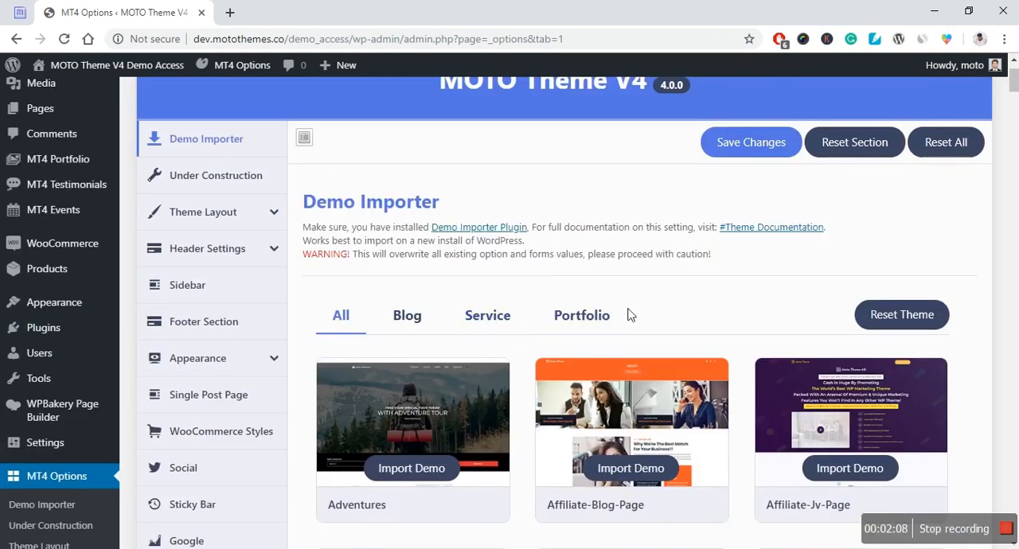
scroll(705, 235, down, 2)
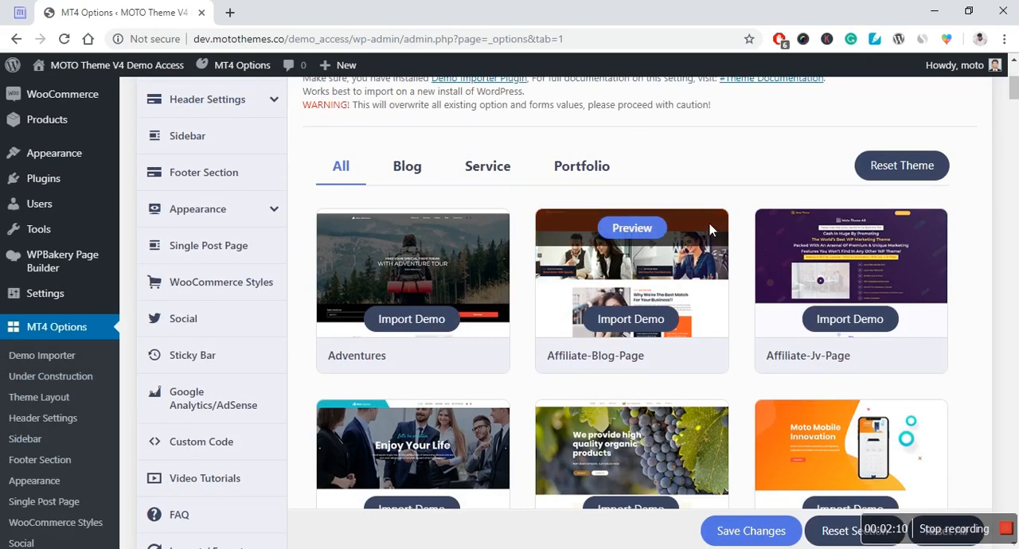
scroll(532, 180, down, 4)
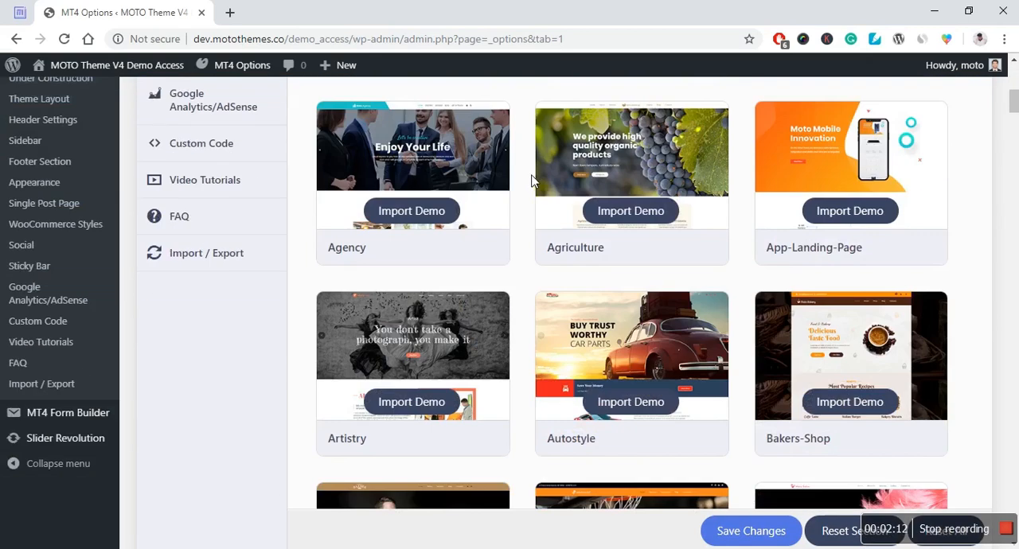
scroll(532, 180, down, 8)
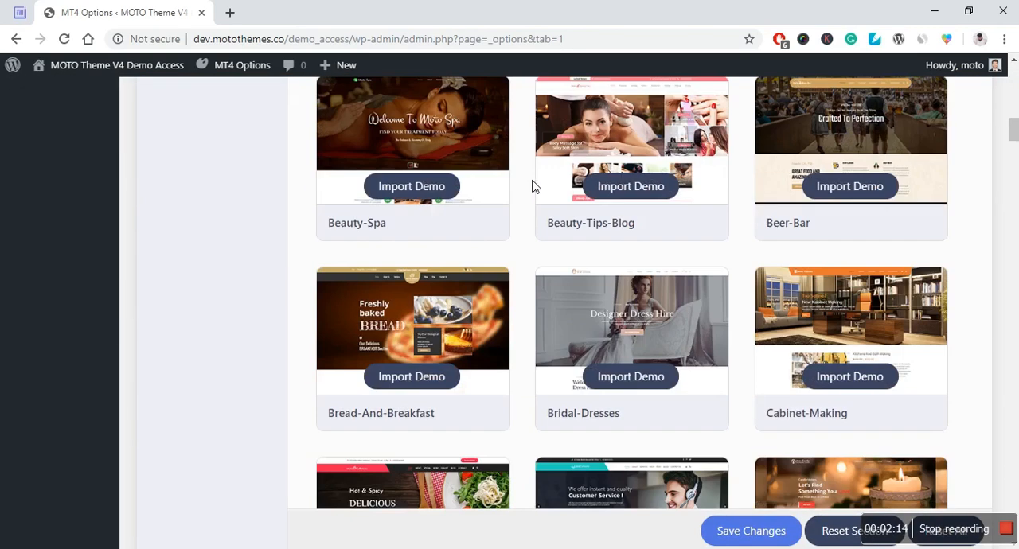
scroll(534, 185, down, 3)
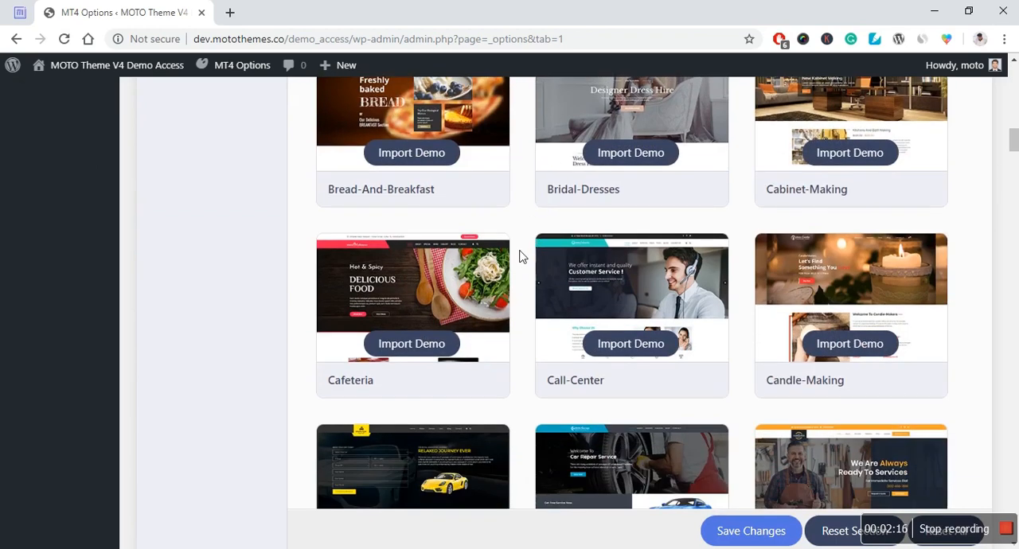
scroll(517, 261, down, 4)
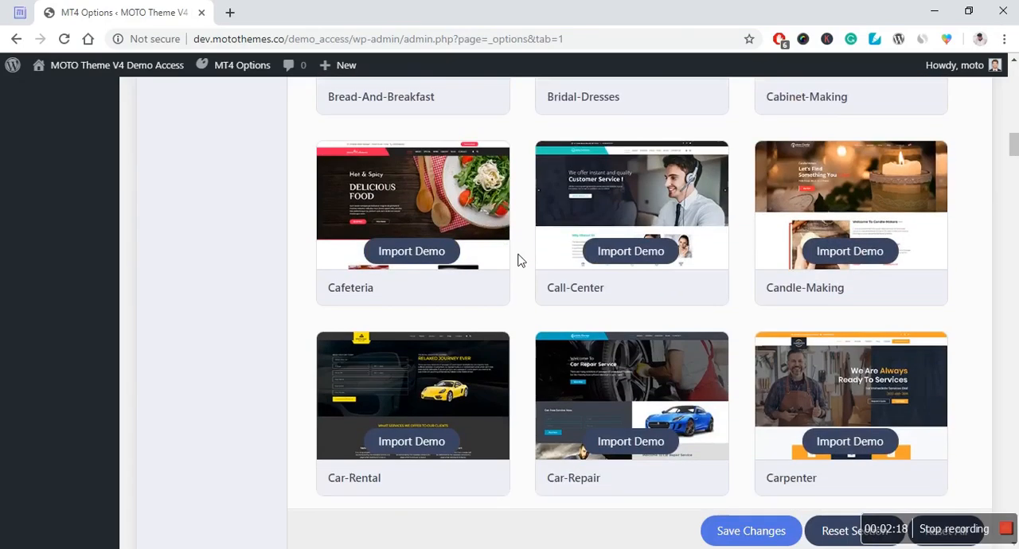
scroll(518, 260, up, 4)
scroll(517, 260, down, 8)
scroll(519, 261, down, 6)
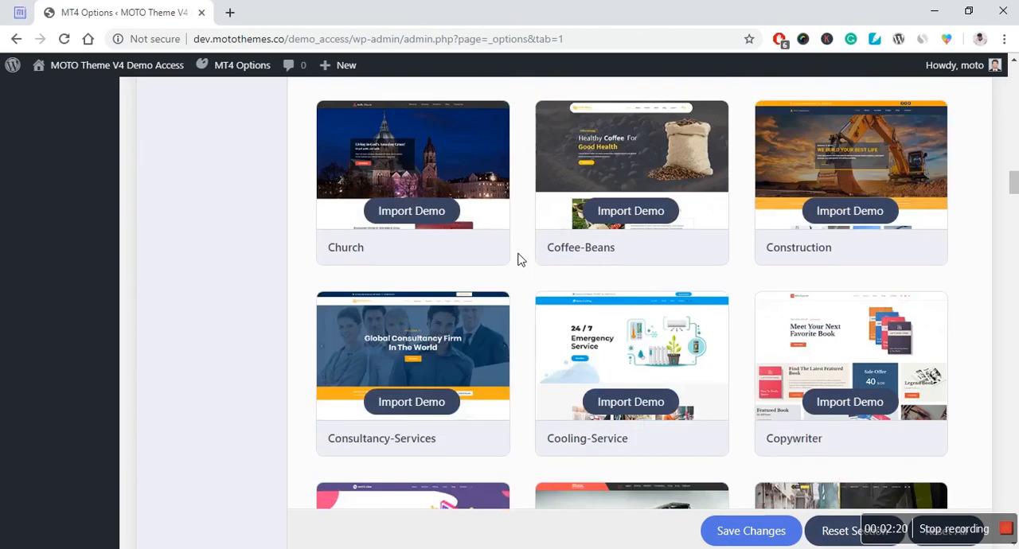
scroll(519, 260, up, 11)
scroll(519, 260, down, 19)
scroll(518, 260, down, 3)
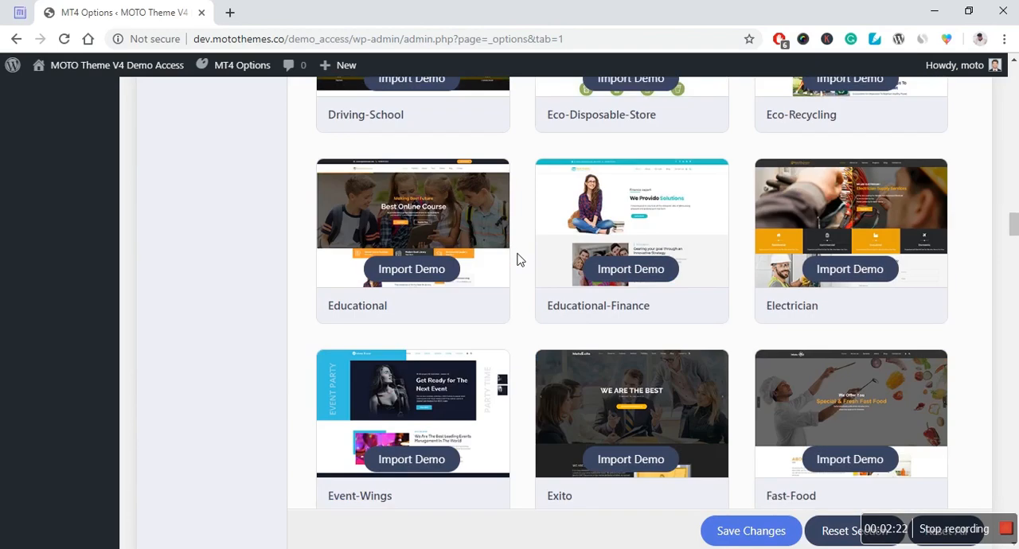
scroll(517, 260, up, 6)
scroll(516, 260, down, 8)
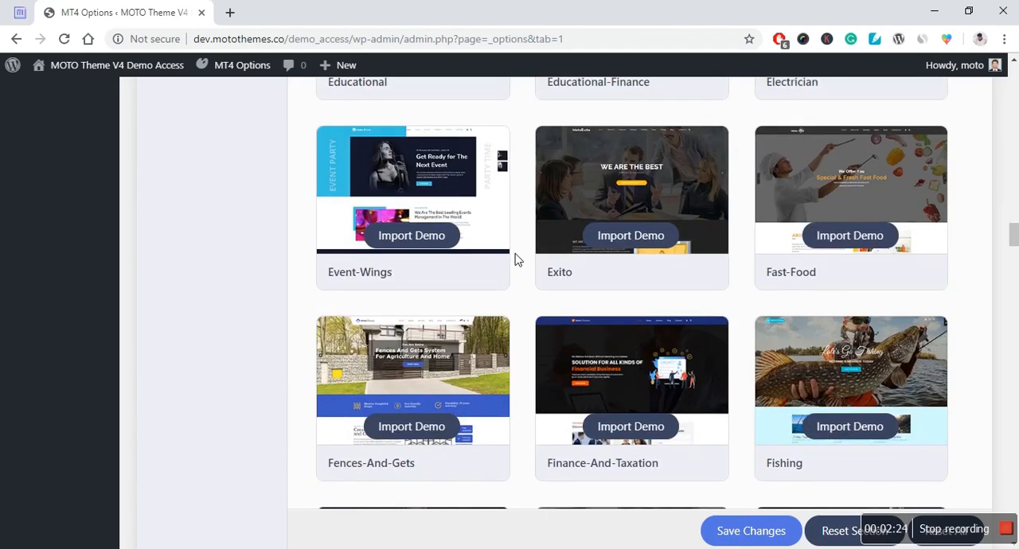
scroll(515, 260, up, 9)
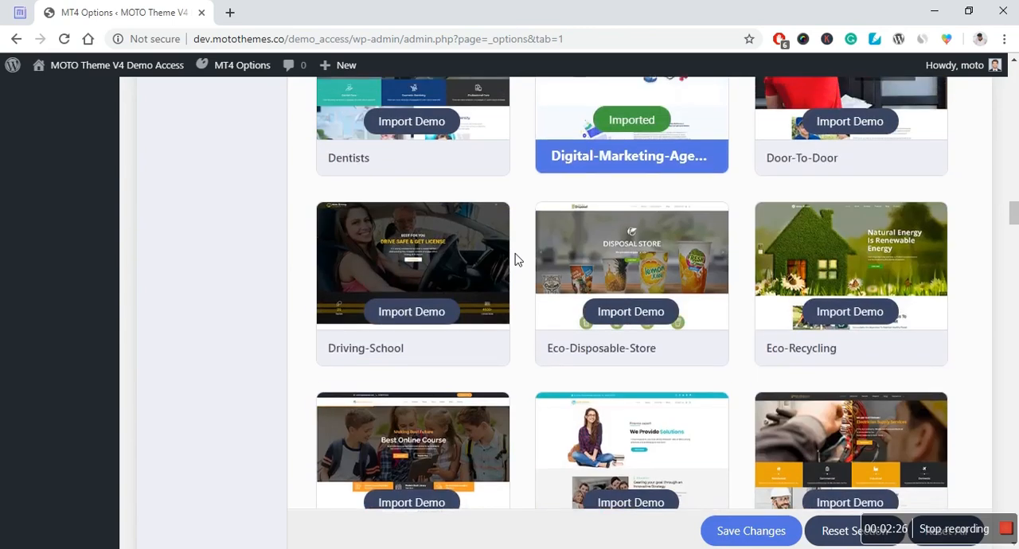
scroll(515, 260, up, 8)
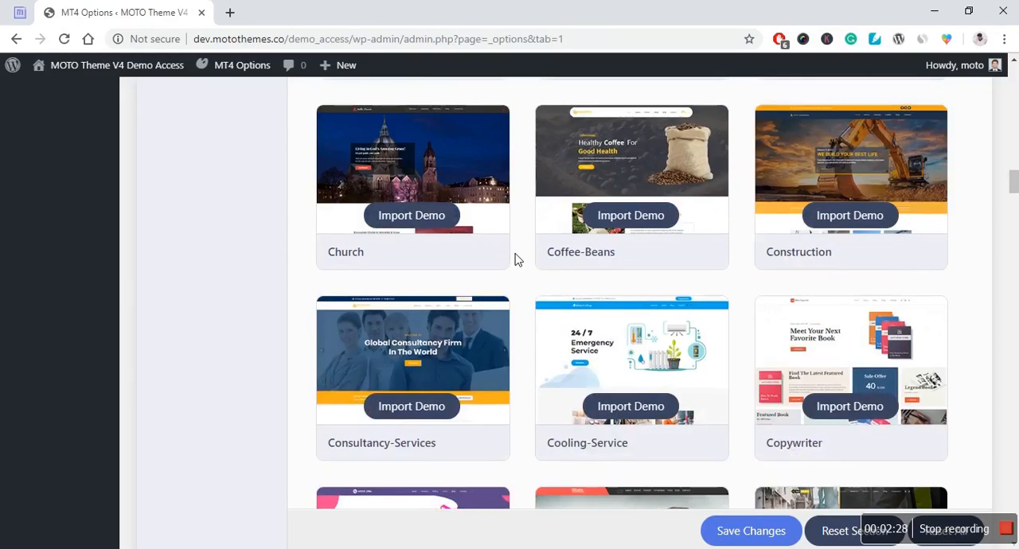
scroll(515, 254, up, 2)
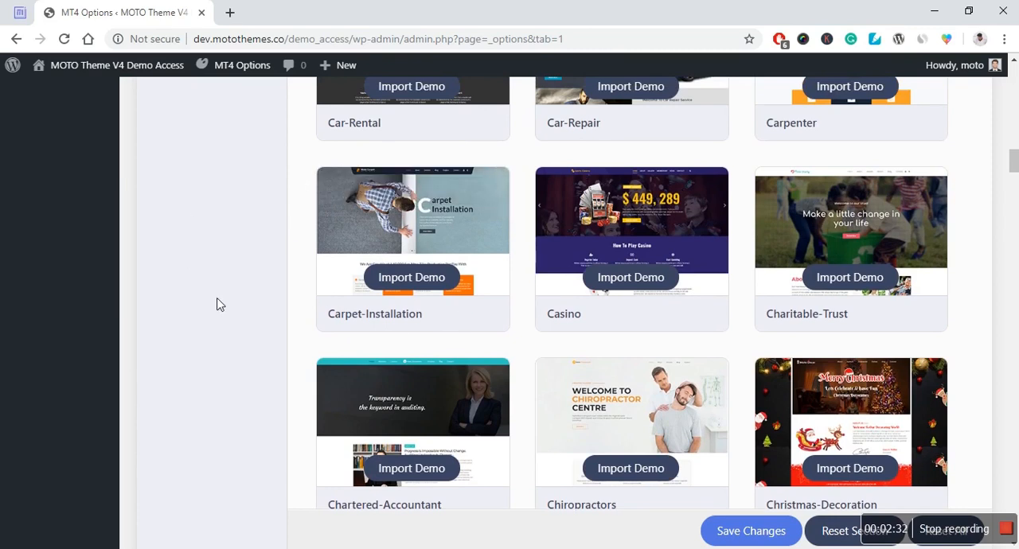
Step: Import the Carpet-Installation demo and confirm the import
click(415, 286)
click(586, 120)
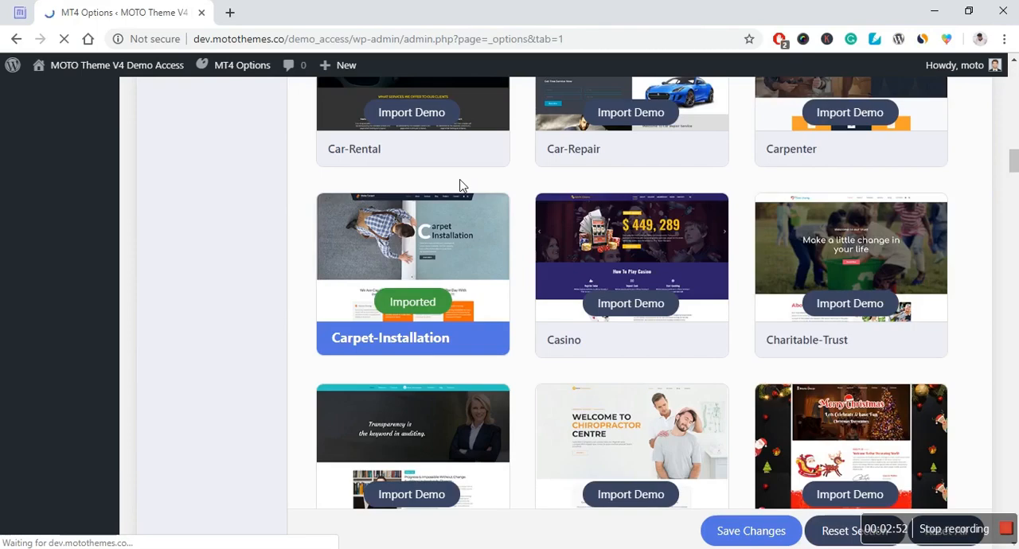
mouse_move(356, 317)
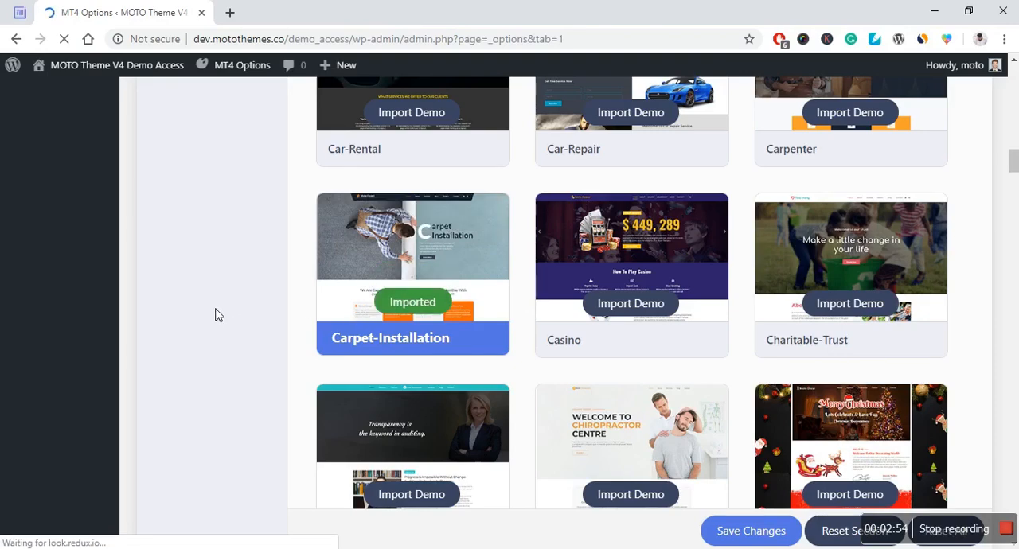
Step: Open the live demo site in a new browser tab and switch to it
scroll(221, 320, up, 15)
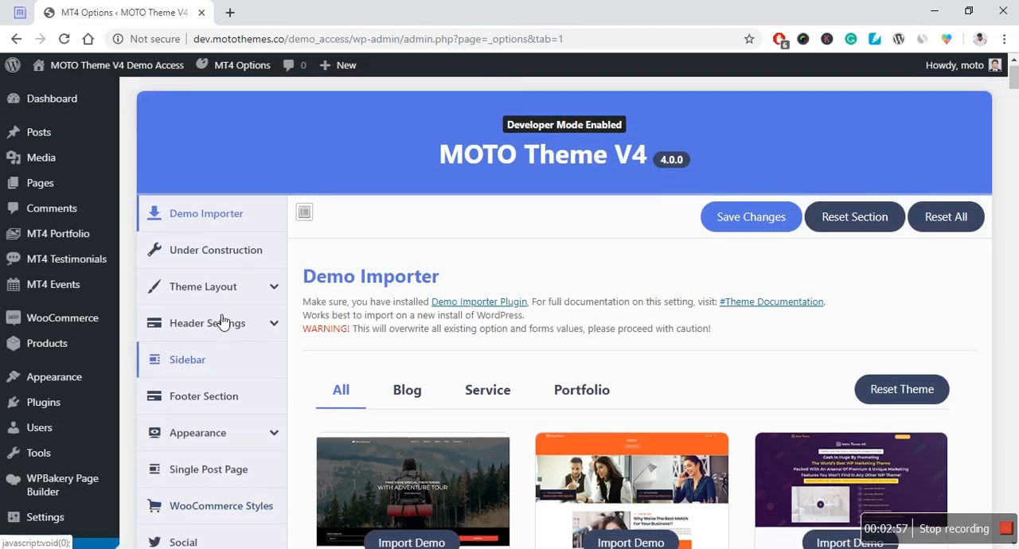
mouse_move(89, 68)
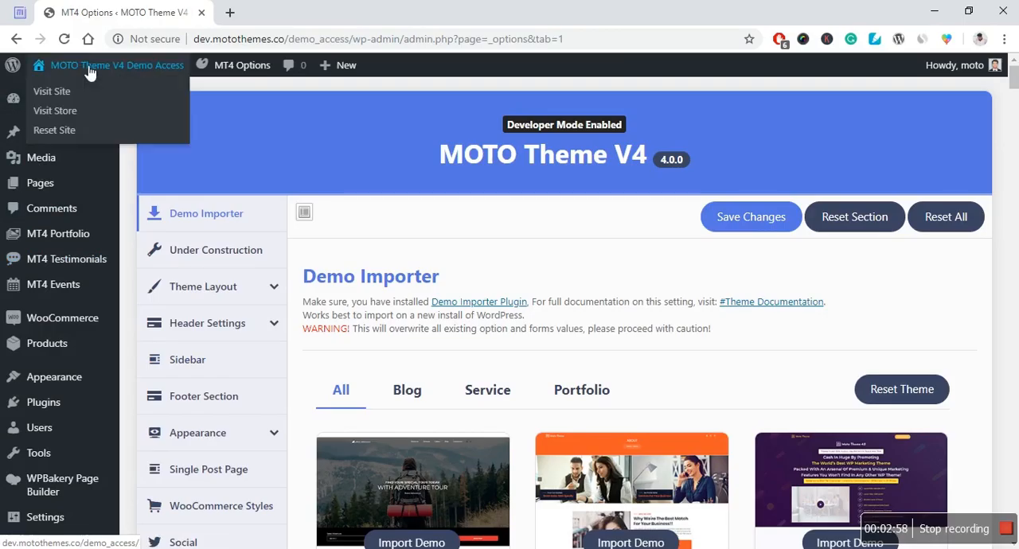
right_click(48, 92)
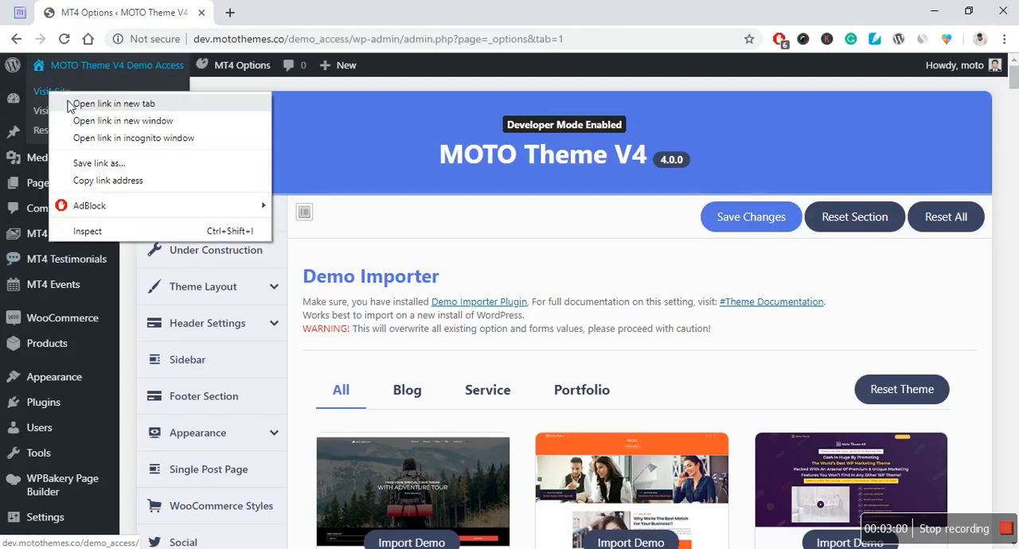
click(73, 102)
click(260, 12)
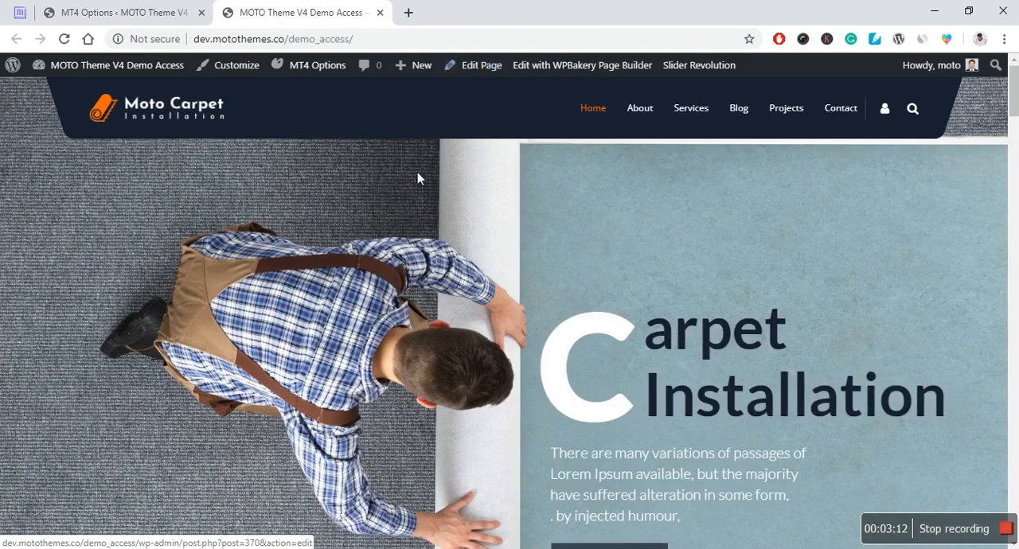
Step: Examine the imported carpet installation homepage from its hero banner through services, feedback, blogs, pricing and partners to the footer
scroll(416, 246, down, 4)
scroll(416, 245, up, 4)
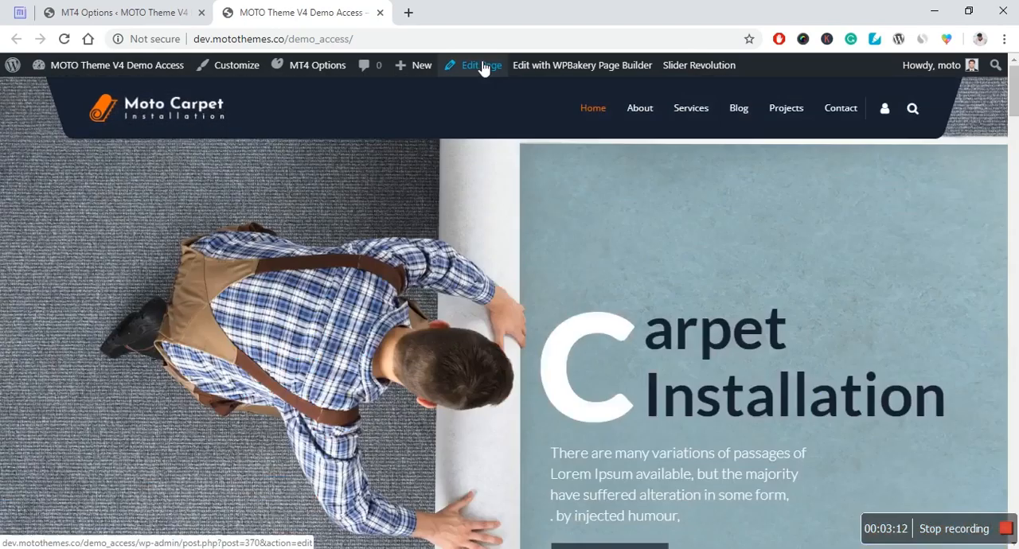
scroll(634, 236, down, 6)
scroll(337, 291, down, 5)
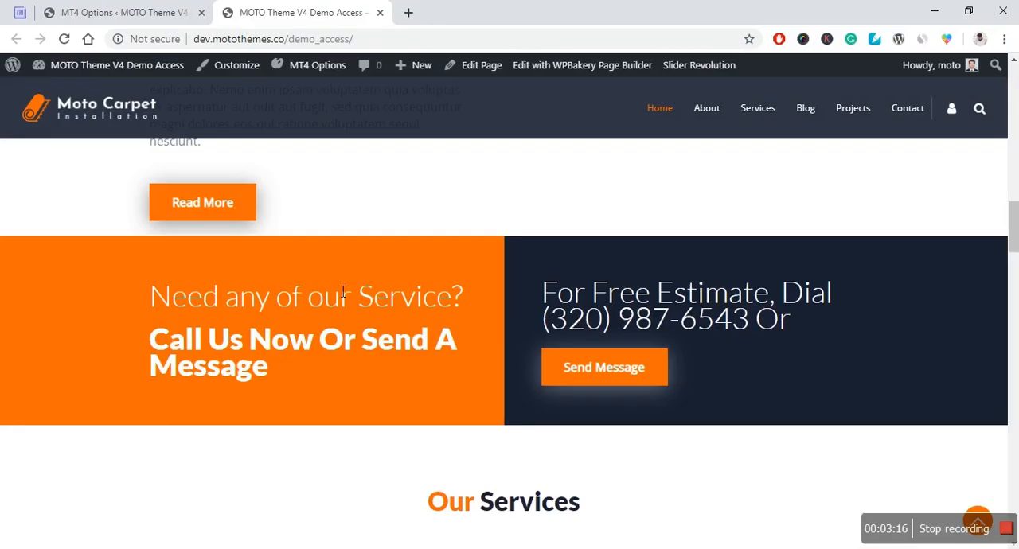
scroll(342, 291, down, 10)
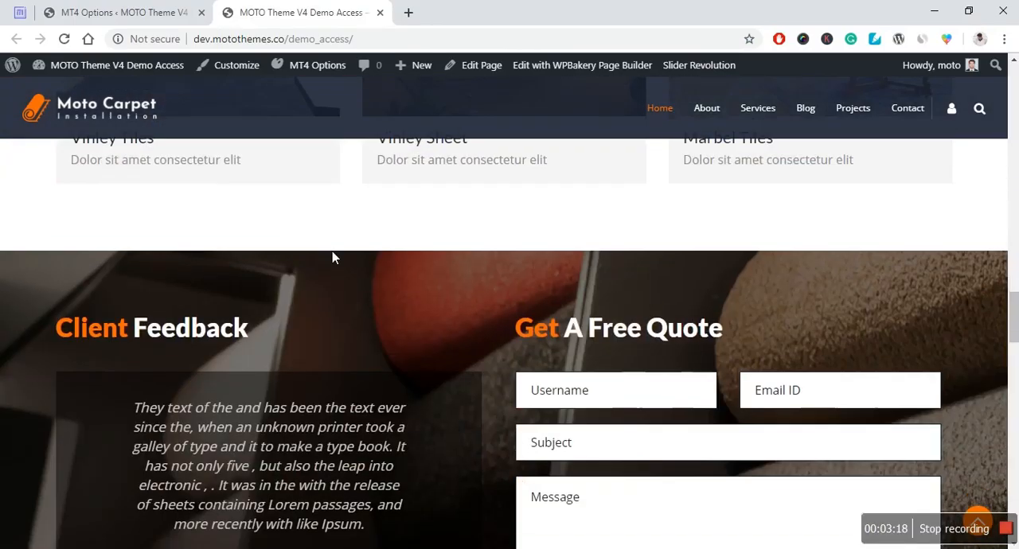
scroll(332, 257, down, 7)
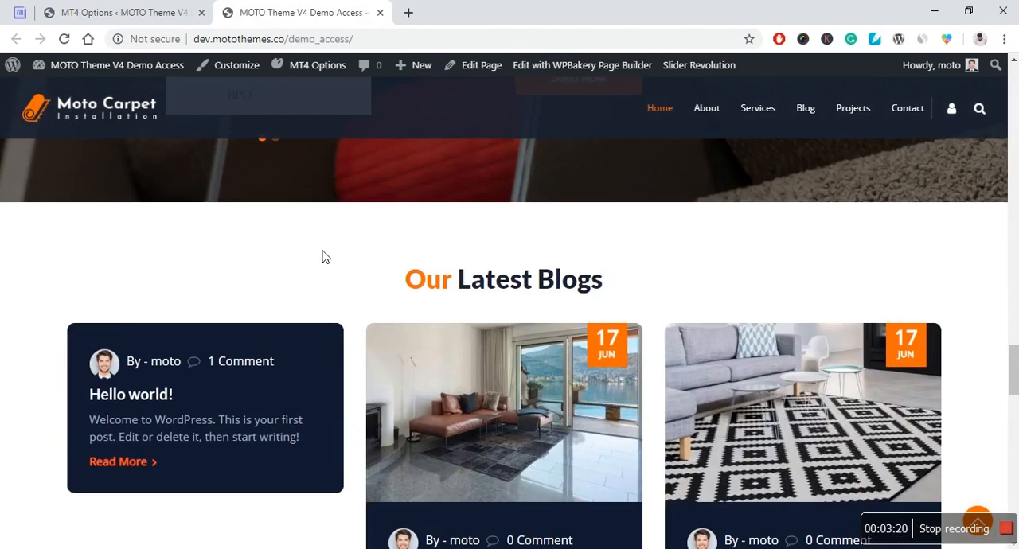
scroll(325, 256, down, 9)
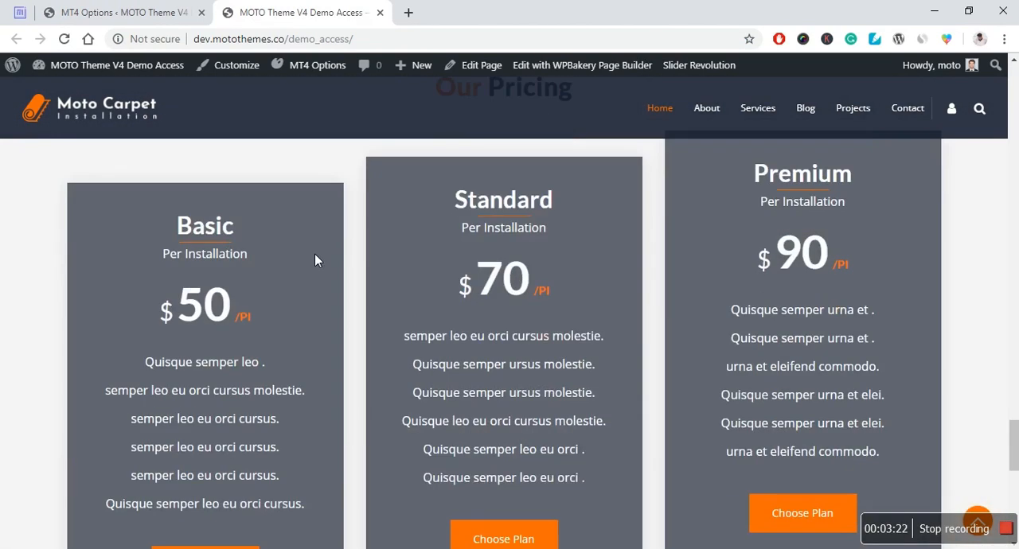
scroll(315, 254, down, 5)
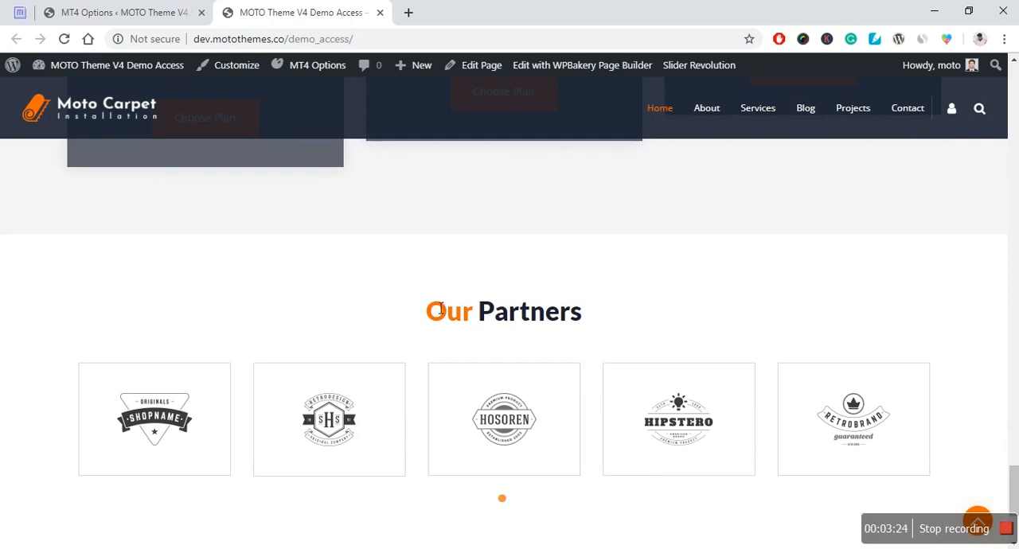
scroll(437, 257, down, 2)
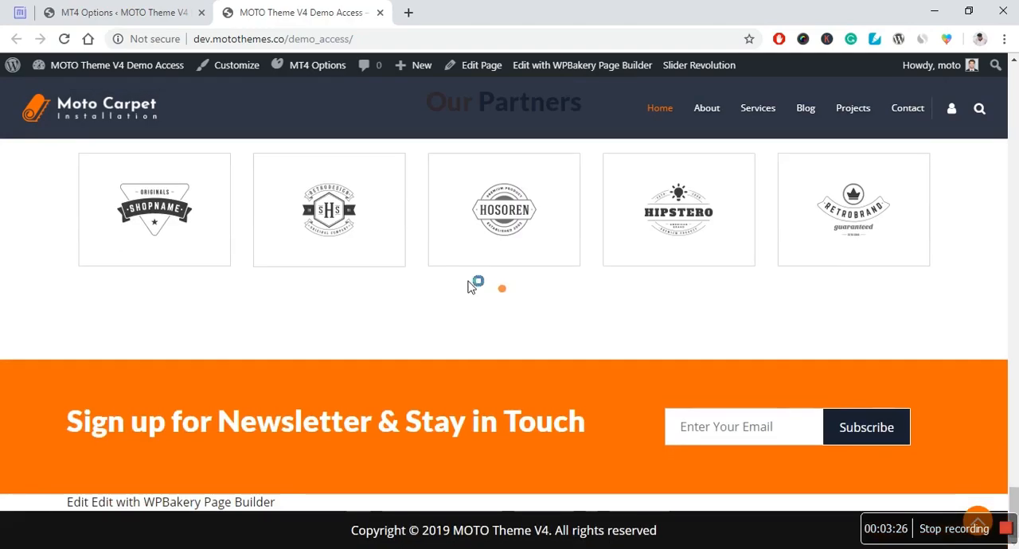
scroll(401, 312, up, 14)
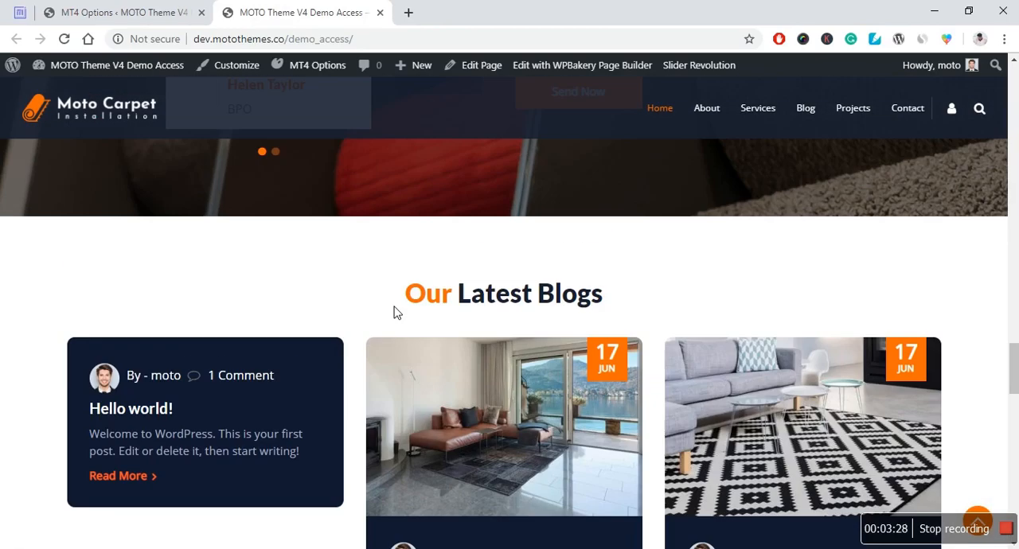
scroll(398, 309, up, 8)
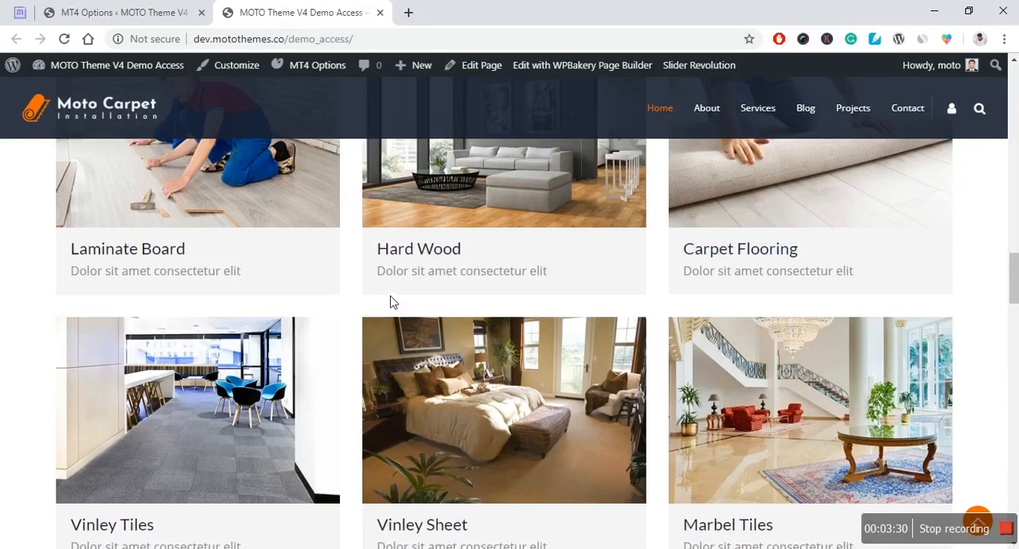
Step: Return from the imported homepage to the Demo Importer gallery and open the preview of the App-Landing-Page demo
scroll(390, 302, up, 6)
scroll(390, 300, up, 10)
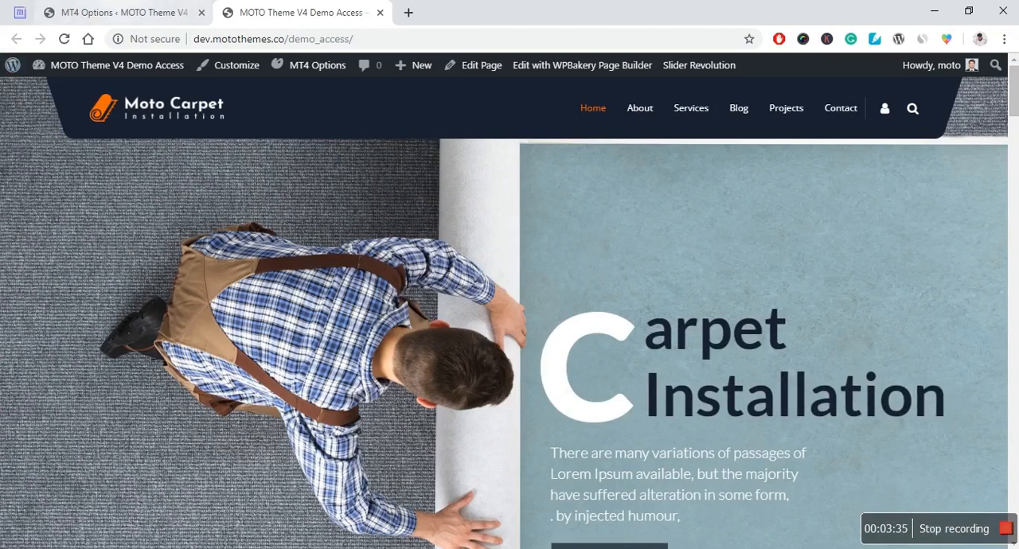
key(ctrl+Page_Up)
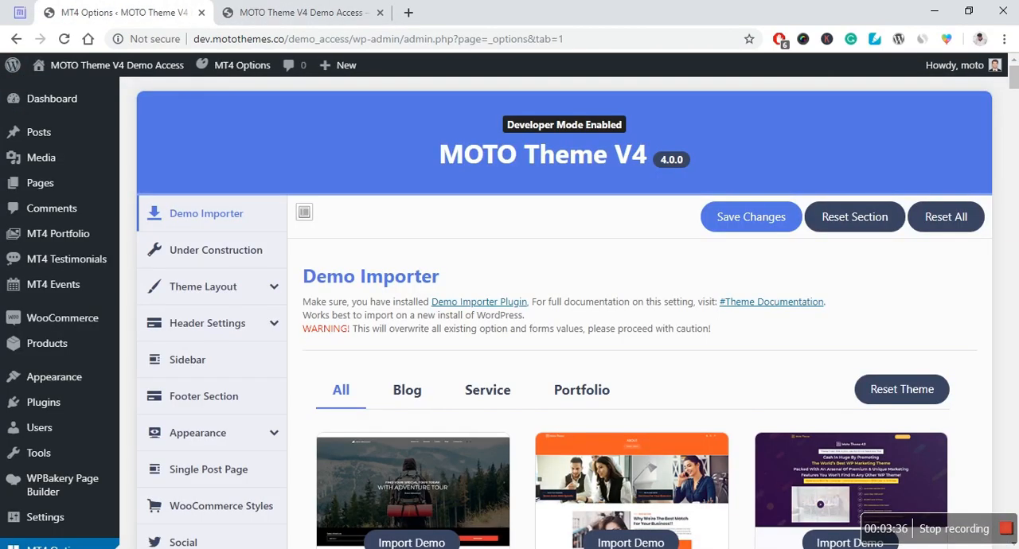
scroll(653, 239, down, 4)
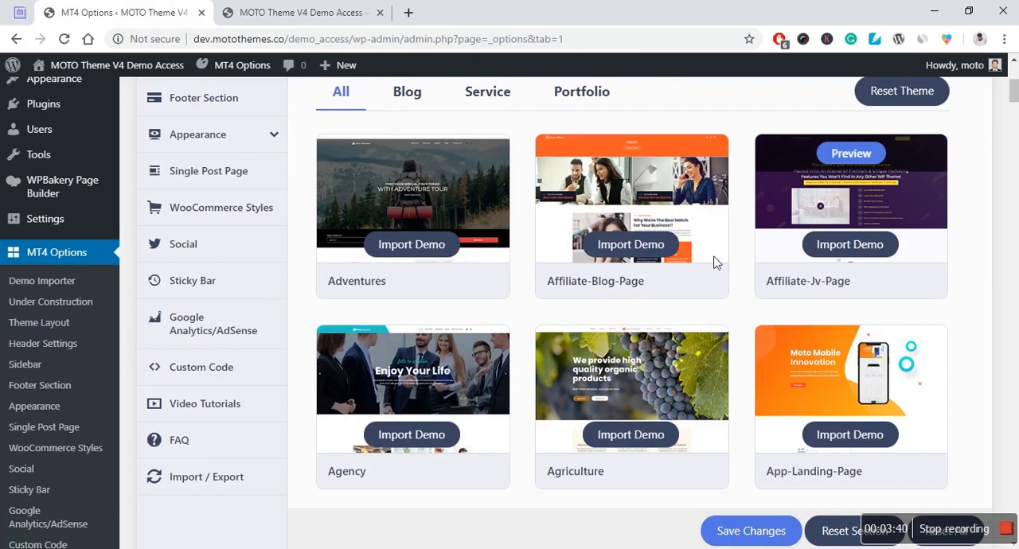
scroll(714, 262, down, 1)
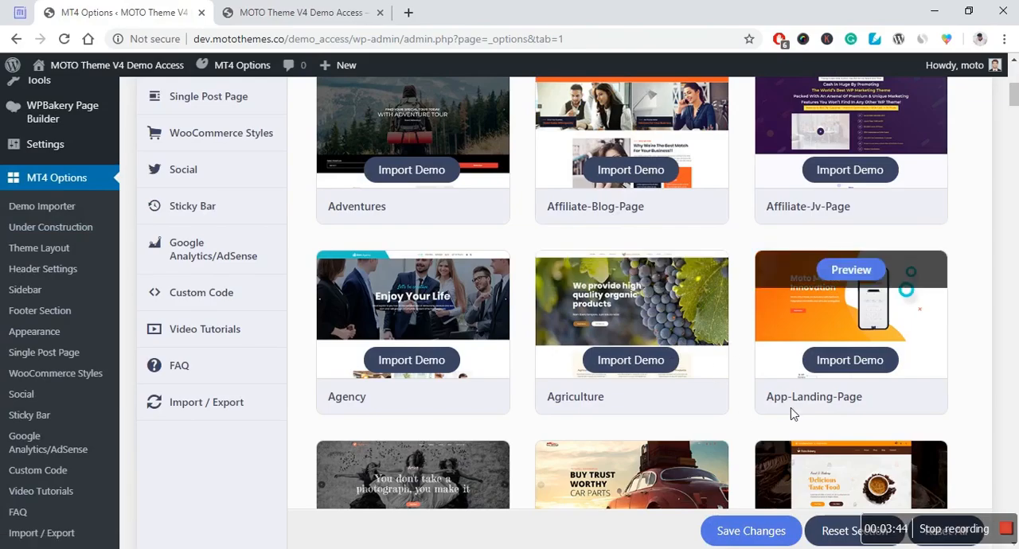
click(851, 271)
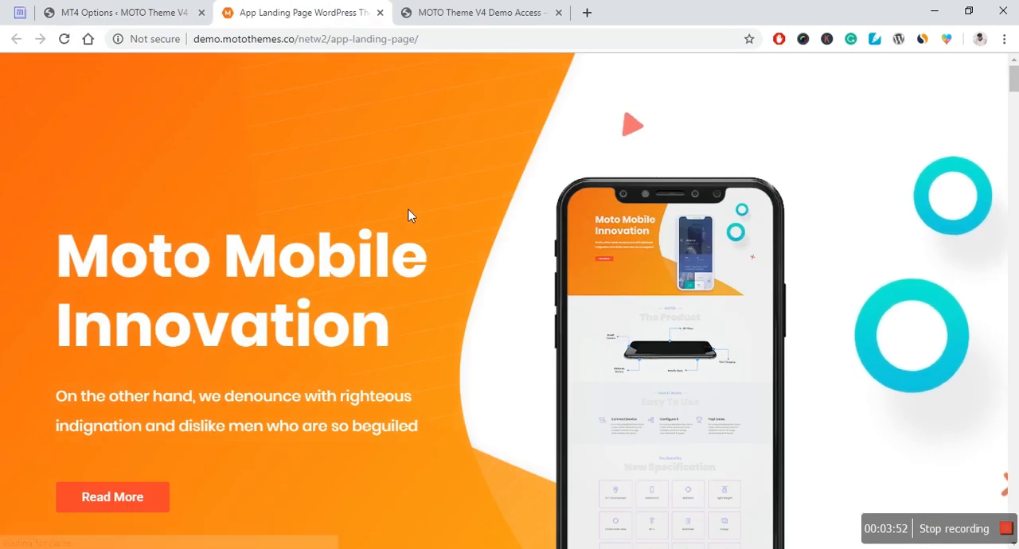
Step: Examine the App-Landing-Page demo from its hero banner through specifications, features and testimonials to the FAQ section
scroll(341, 189, down, 5)
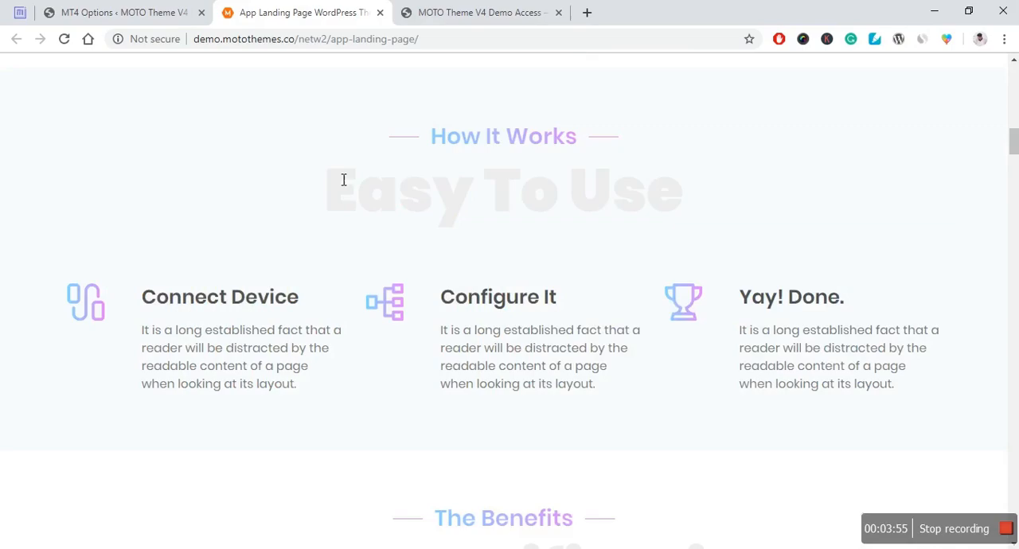
scroll(342, 179, down, 4)
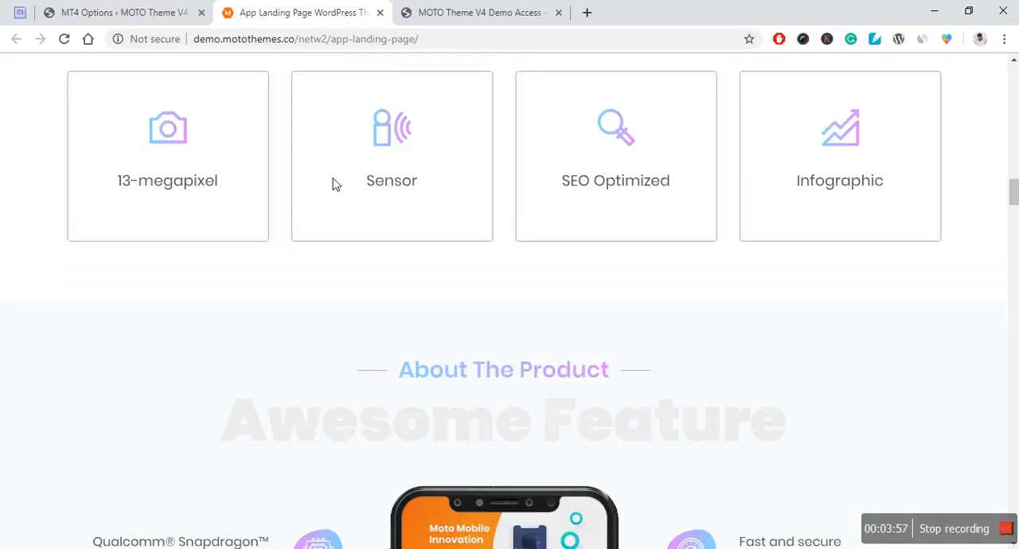
scroll(334, 183, down, 4)
scroll(335, 185, down, 15)
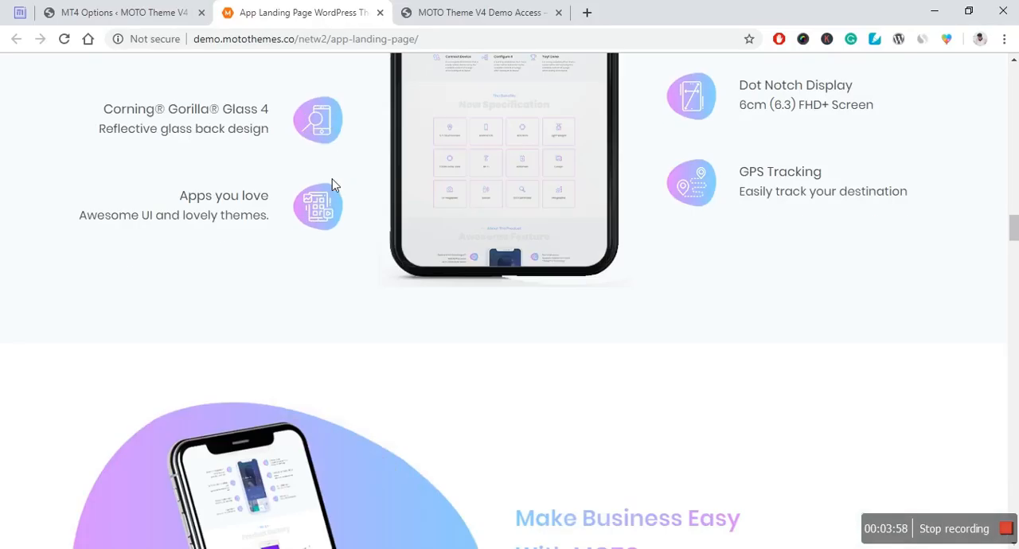
scroll(334, 207, down, 4)
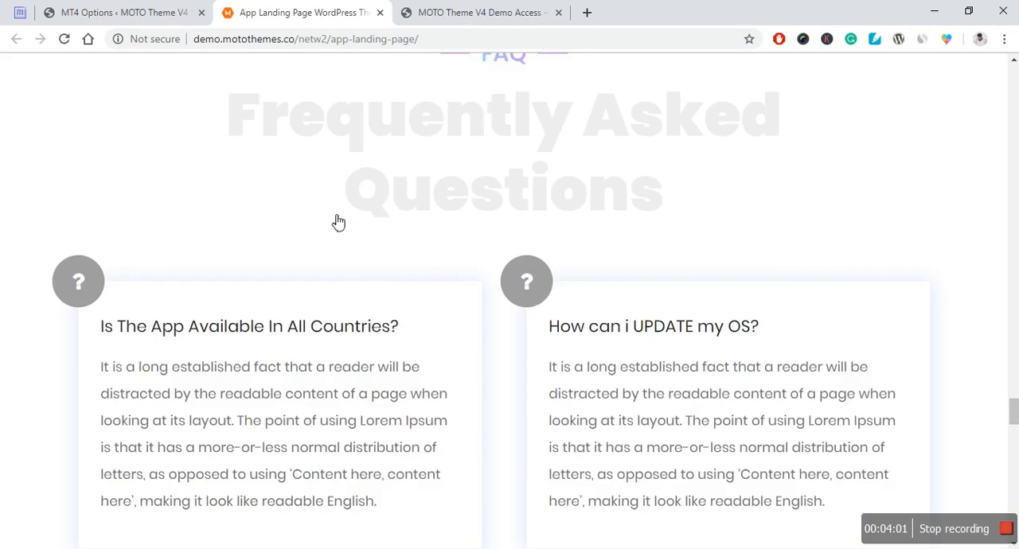
scroll(336, 221, down, 5)
scroll(334, 222, up, 15)
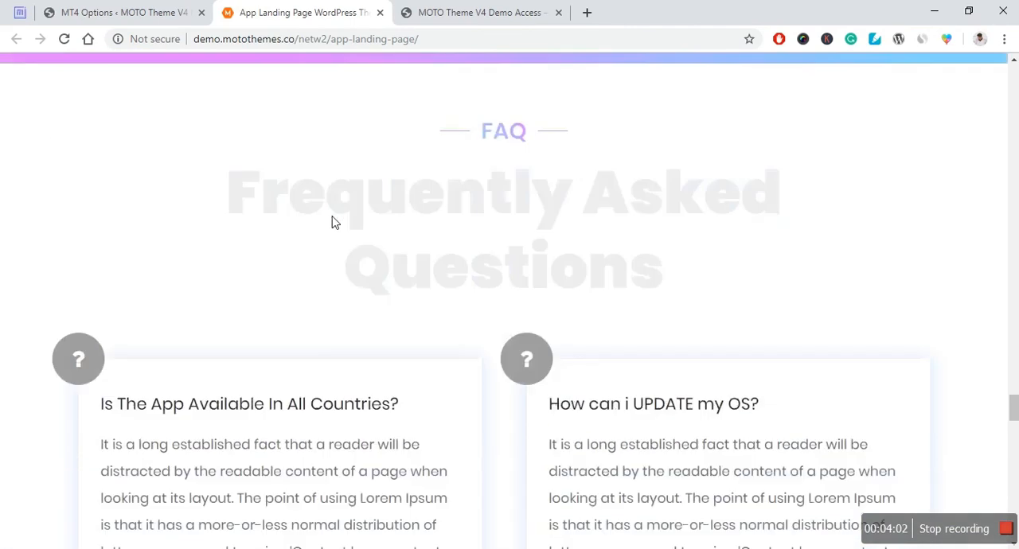
scroll(329, 220, up, 10)
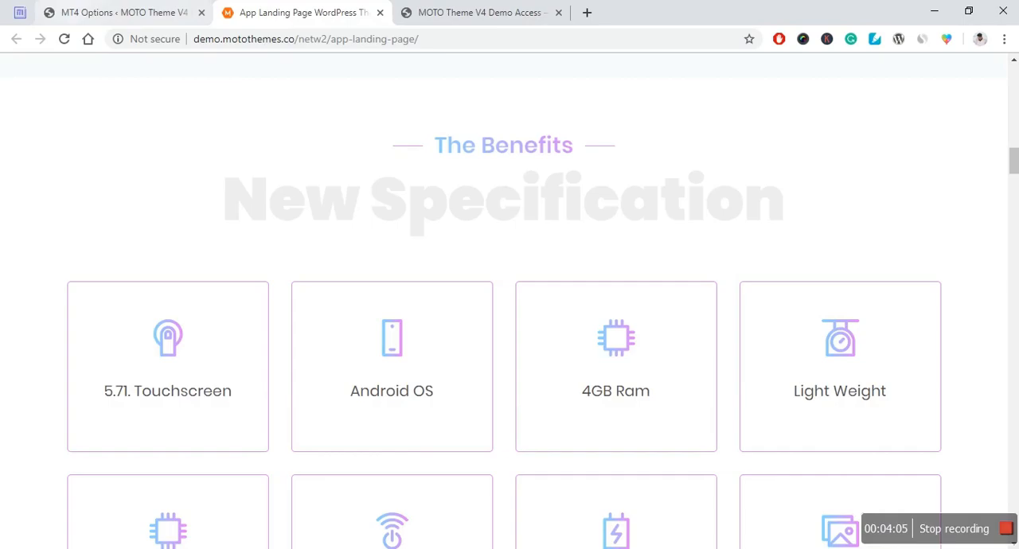
Step: Open the Agency demo's preview from the gallery, and return to browse further demos down to Beer-Bar
click(112, 12)
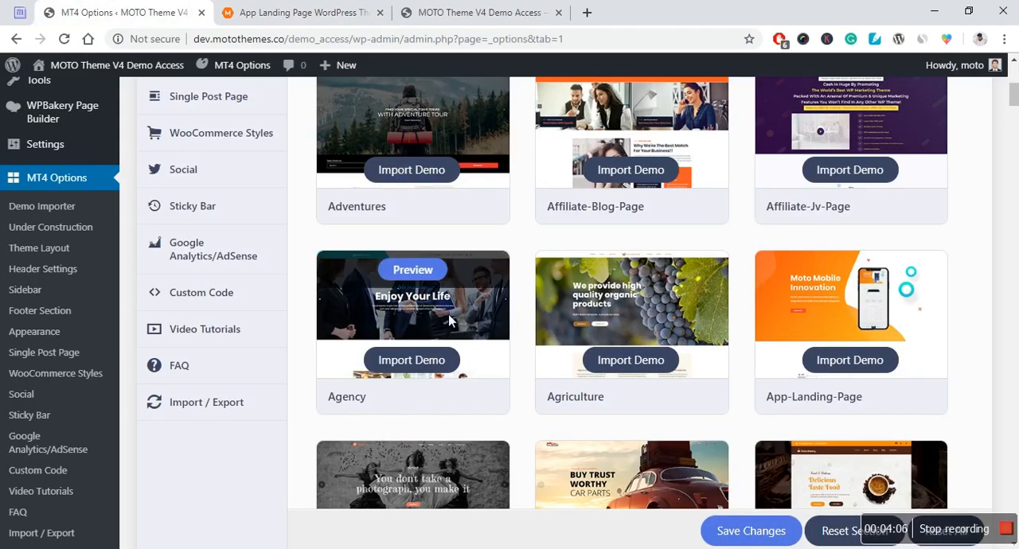
click(412, 269)
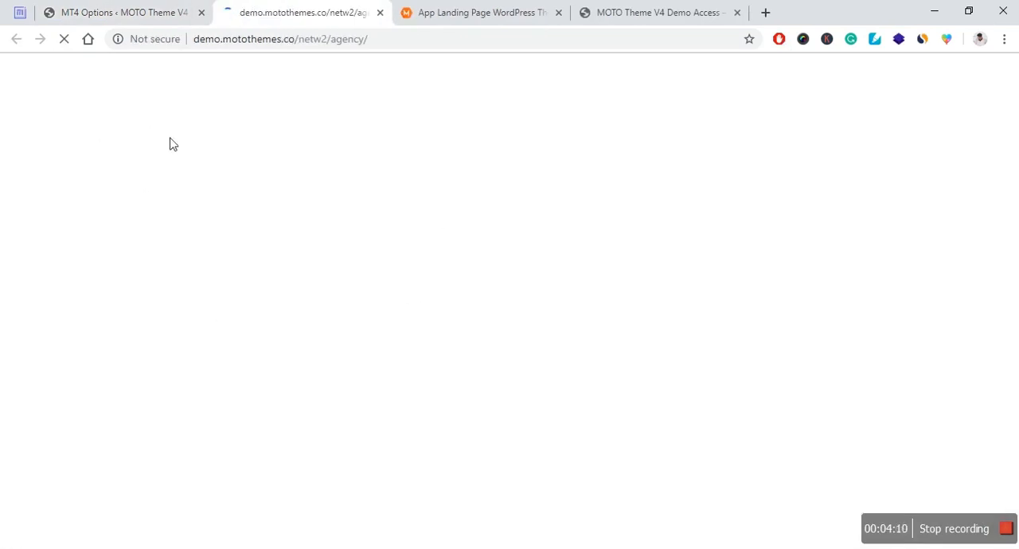
click(148, 12)
scroll(587, 267, down, 3)
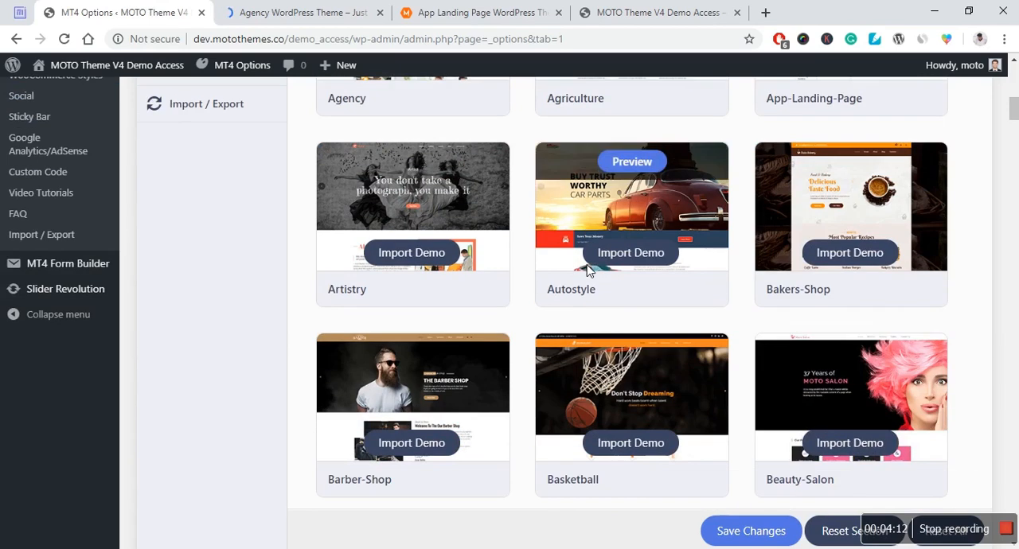
scroll(980, 327, down, 4)
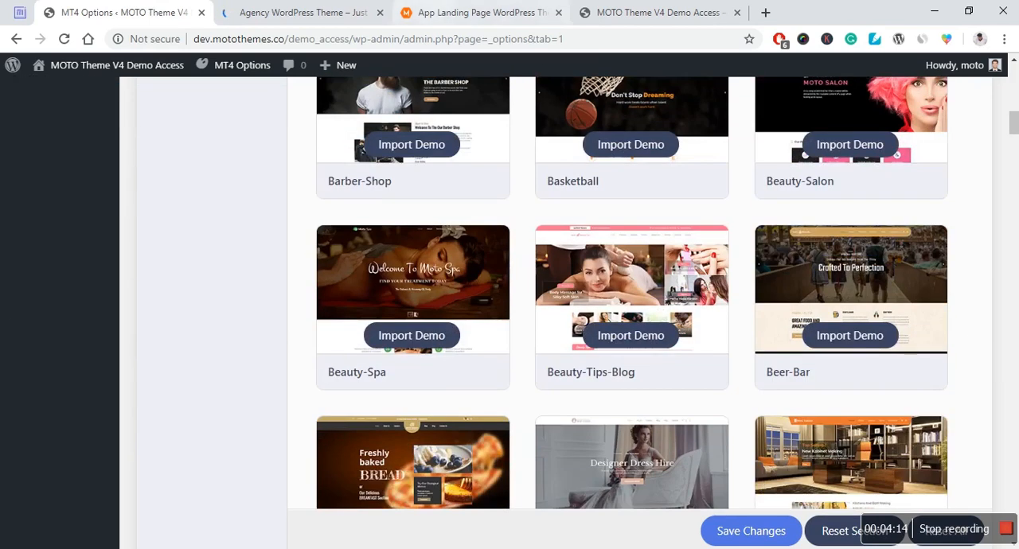
Step: Close the browser tabs with the Agency and App-Landing-Page demo previews
click(337, 10)
middle_click(347, 9)
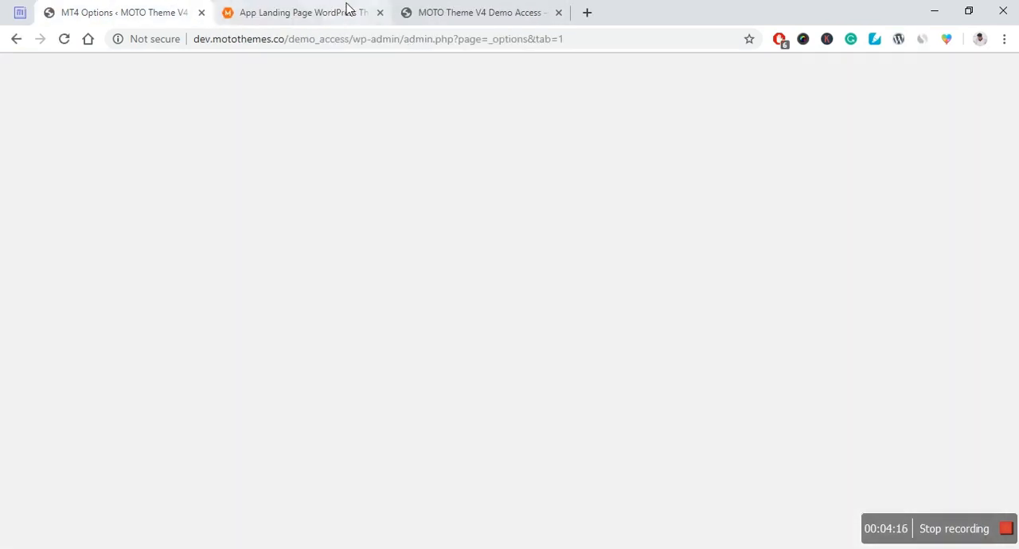
click(344, 10)
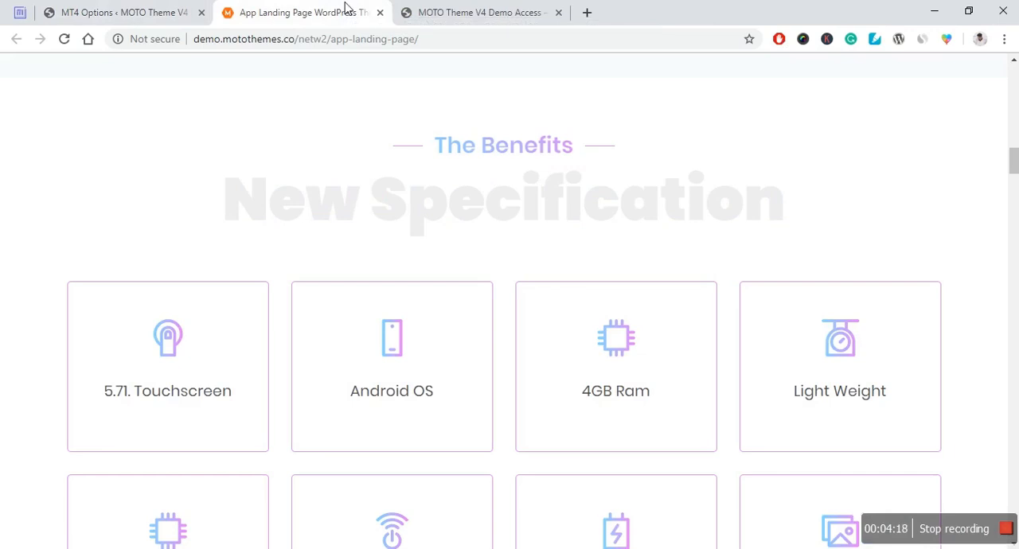
middle_click(347, 10)
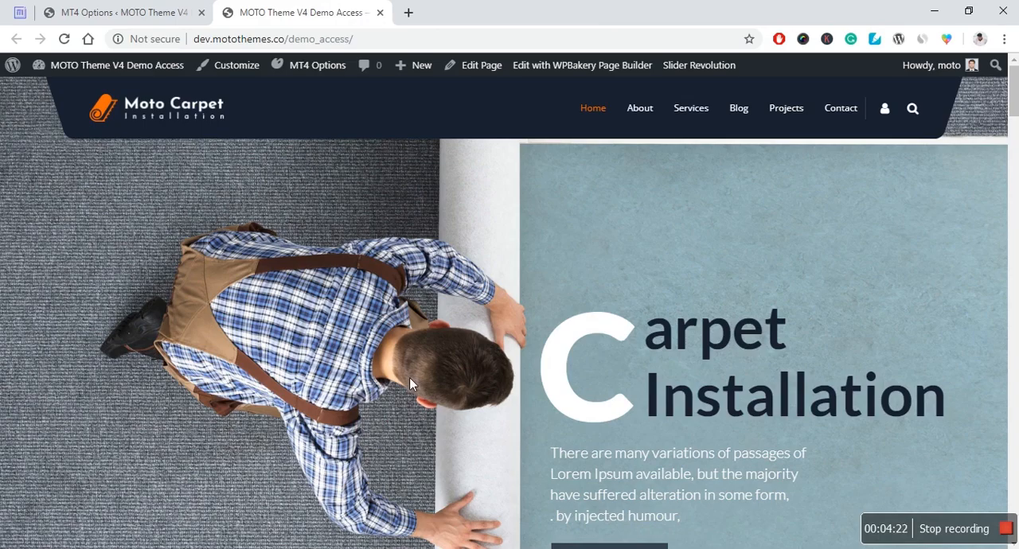
Step: Return to the MT4 Options page and open the Under Construction settings
click(110, 8)
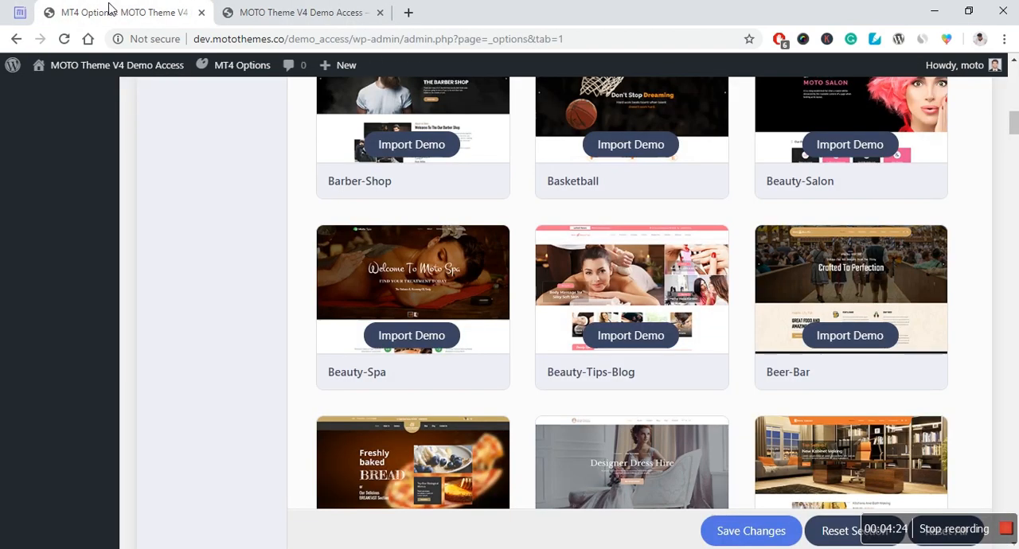
scroll(145, 342, down, 3)
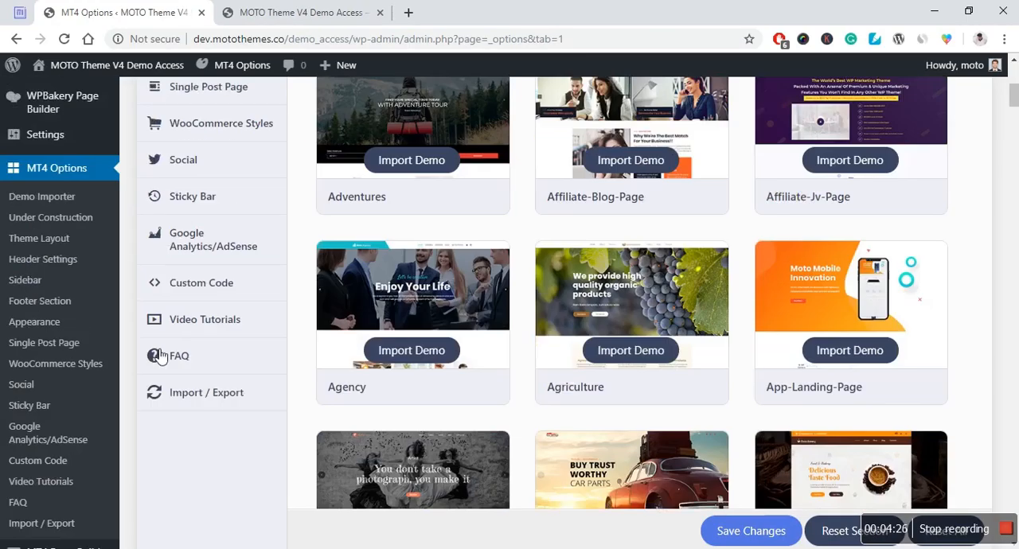
scroll(156, 352, up, 3)
scroll(191, 327, up, 2)
scroll(191, 331, up, 1)
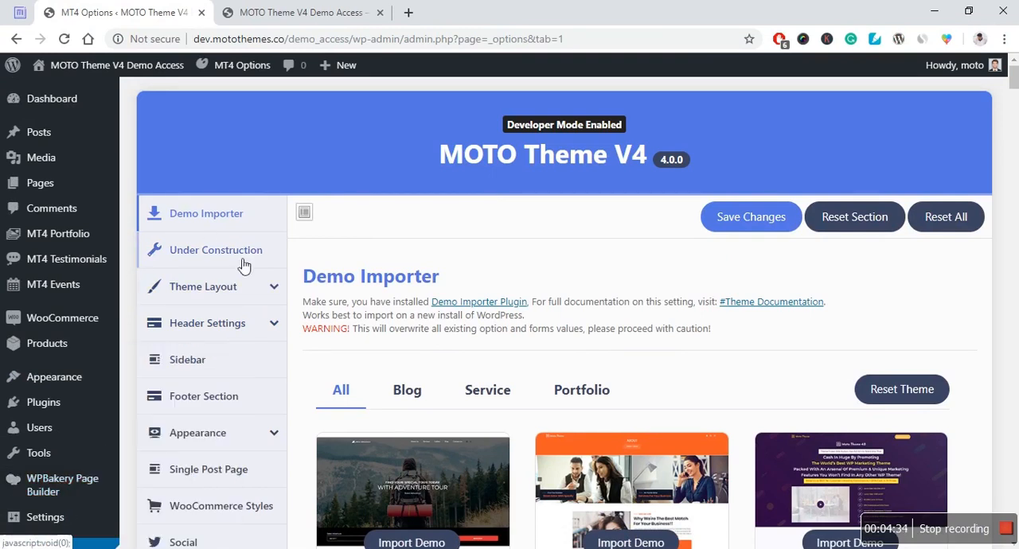
click(195, 253)
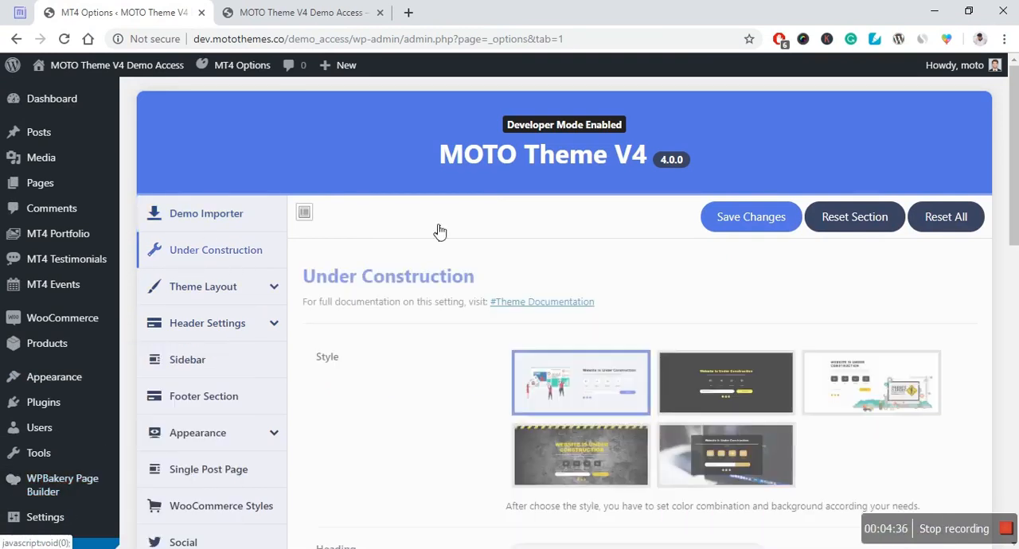
Step: Examine the Under Construction options: page styles, heading, description, background, colors, timer and additional settings
scroll(511, 216, down, 2)
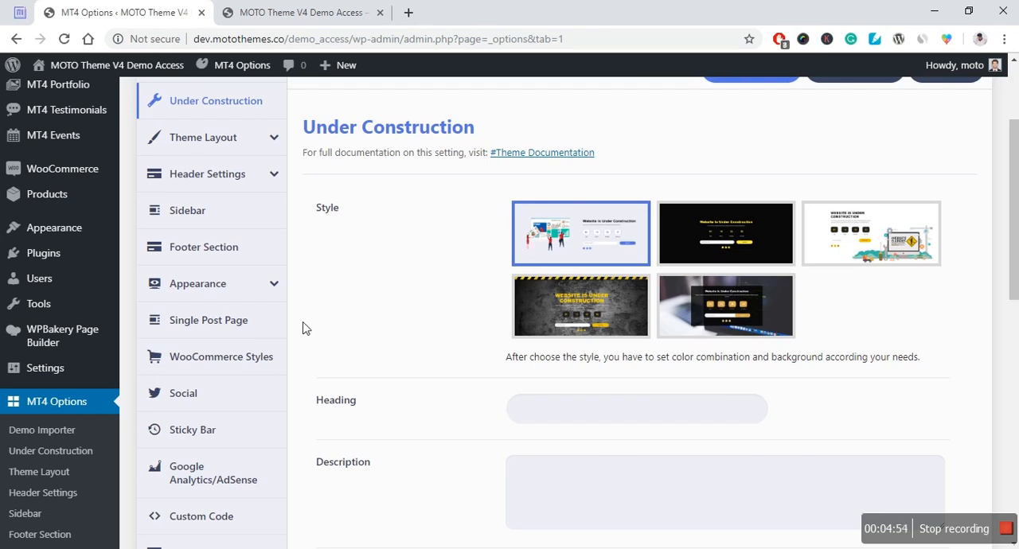
scroll(414, 299, down, 2)
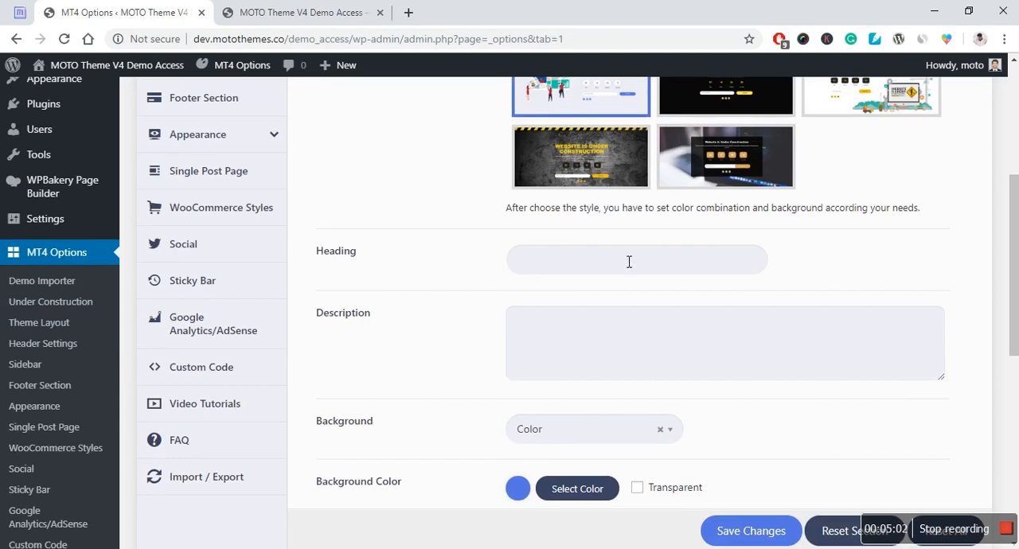
scroll(552, 265, down, 1)
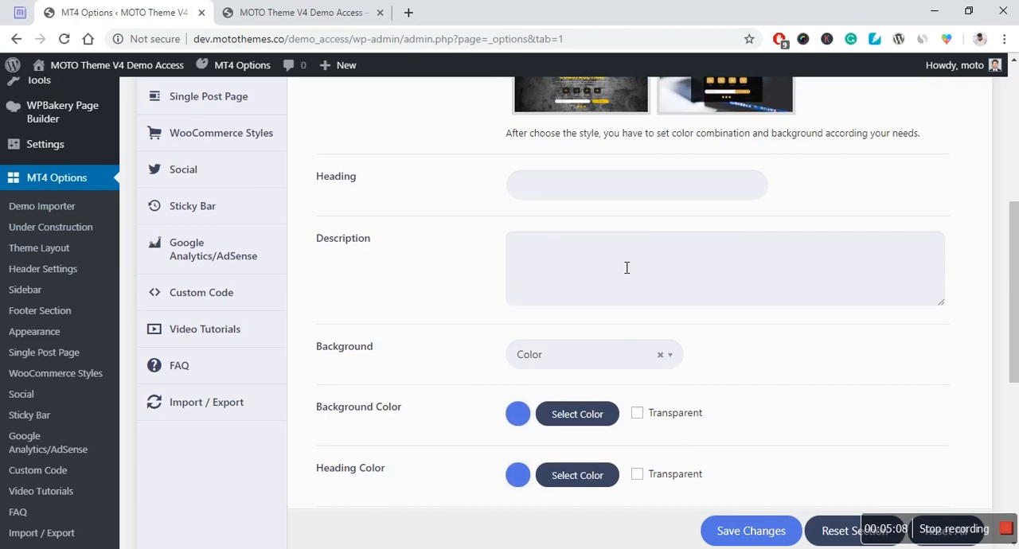
scroll(627, 268, down, 1)
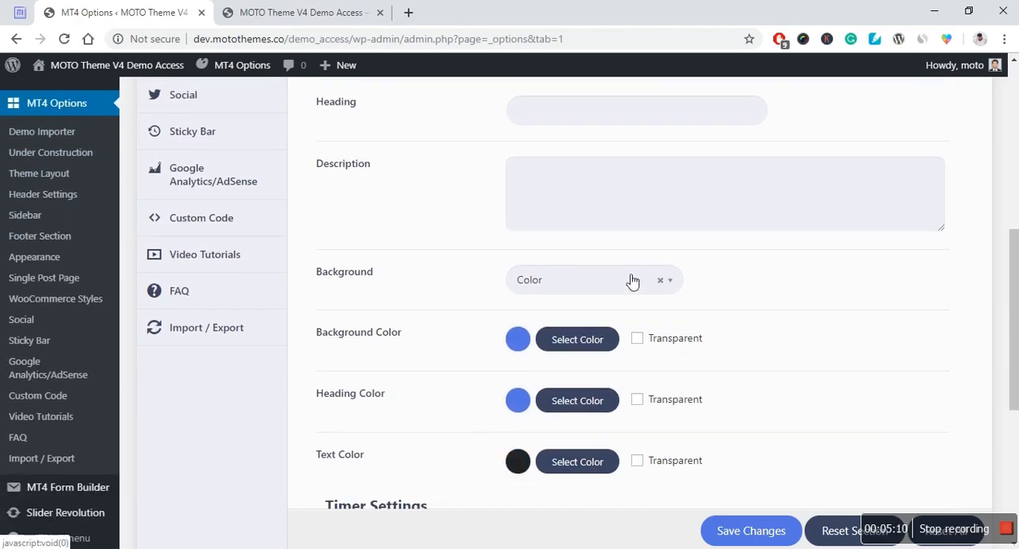
scroll(509, 319, down, 1)
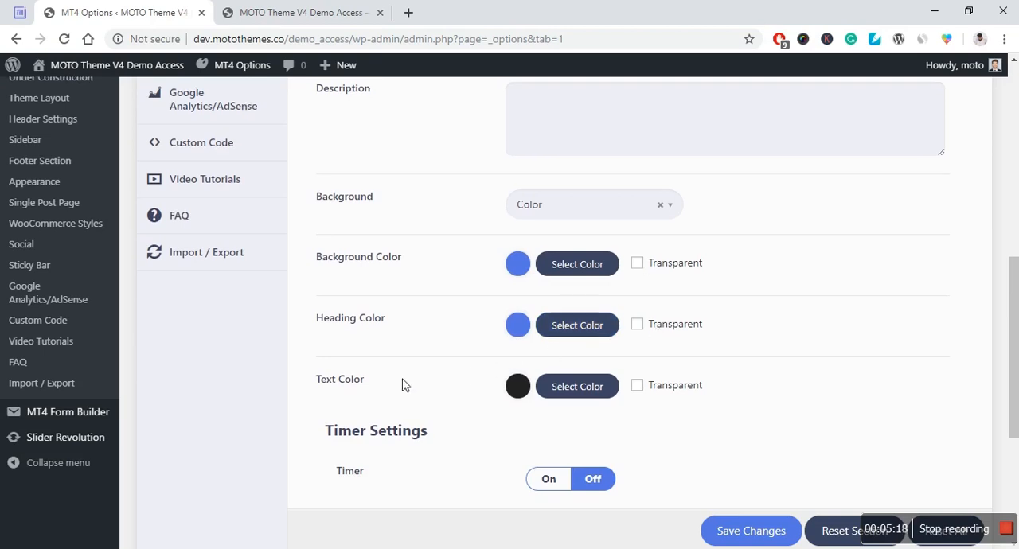
scroll(403, 382, down, 1)
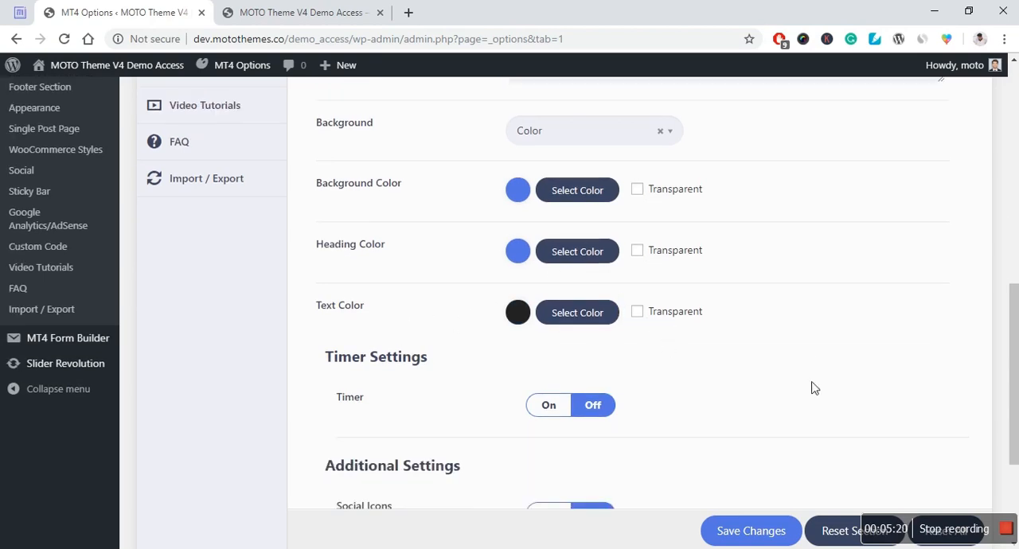
scroll(812, 388, up, 4)
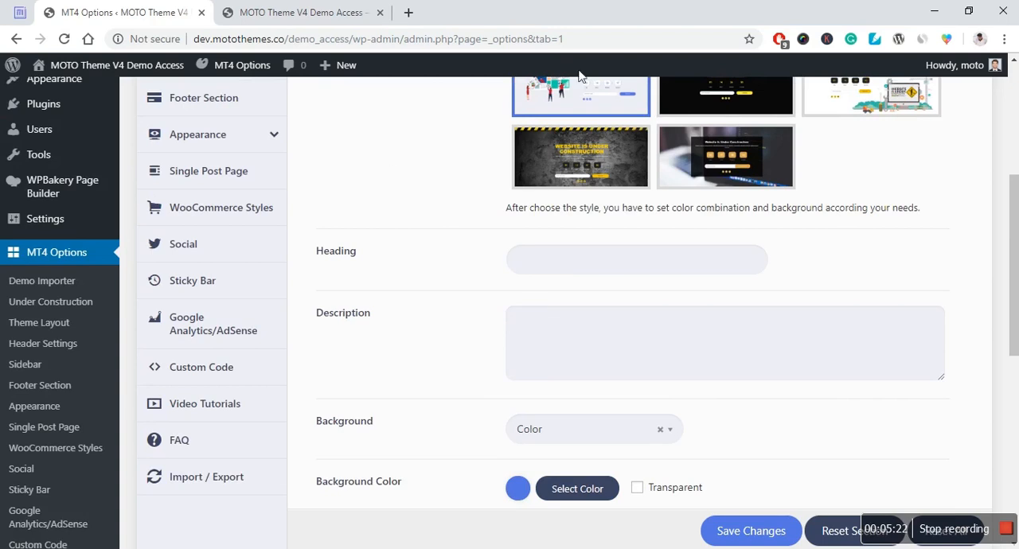
scroll(432, 334, down, 3)
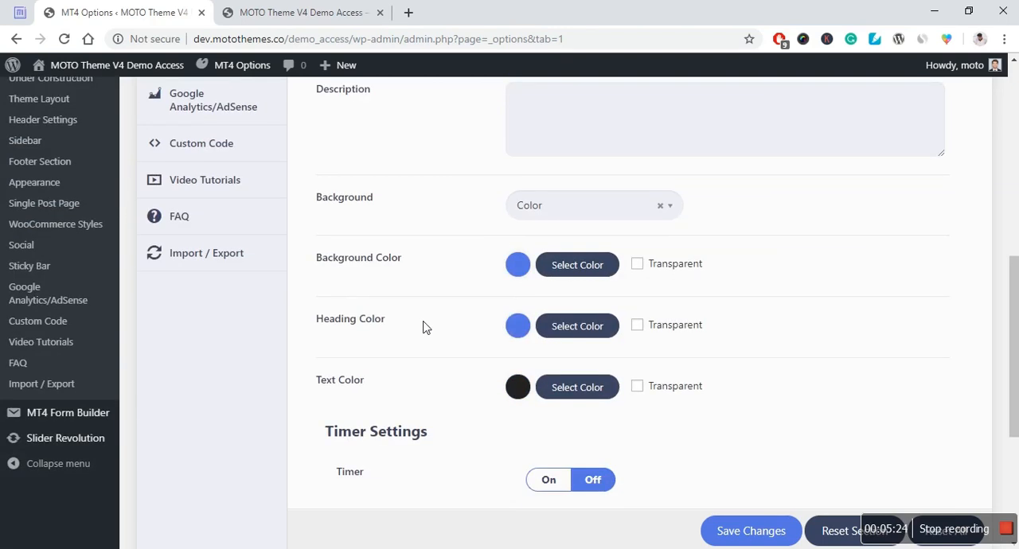
scroll(426, 324, down, 1)
scroll(420, 354, down, 1)
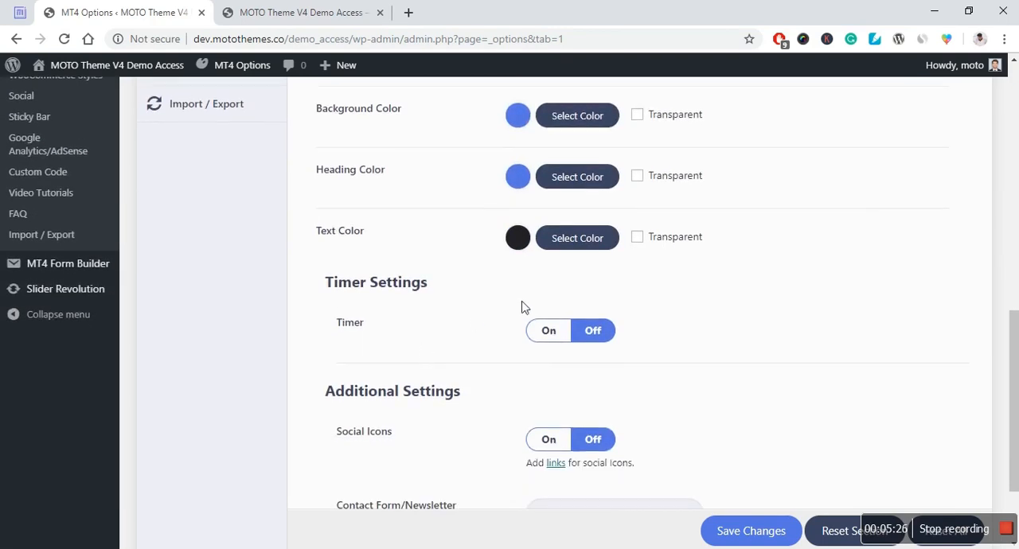
Step: Turn on the Under Construction page's timer and look through the available timer styles
click(561, 343)
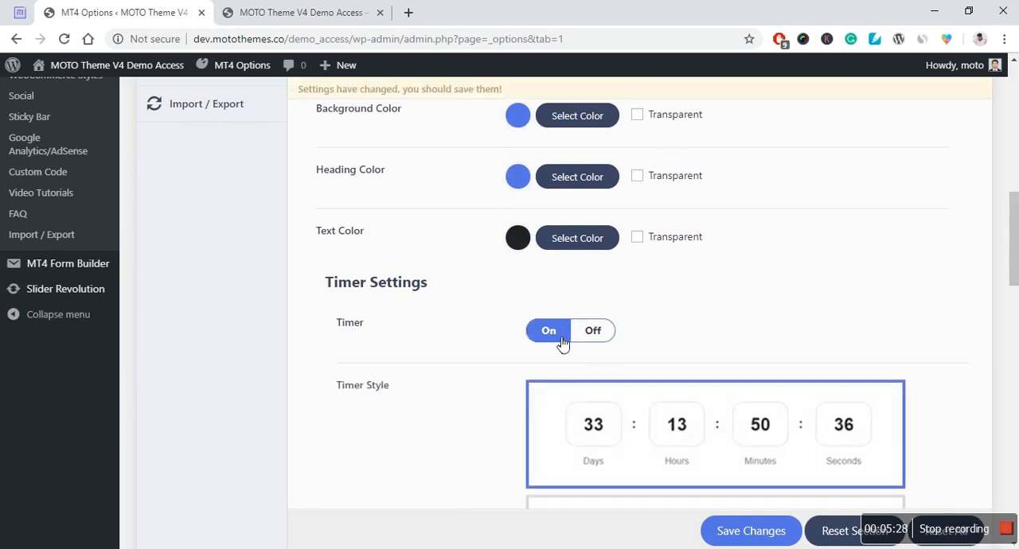
scroll(549, 335, down, 3)
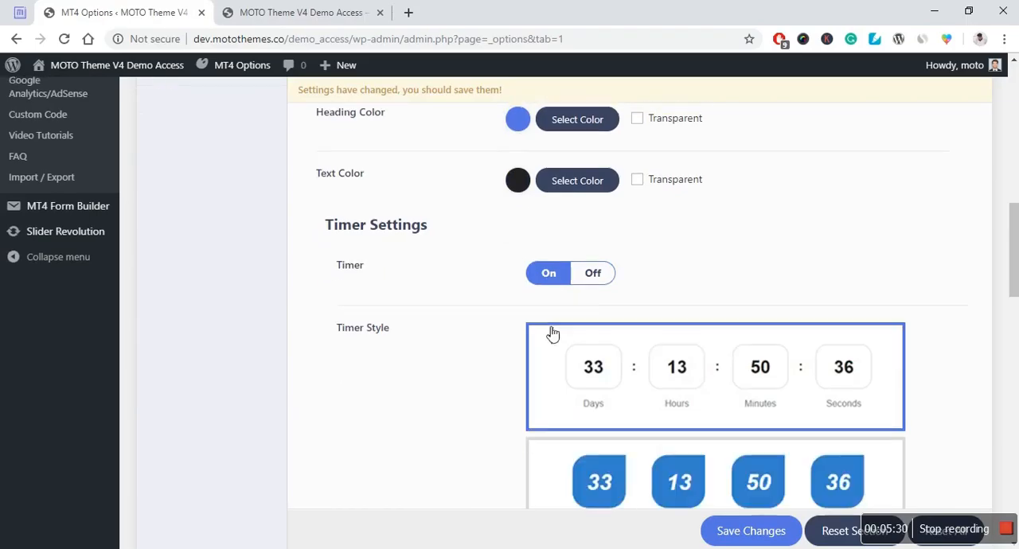
scroll(578, 339, down, 4)
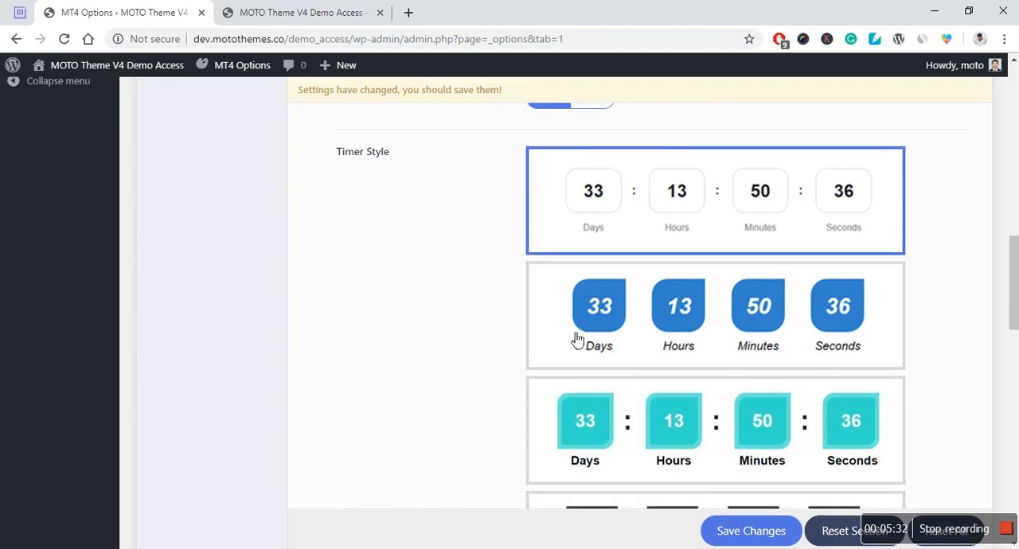
scroll(605, 374, up, 7)
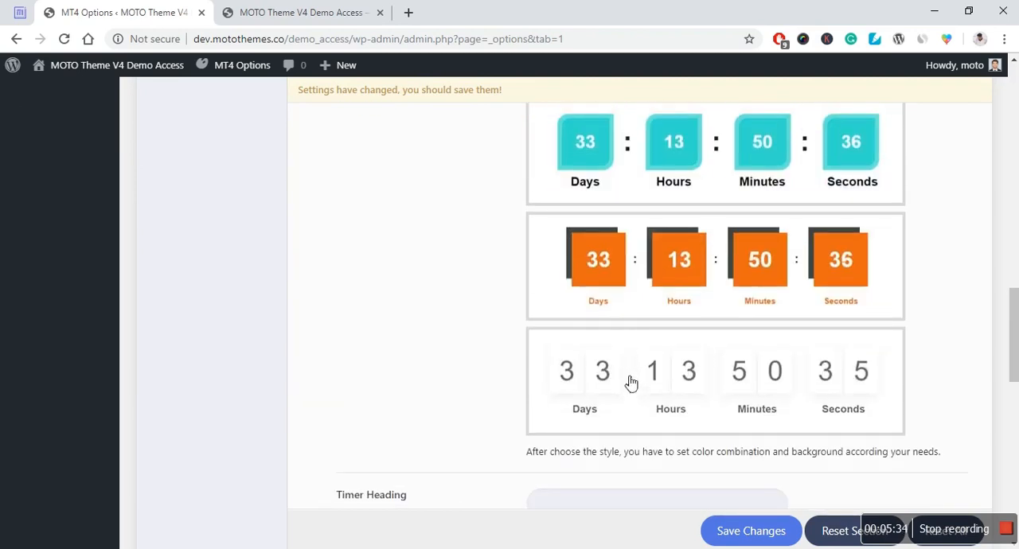
Step: Examine the Under Construction timer's heading, date, time, time period, UTC timezone and color settings
scroll(355, 274, down, 3)
scroll(355, 274, down, 5)
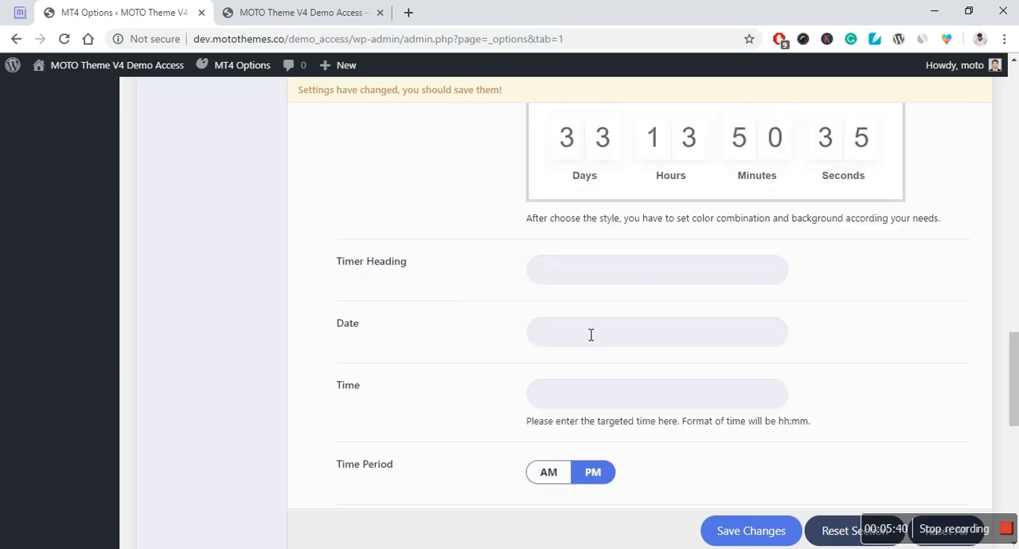
scroll(432, 380, down, 2)
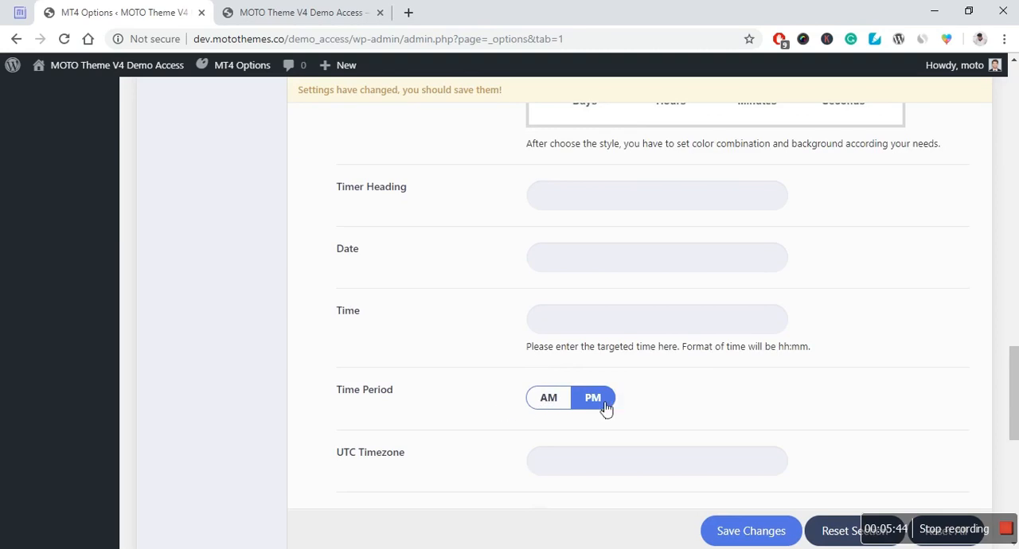
click(579, 463)
scroll(470, 414, down, 1)
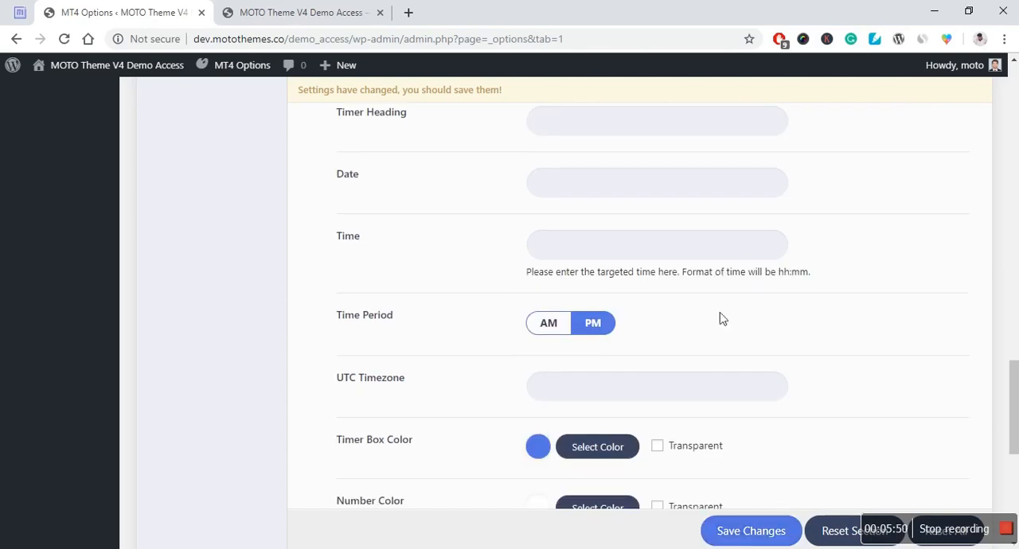
scroll(192, 304, up, 1)
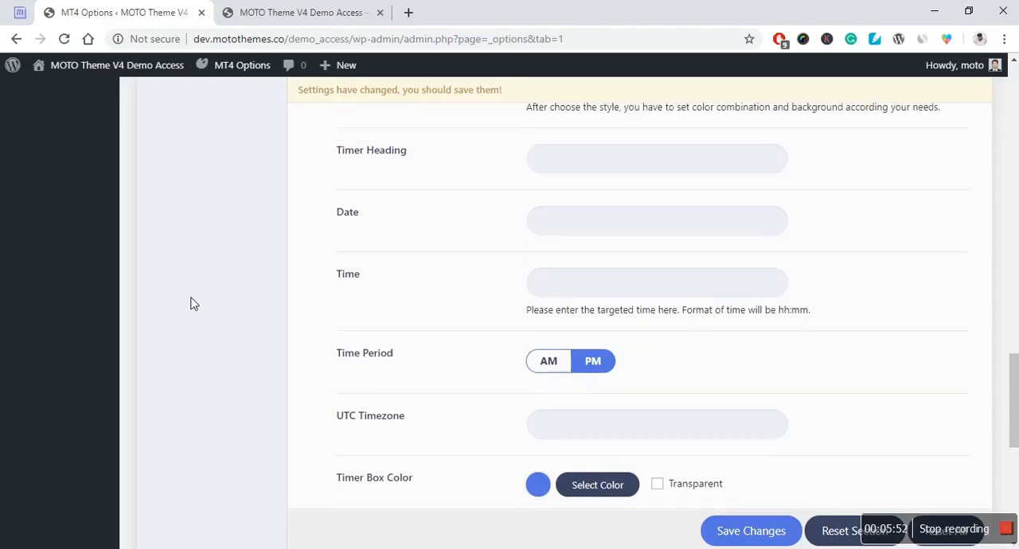
scroll(275, 262, down, 3)
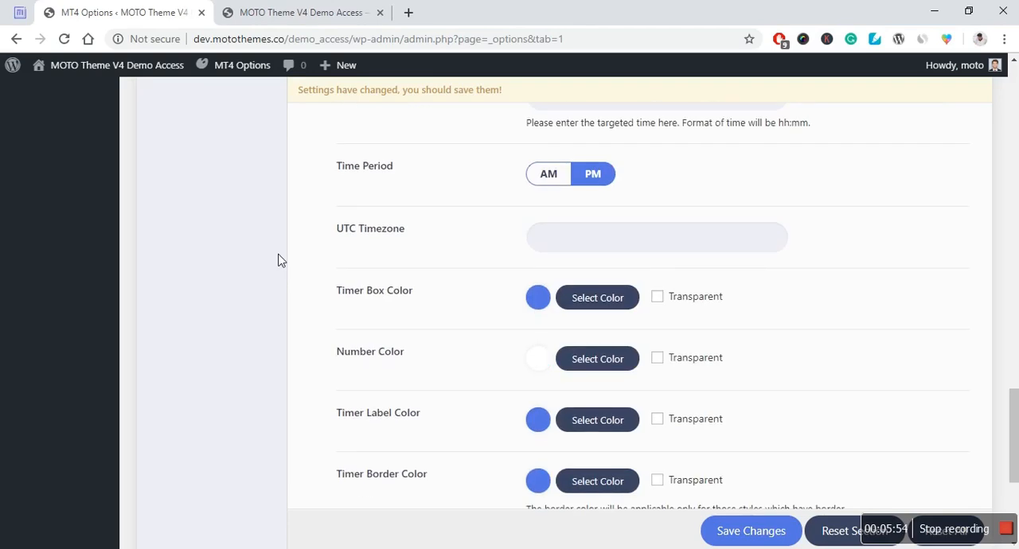
scroll(280, 261, down, 1)
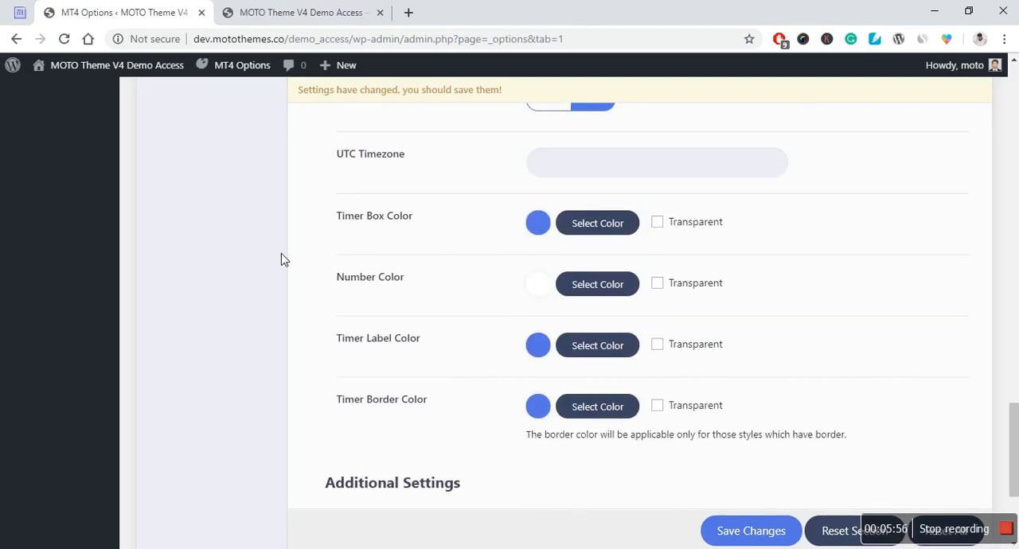
scroll(380, 274, down, 1)
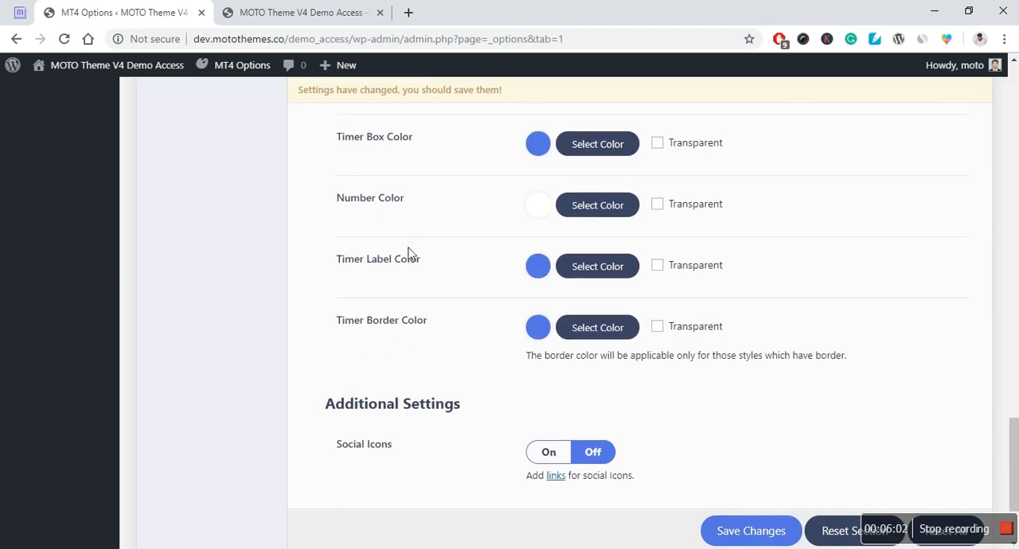
Step: Turn on the Under Construction page's social icons and set its Contact Form/Newsletter option to Newslatter
scroll(433, 247, down, 2)
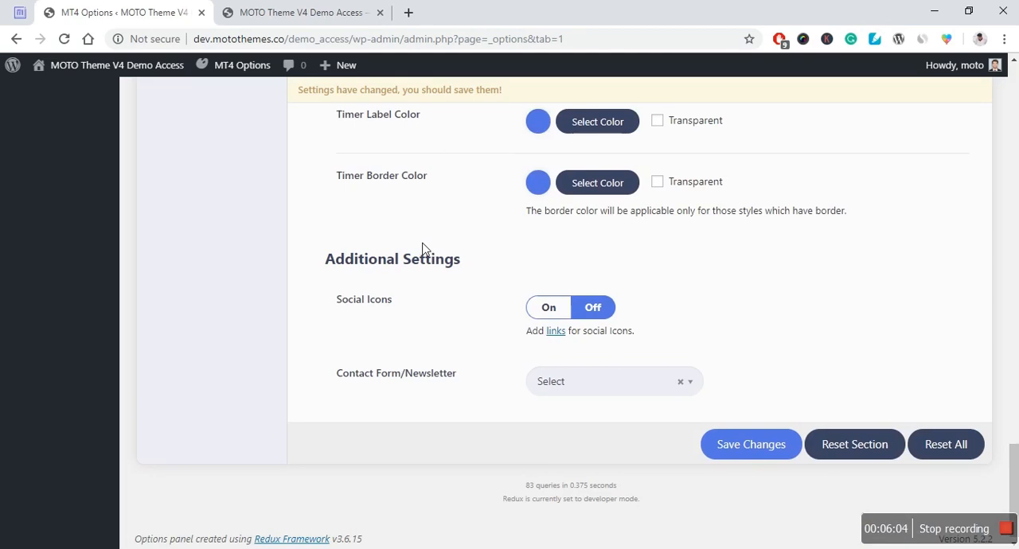
click(564, 318)
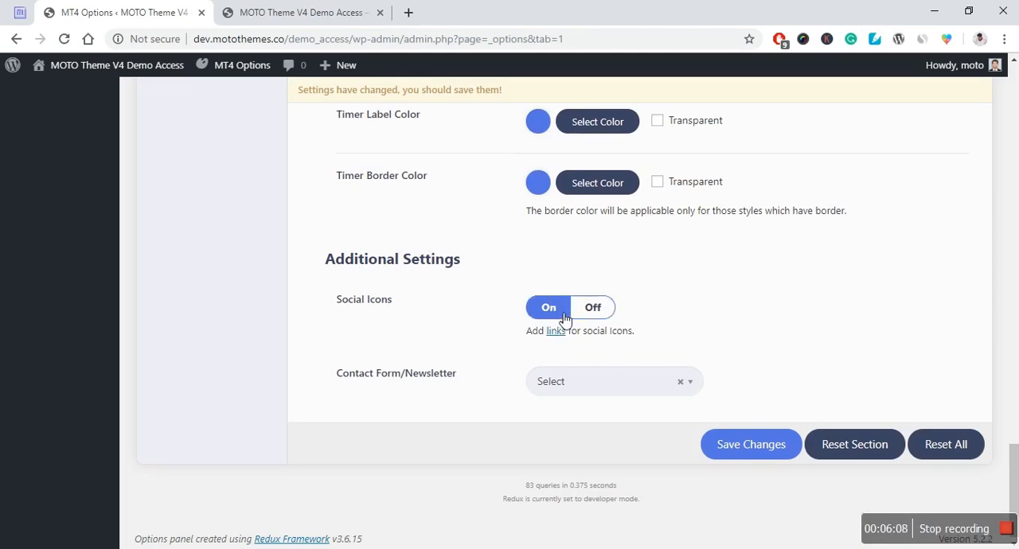
click(564, 318)
click(598, 388)
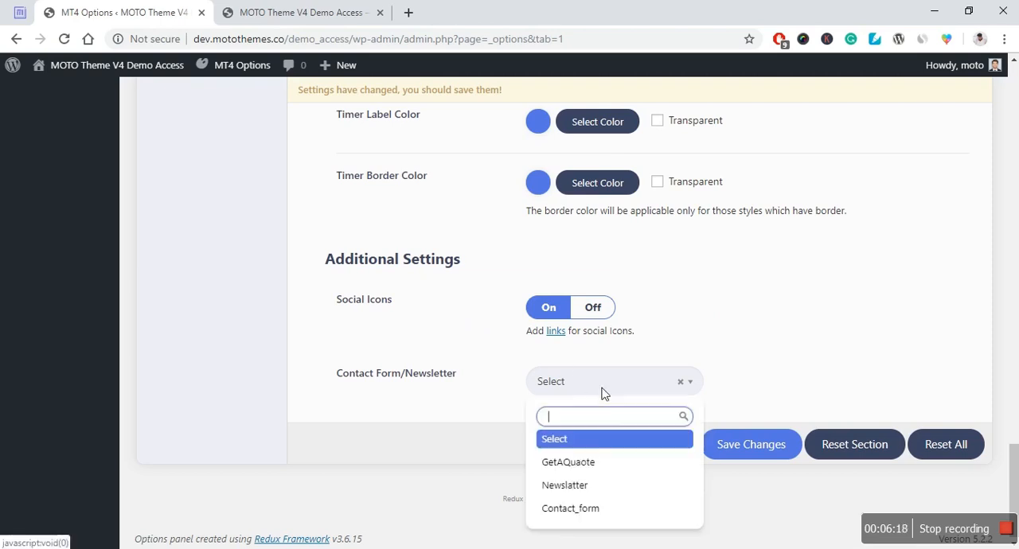
click(600, 485)
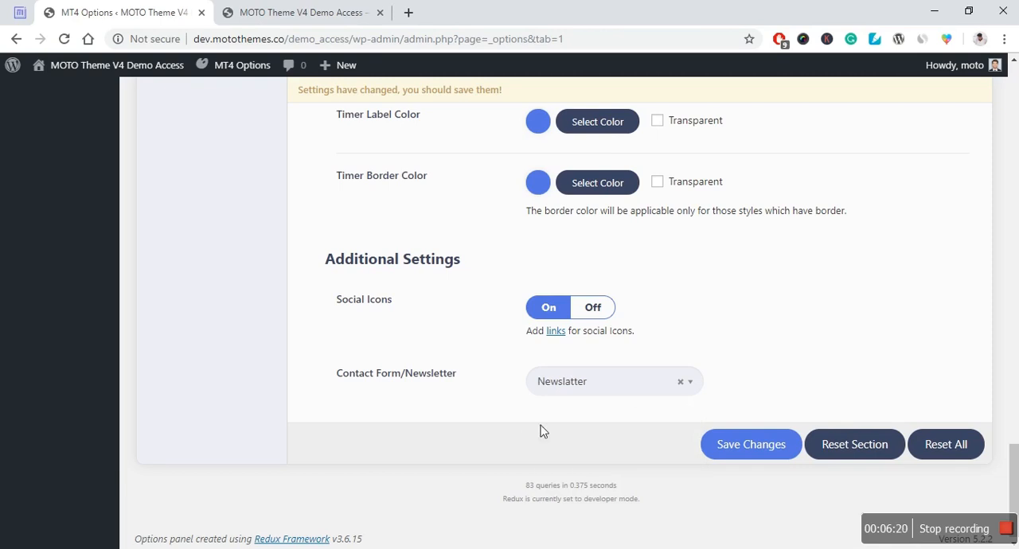
Step: Look at the Boxed Layout setting under Theme Layout and turn on Single Page Website
scroll(221, 353, up, 10)
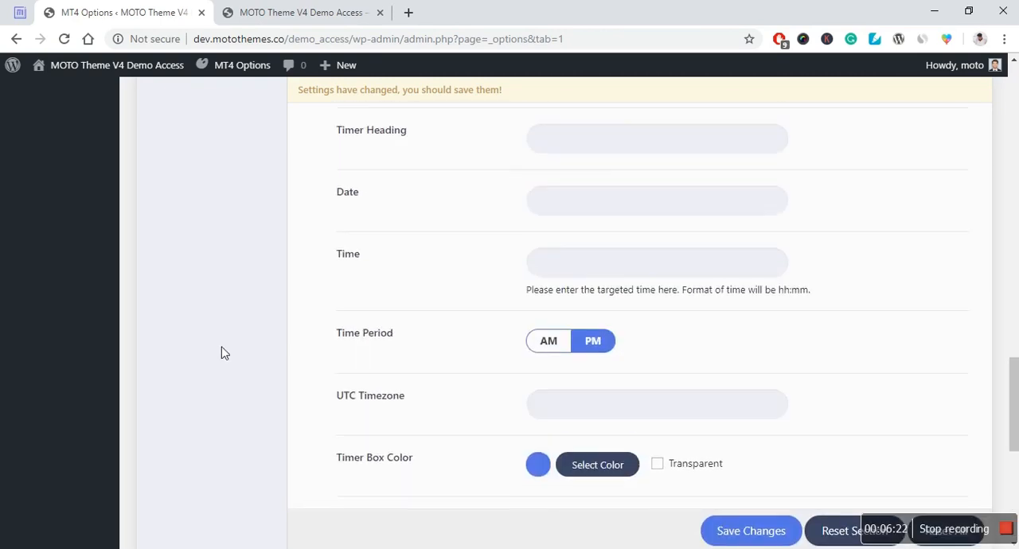
scroll(223, 352, up, 15)
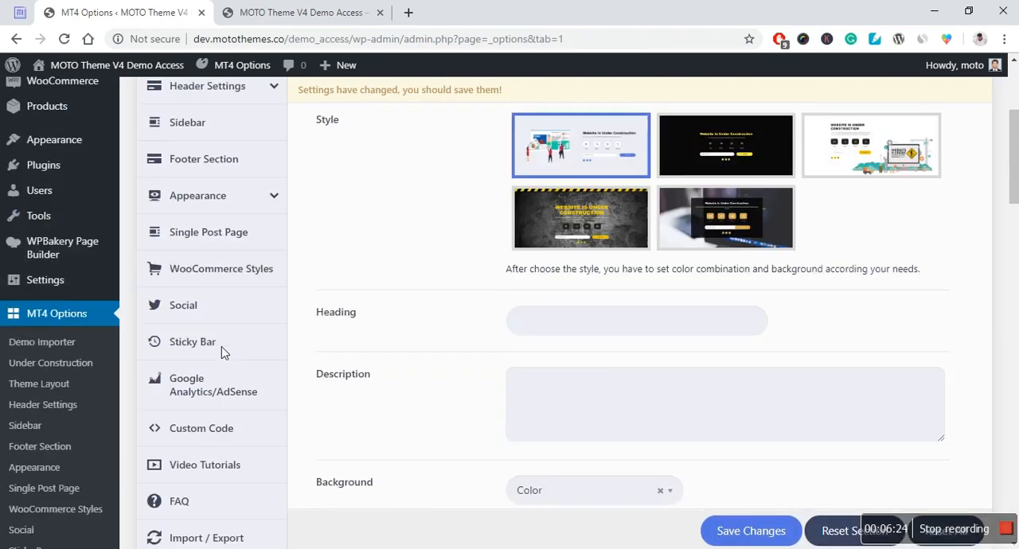
scroll(227, 353, up, 2)
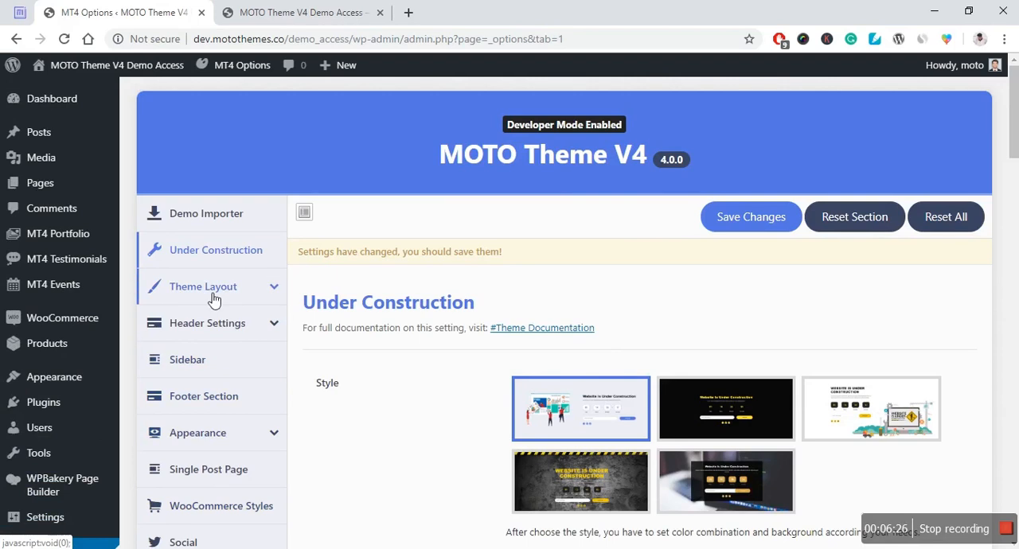
click(212, 297)
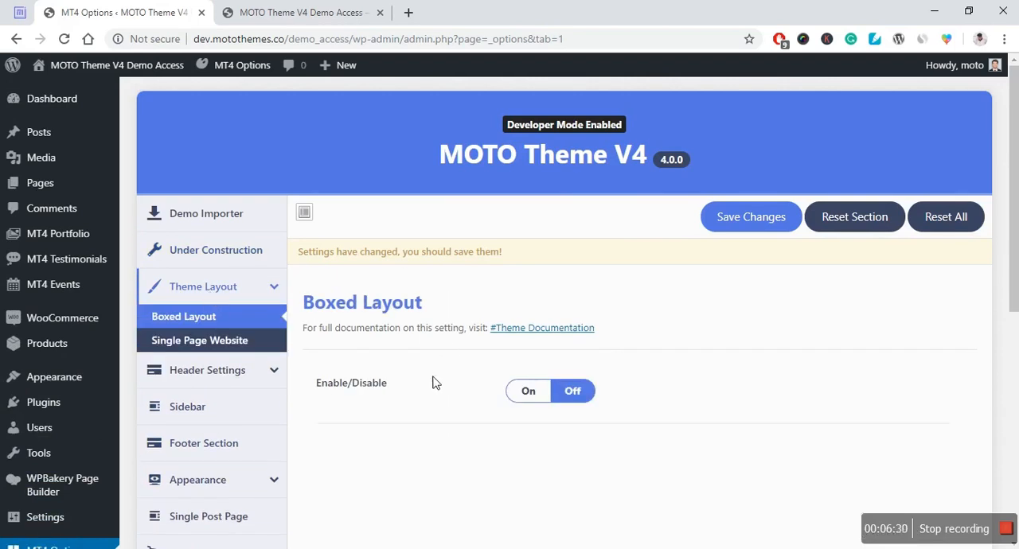
click(237, 347)
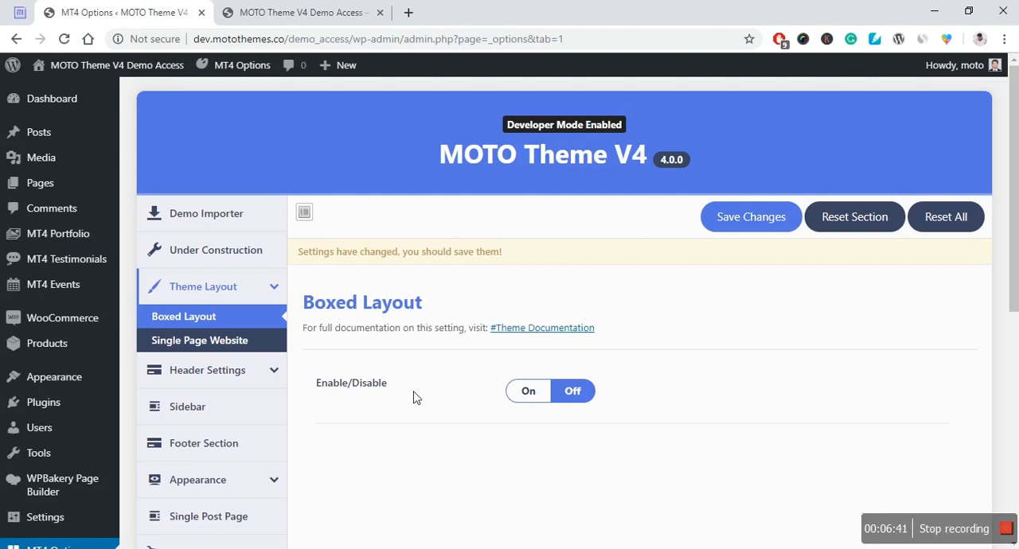
click(218, 342)
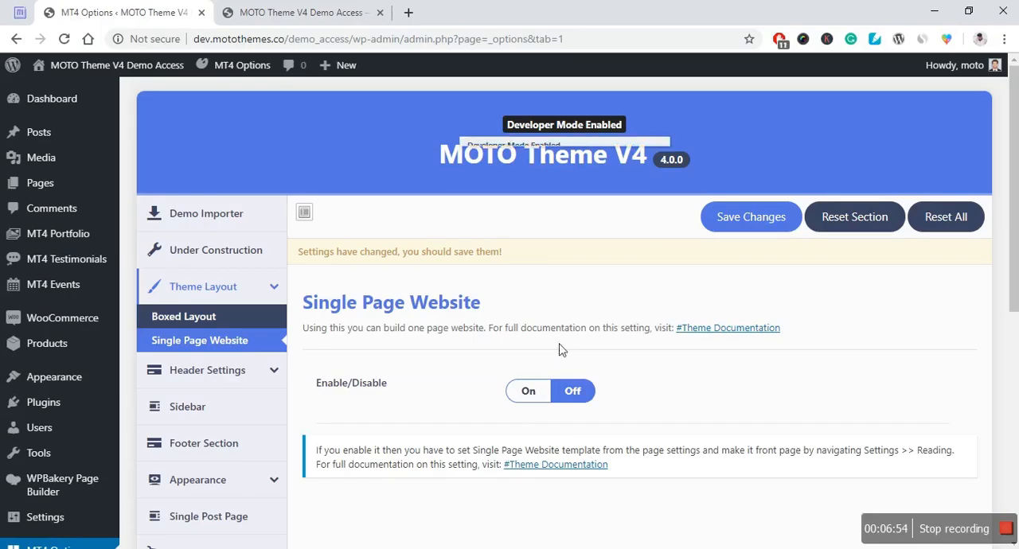
click(529, 391)
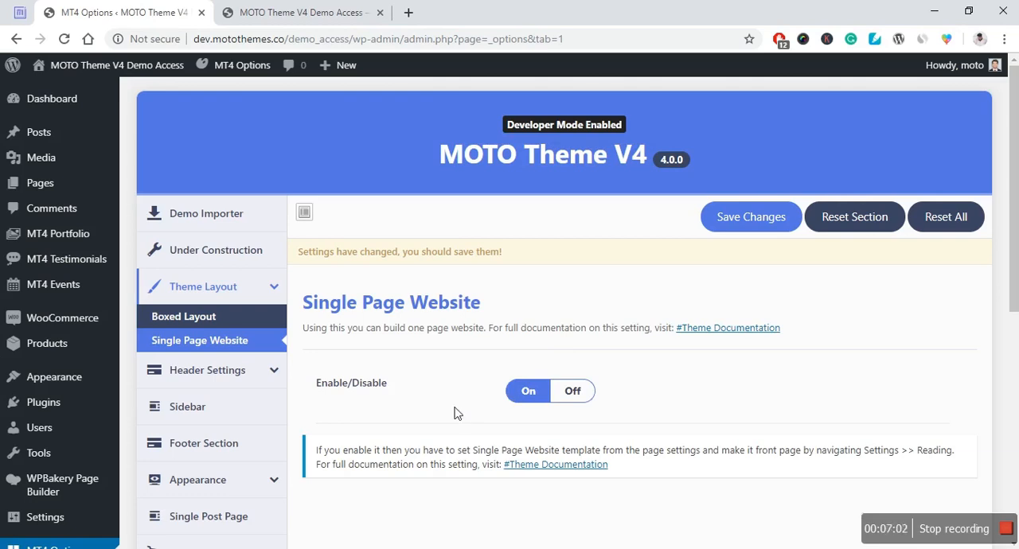
Step: Open the Top Header section of the Header Settings, look over its example layouts and turn on the top header
click(192, 372)
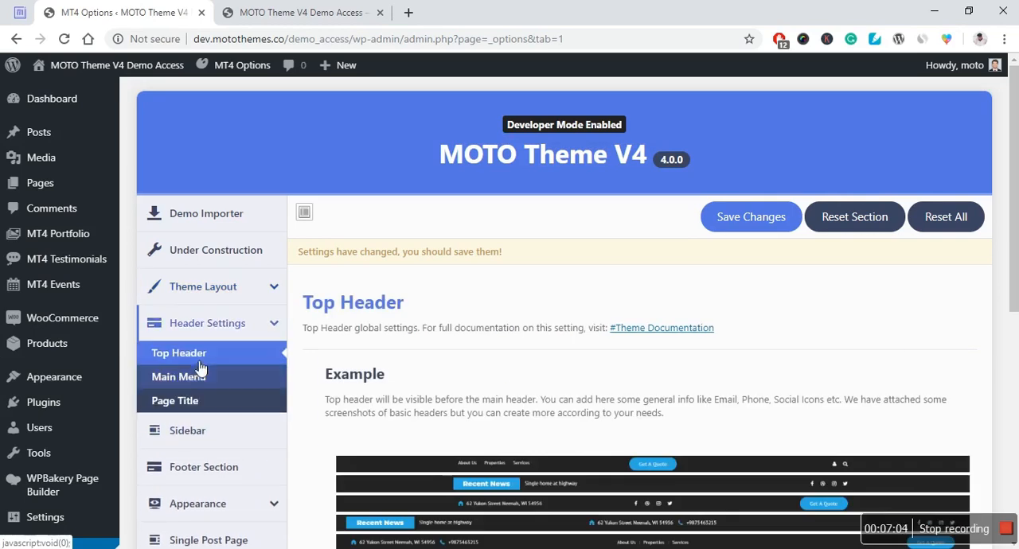
scroll(288, 295, down, 1)
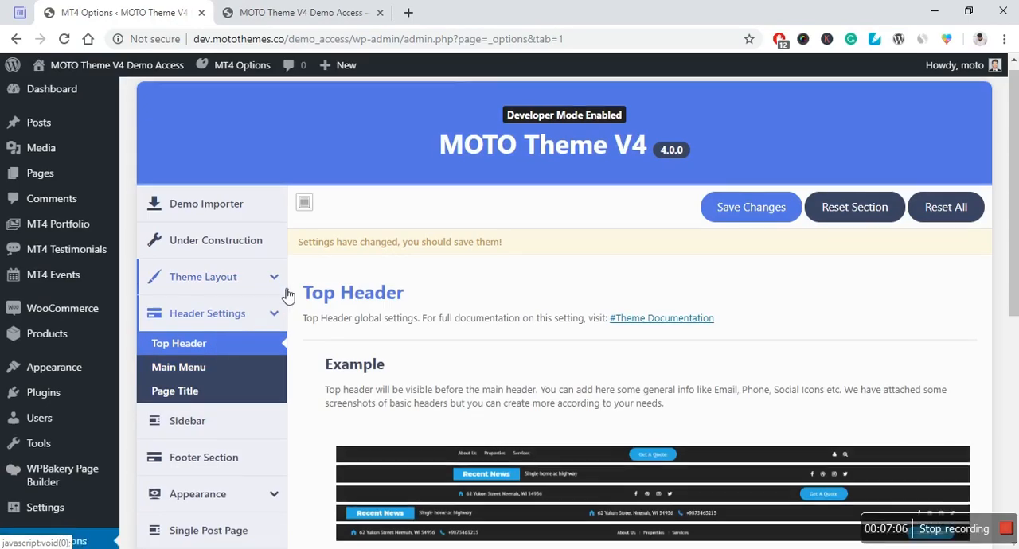
scroll(288, 295, down, 1)
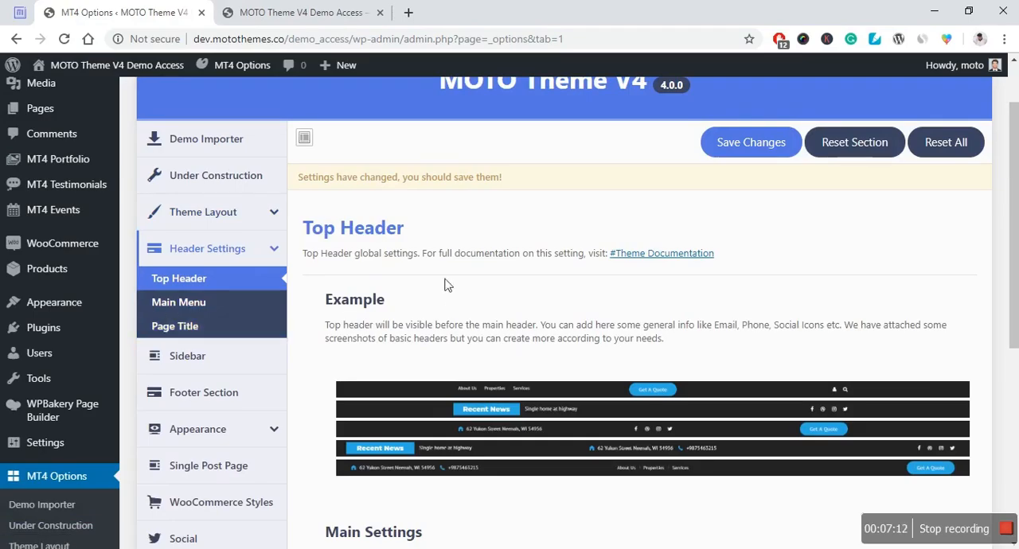
scroll(469, 262, down, 3)
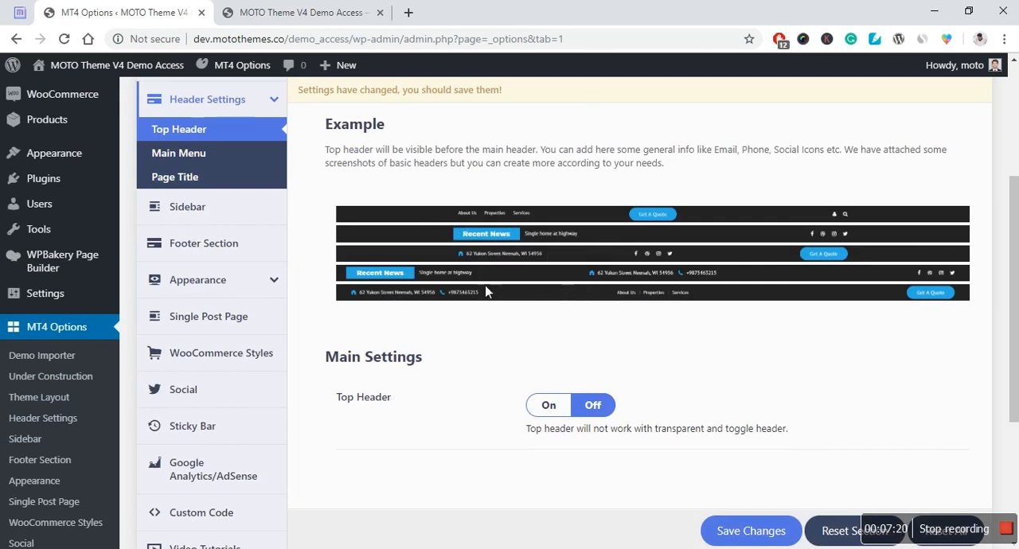
scroll(494, 335, down, 1)
click(546, 330)
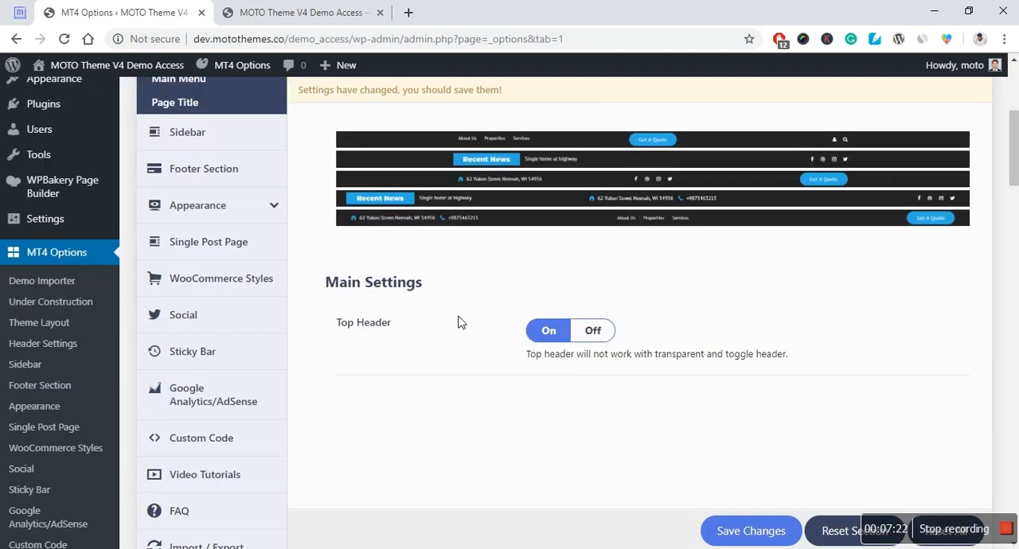
Step: In the Top Header Manager, enable News Slider, Page Links and Basic Icons, and disable Social Icons and General Info
scroll(467, 307, down, 2)
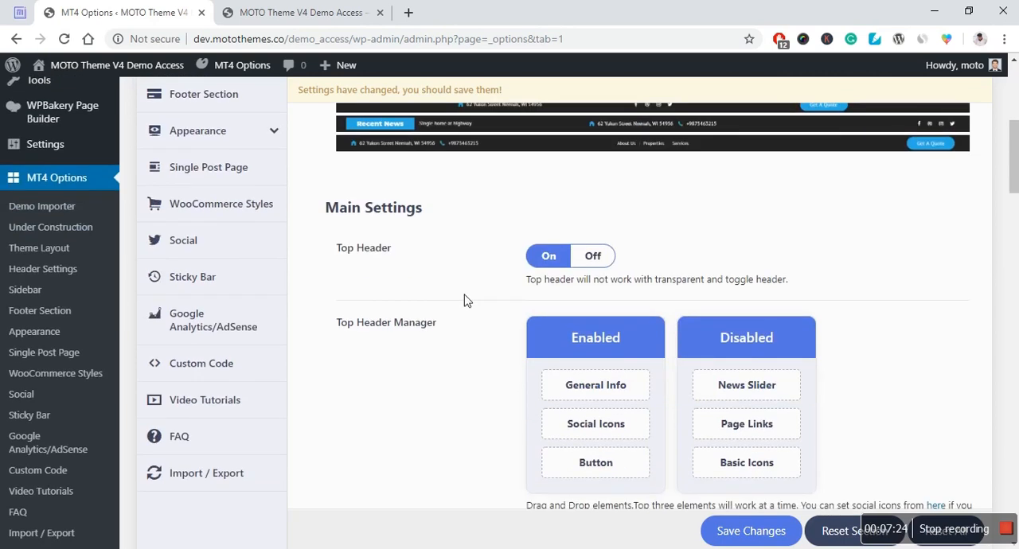
scroll(470, 291, down, 1)
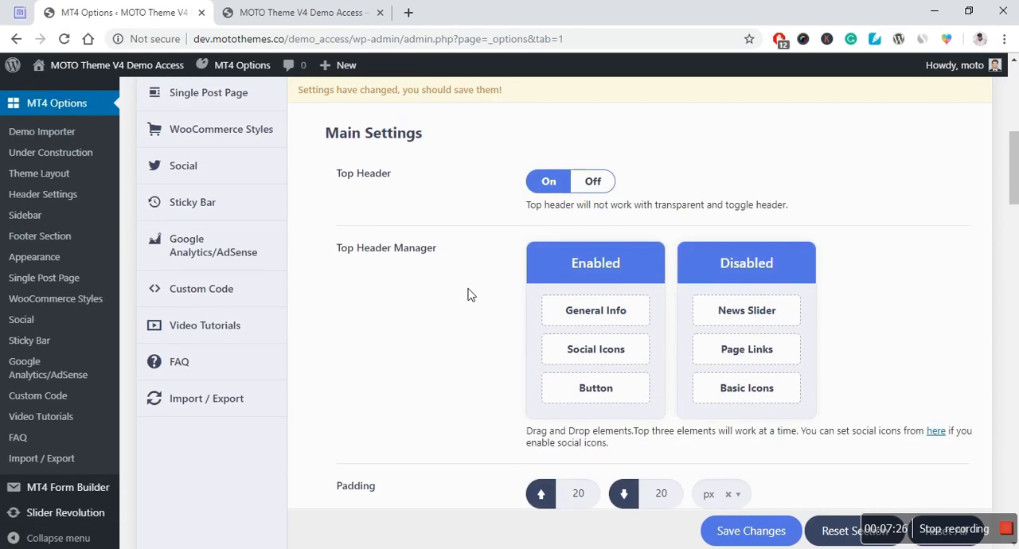
scroll(468, 294, down, 1)
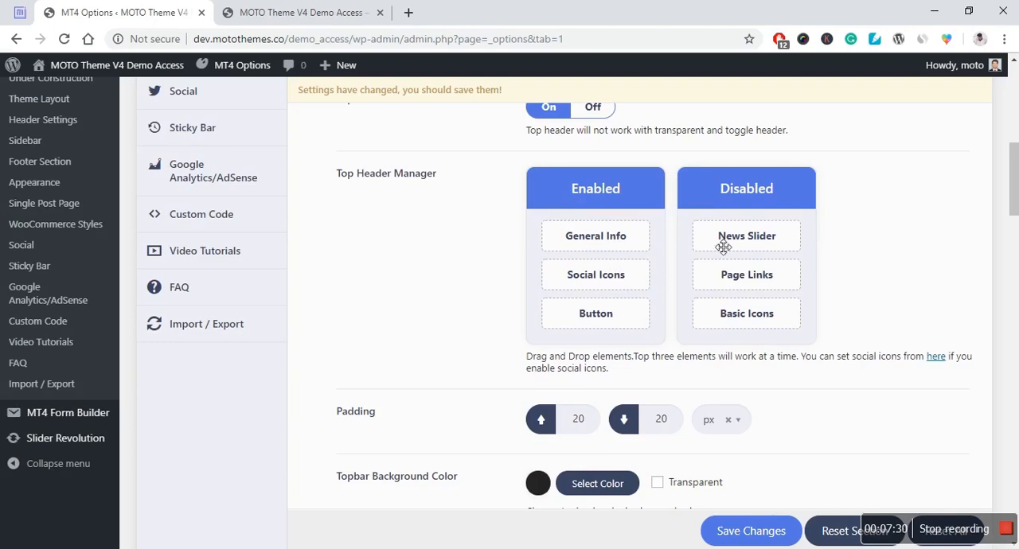
drag(733, 320, 582, 327)
drag(768, 280, 605, 288)
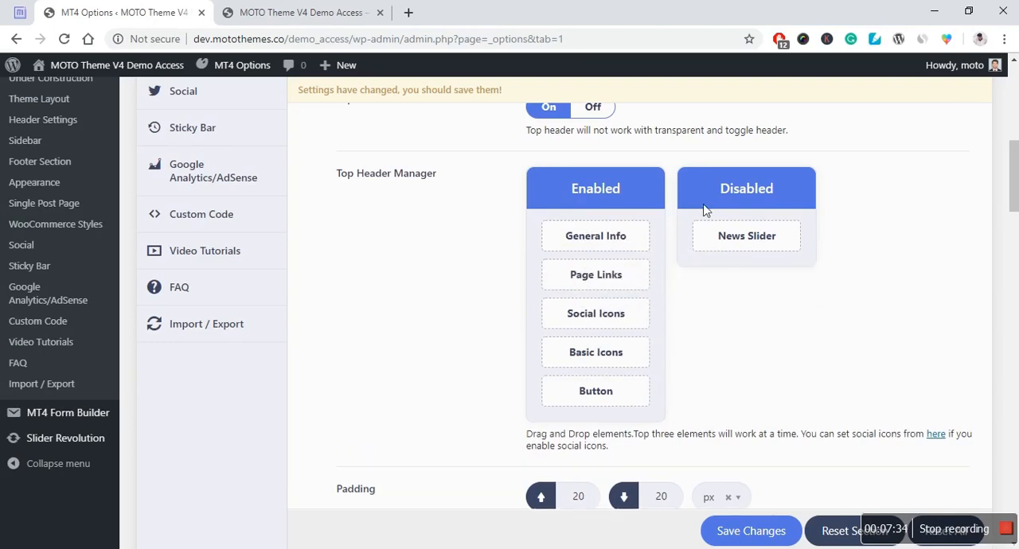
drag(728, 238, 573, 237)
drag(582, 276, 770, 233)
drag(574, 322, 730, 268)
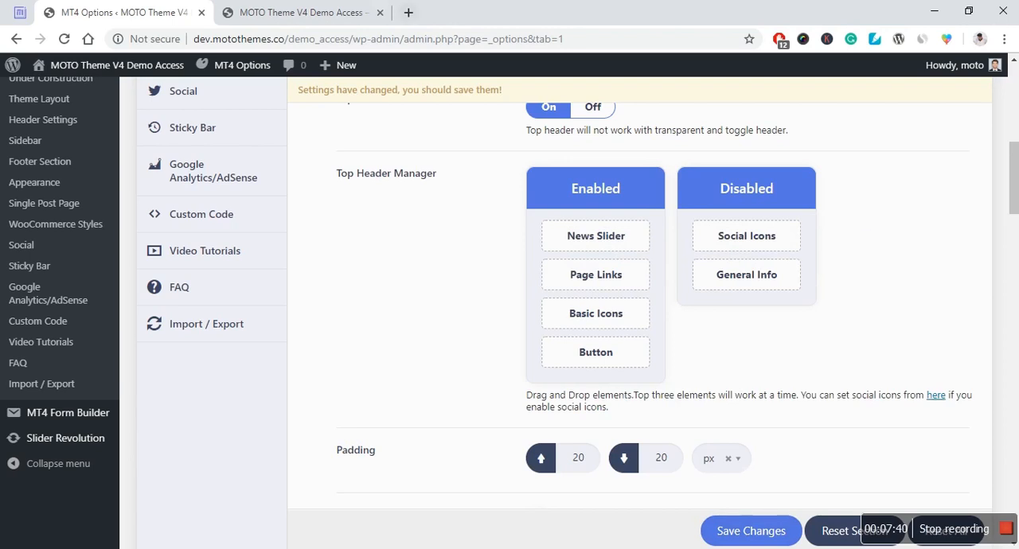
Step: Check the live site's header, and examine the Top Header's padding, topbar colors, width and button text settings
click(302, 12)
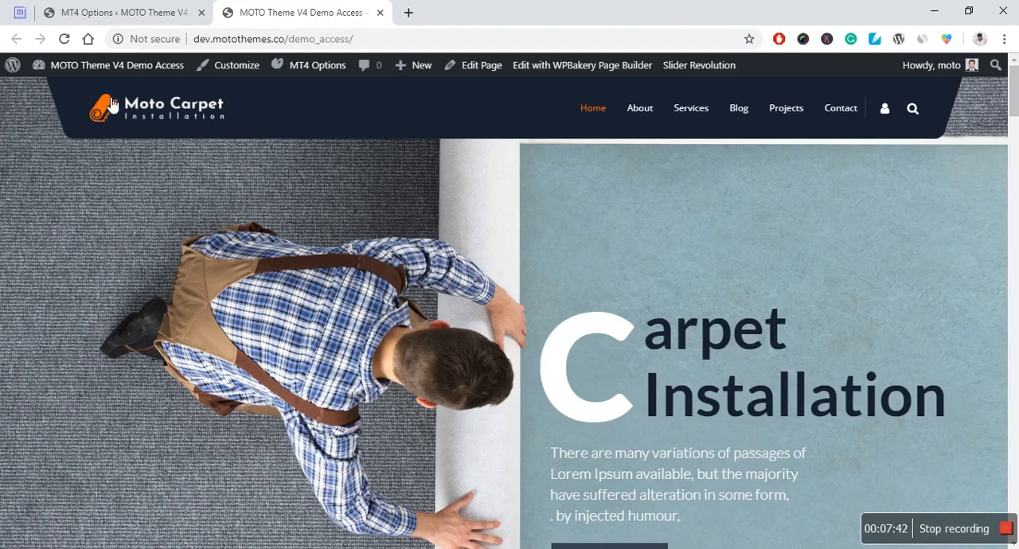
click(120, 12)
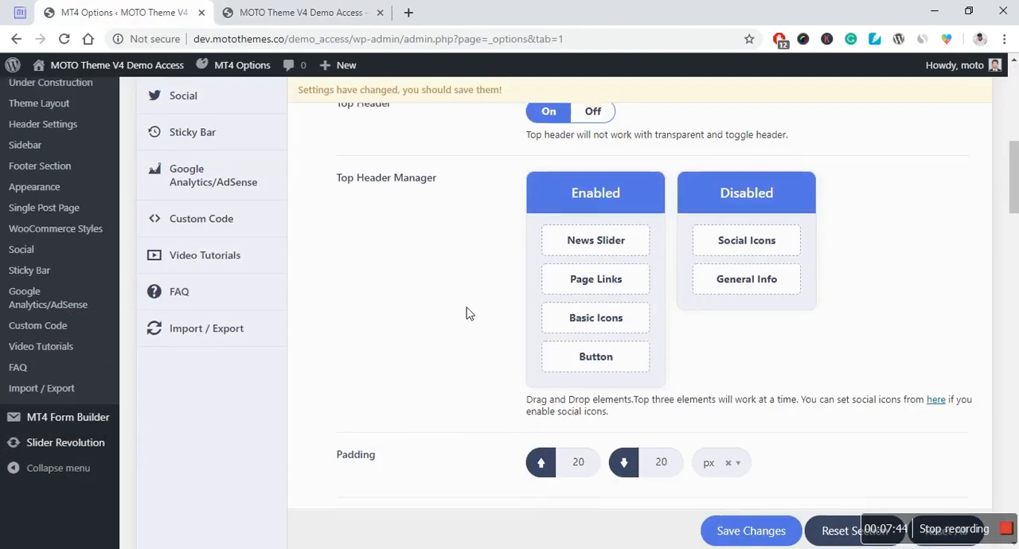
scroll(467, 313, up, 1)
scroll(468, 313, down, 3)
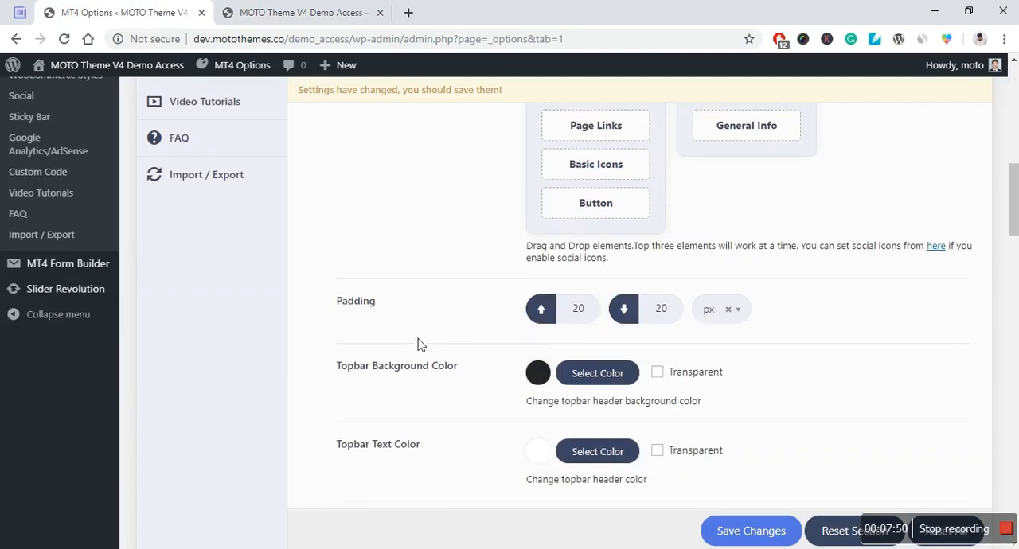
scroll(496, 307, down, 1)
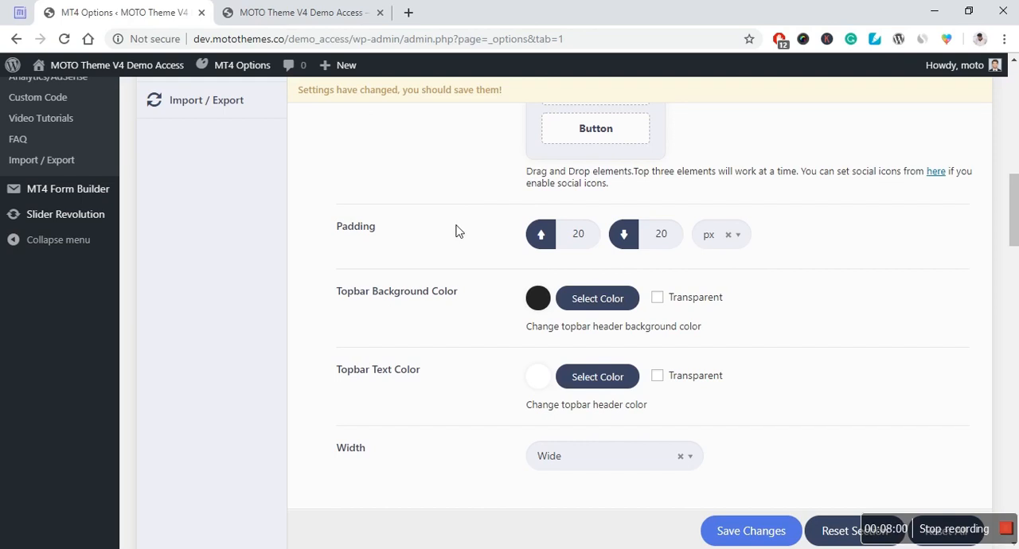
scroll(444, 325, down, 1)
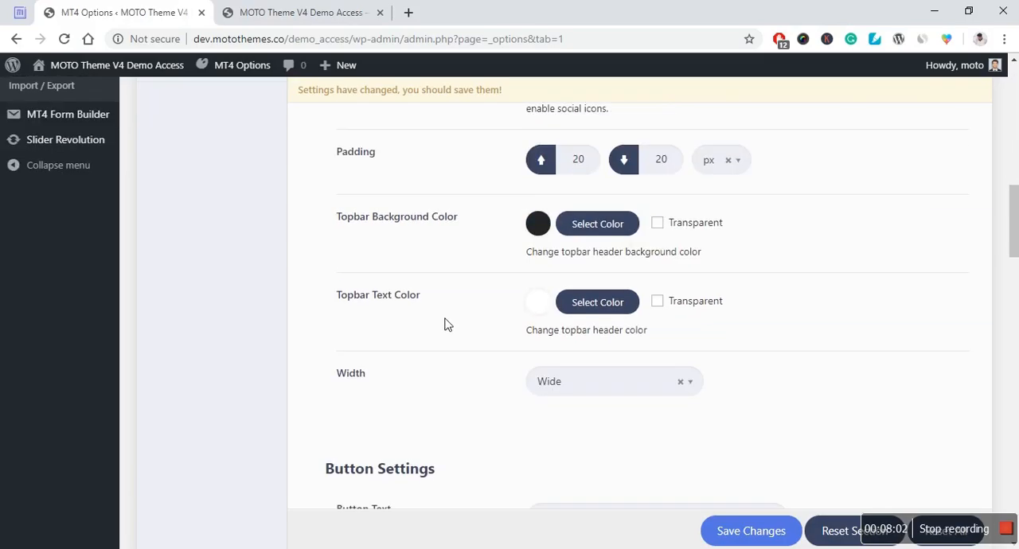
scroll(517, 303, up, 1)
scroll(509, 310, down, 1)
scroll(494, 366, down, 1)
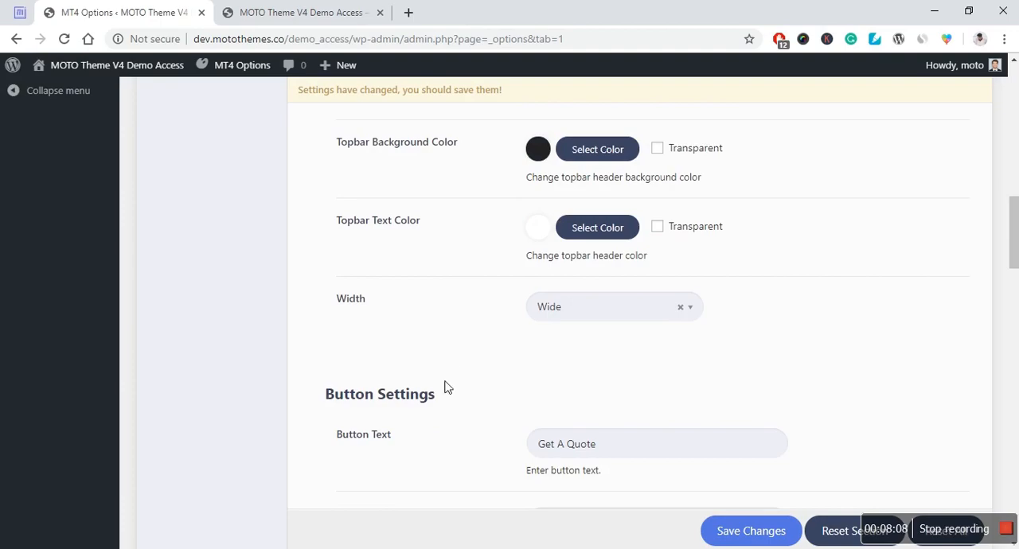
click(619, 446)
drag(673, 452, 487, 469)
click(498, 429)
scroll(501, 435, up, 8)
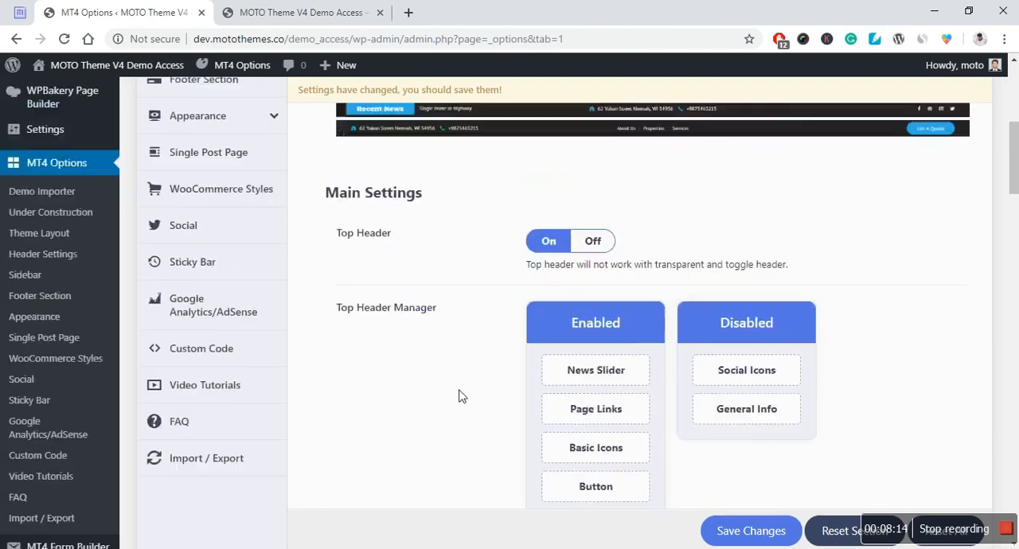
scroll(446, 394, up, 4)
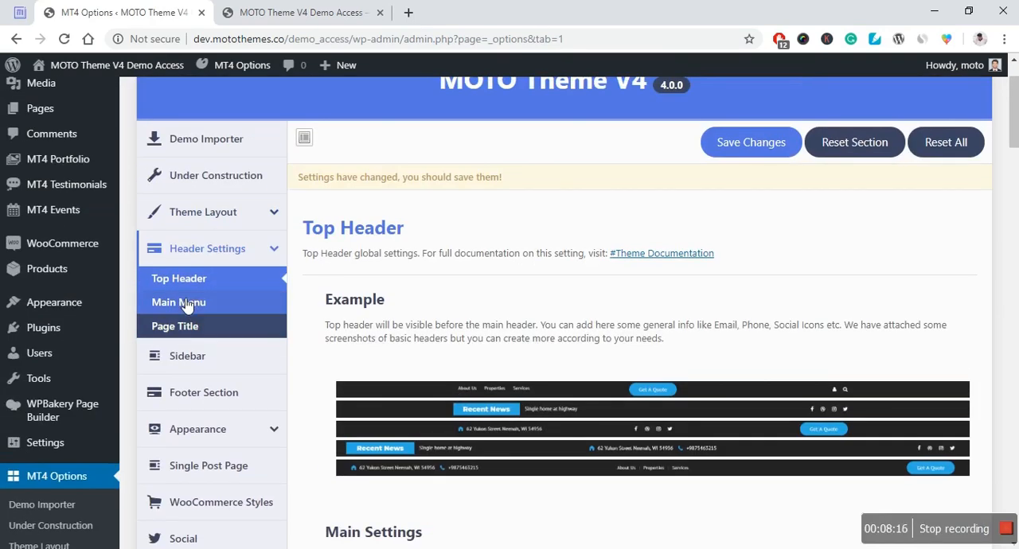
Step: Open the Main Menu section of the Header Settings and switch the menu off and back on
click(184, 303)
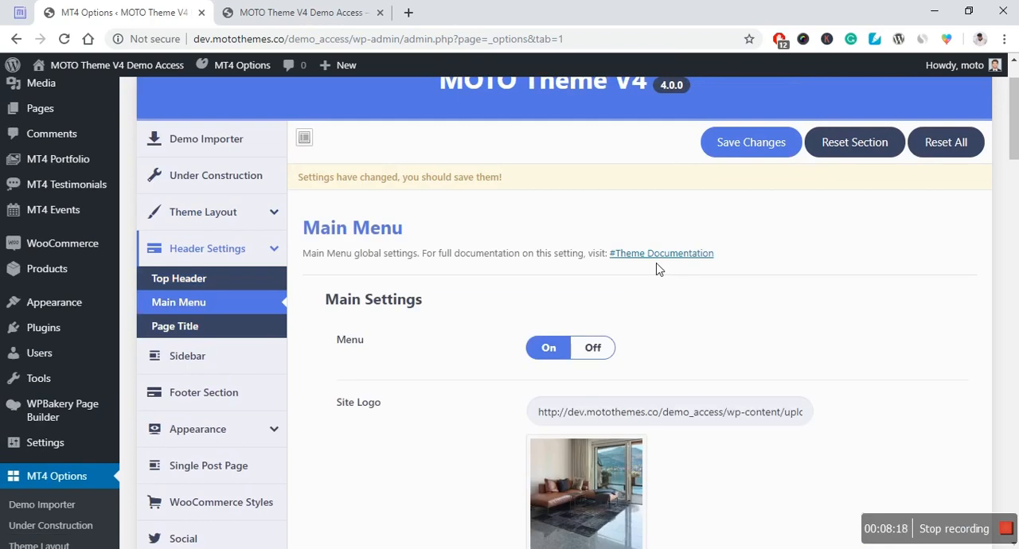
scroll(649, 271, down, 1)
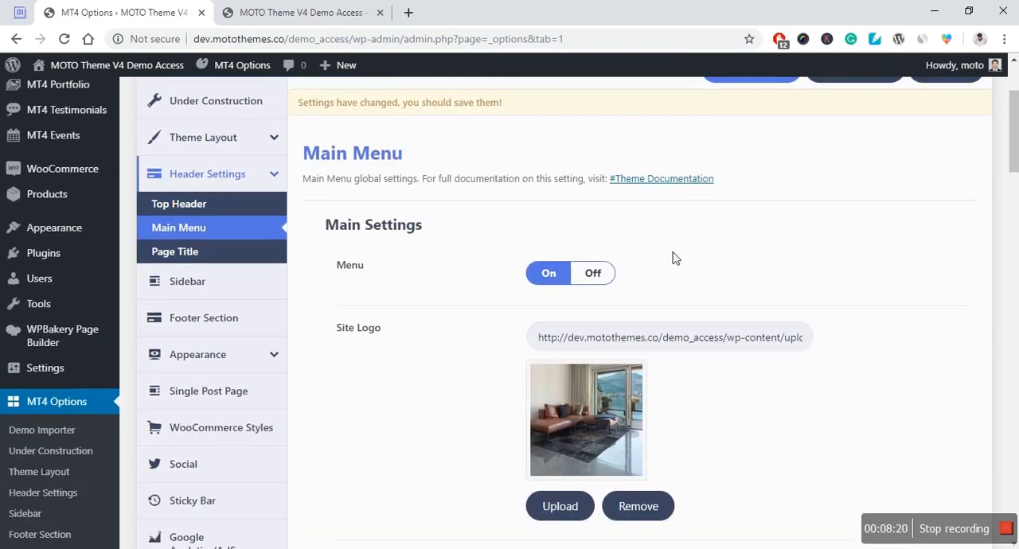
click(601, 283)
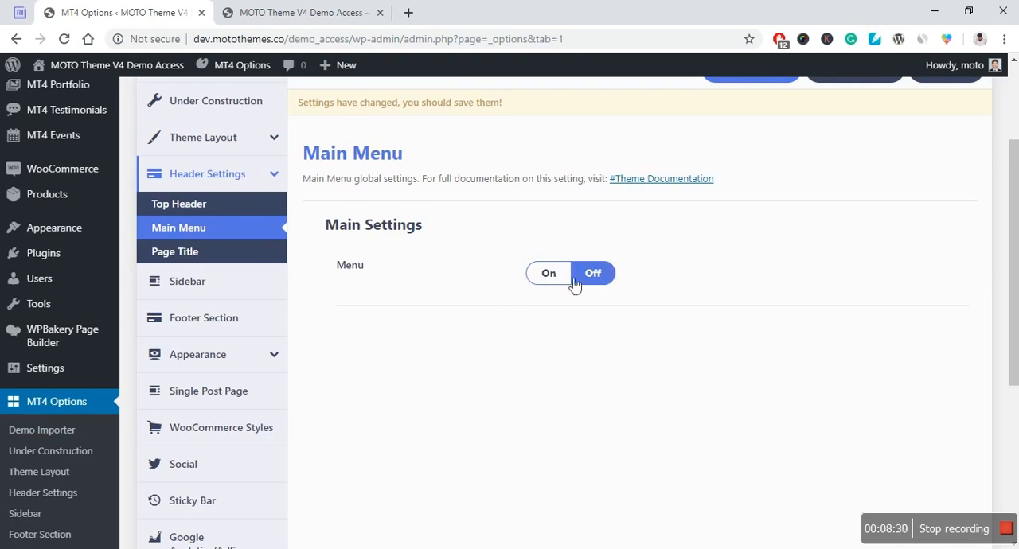
click(550, 280)
Step: Look over the Site Logo setting and the available Main Menu Style layouts
scroll(402, 331, down, 1)
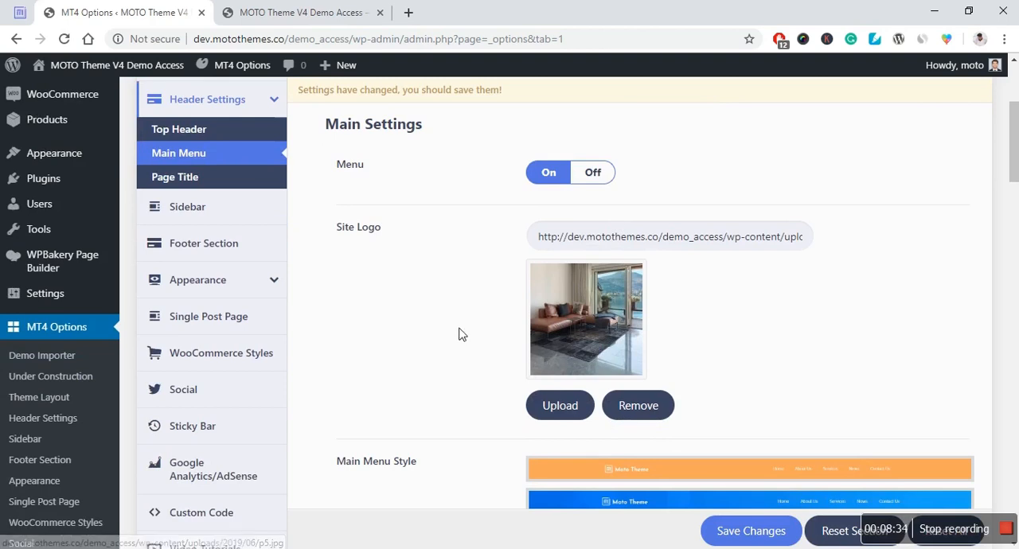
scroll(748, 337, down, 3)
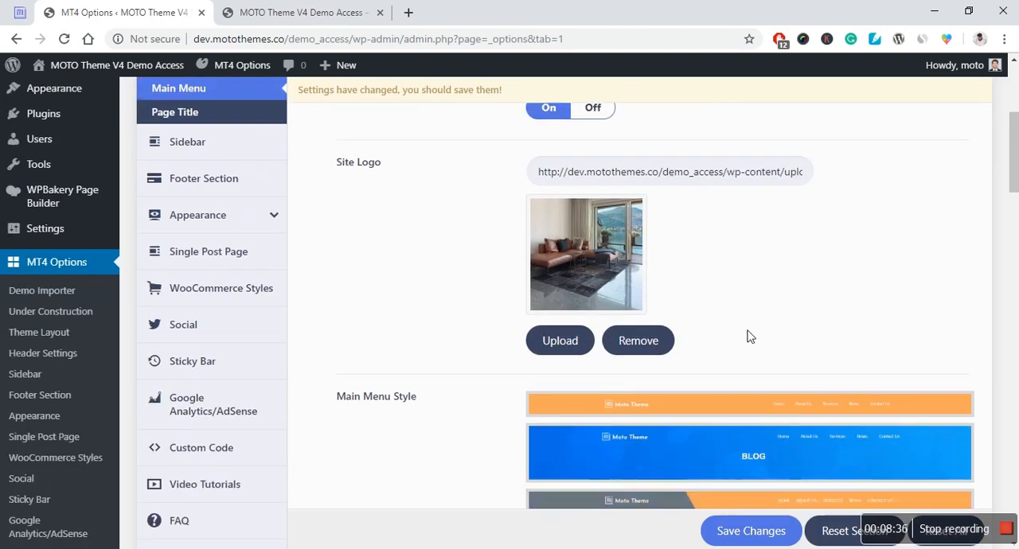
scroll(457, 356, down, 1)
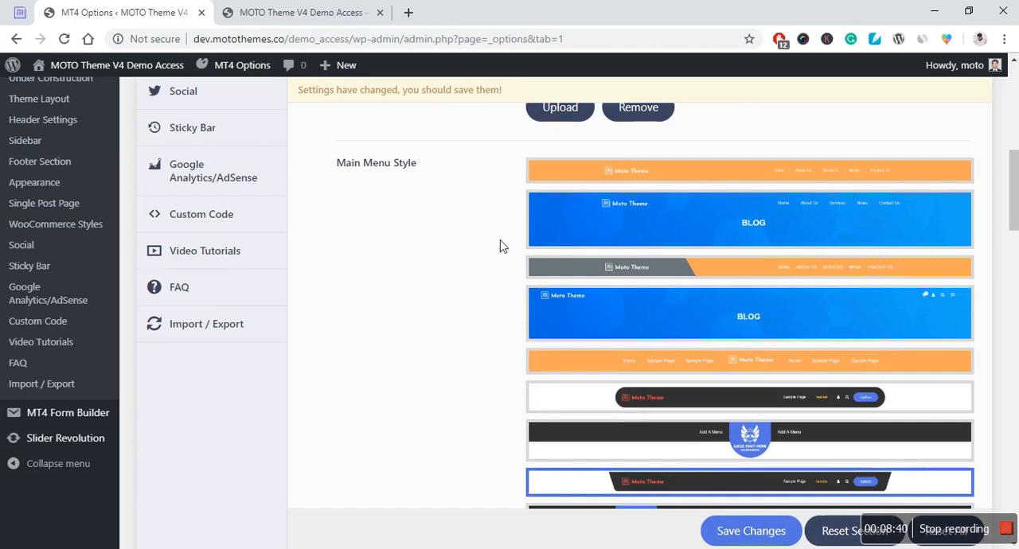
scroll(587, 200, down, 3)
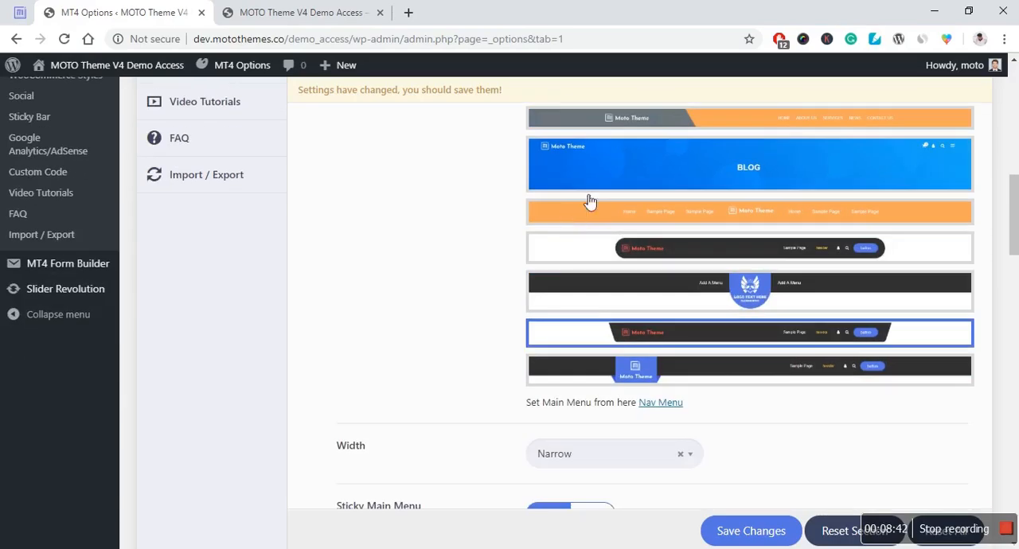
scroll(602, 217, down, 1)
scroll(610, 265, up, 1)
scroll(521, 275, down, 1)
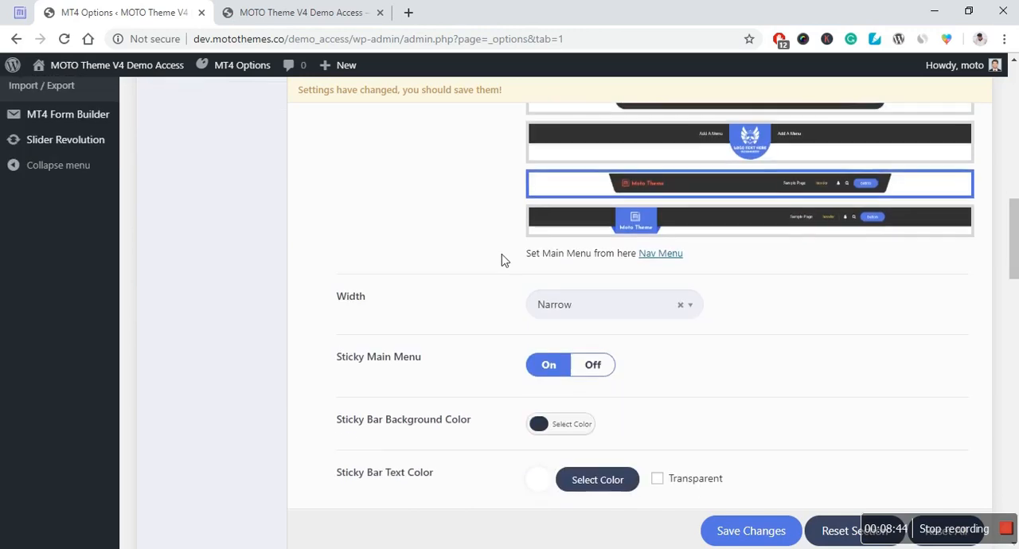
Step: Examine the main menu's width, sticky bar, background and padding settings, and view the menus offered under Select Menu without choosing one
scroll(491, 254, down, 1)
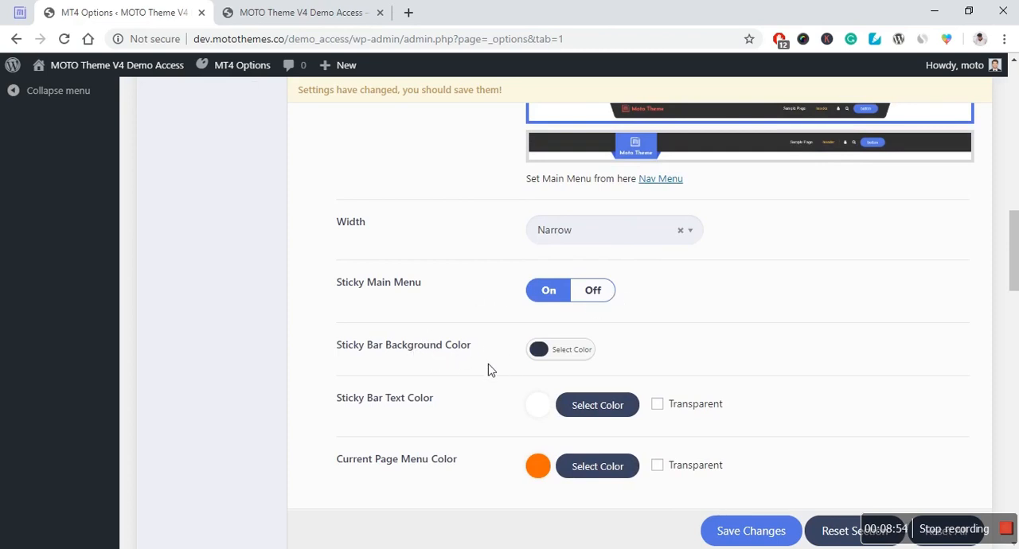
scroll(494, 362, down, 1)
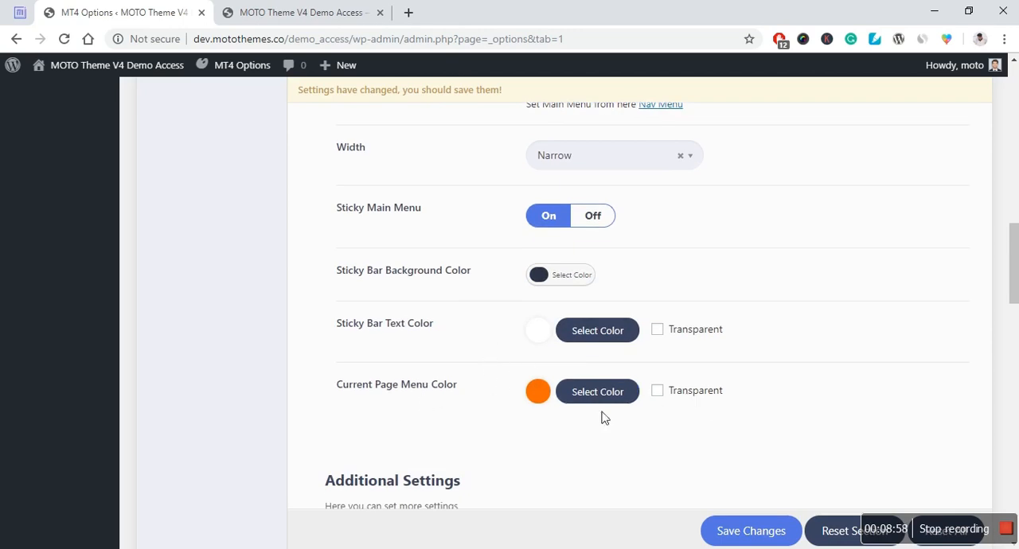
scroll(295, 378, down, 1)
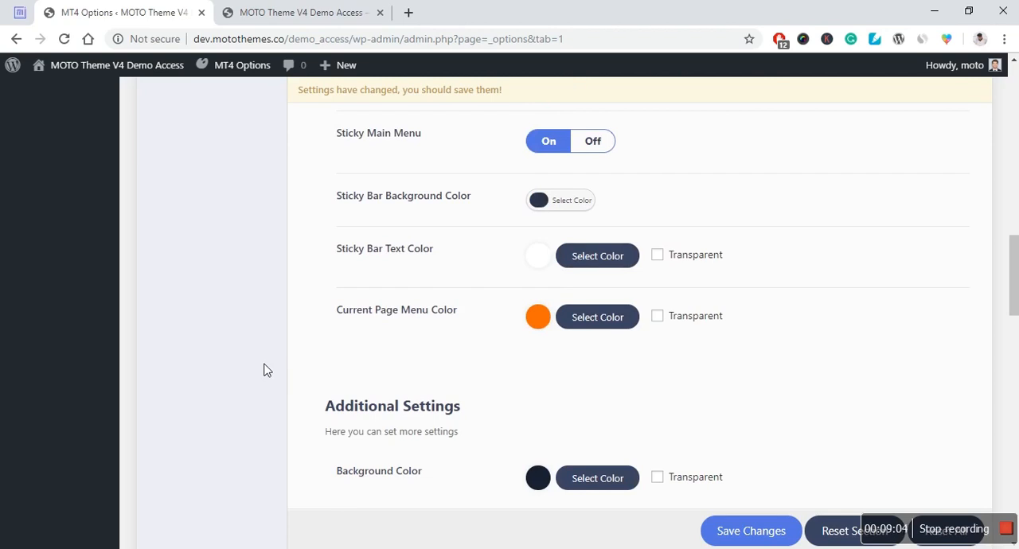
scroll(247, 373, down, 1)
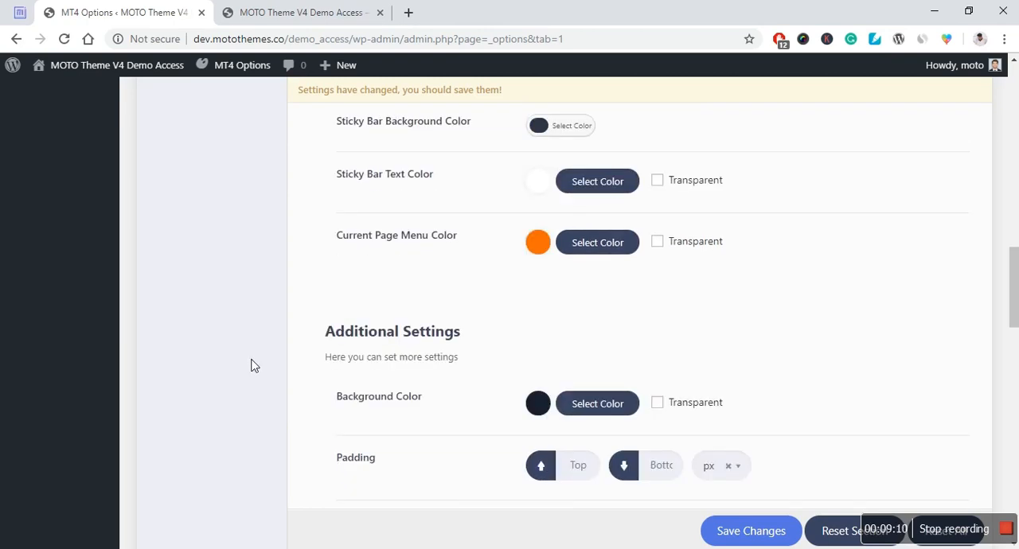
scroll(256, 361, down, 1)
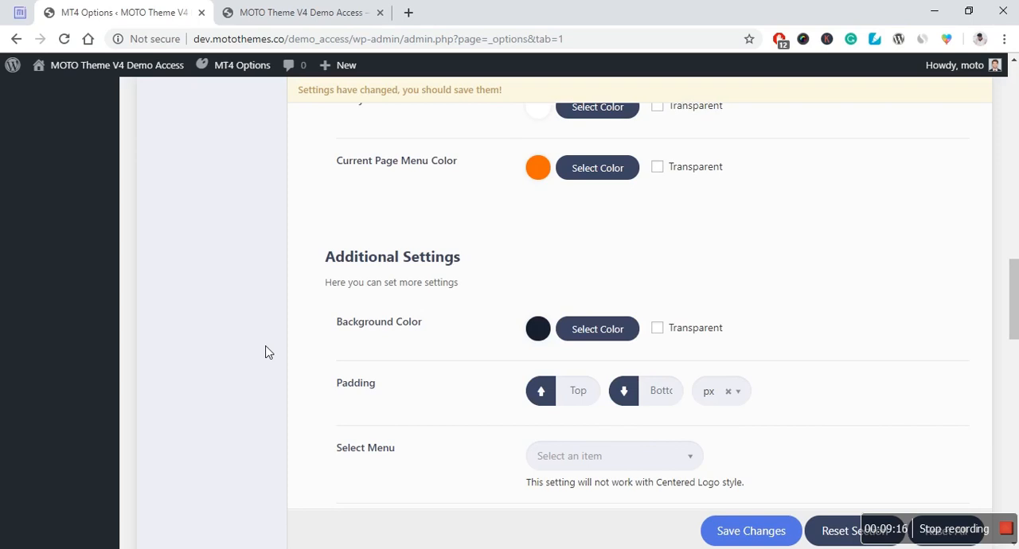
scroll(266, 353, down, 1)
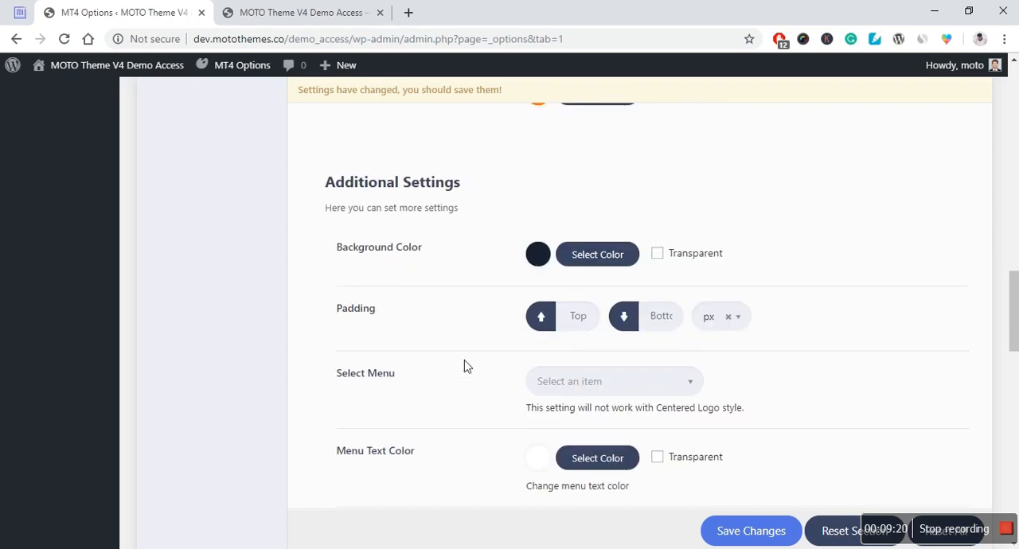
scroll(431, 410, down, 1)
click(590, 317)
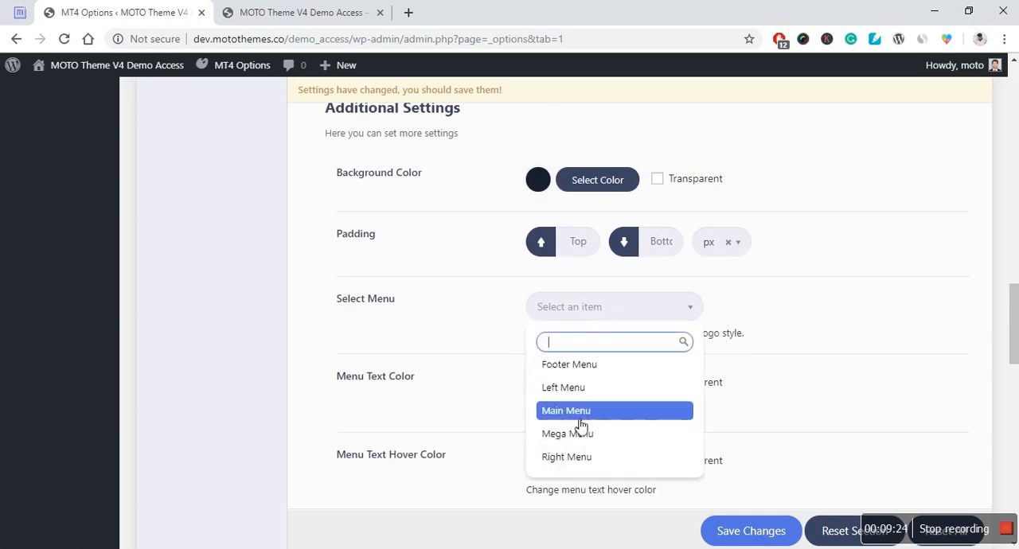
click(458, 317)
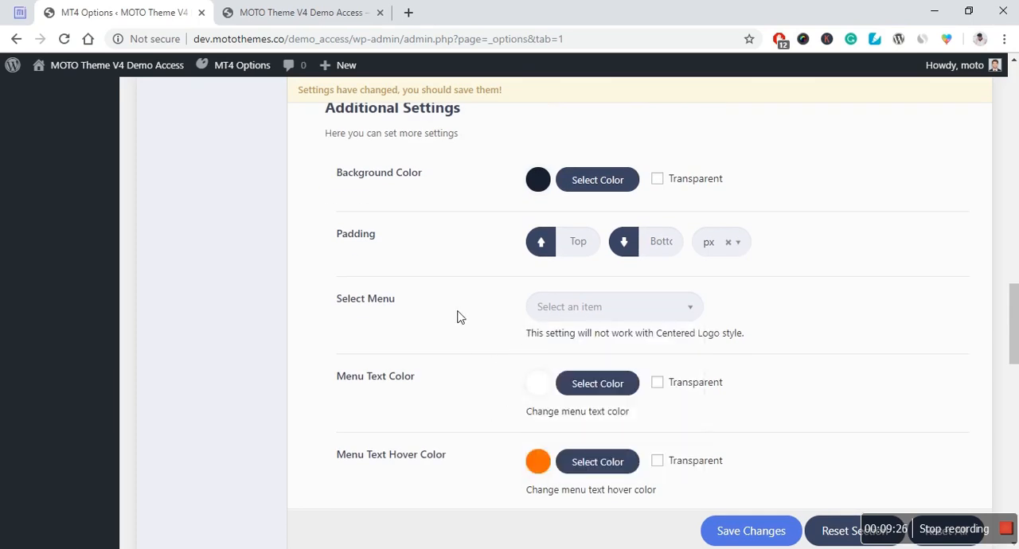
Step: Examine the main menu's text, dropdown and icon settings down to the Custom Button and Custom Header options
scroll(458, 317, down, 1)
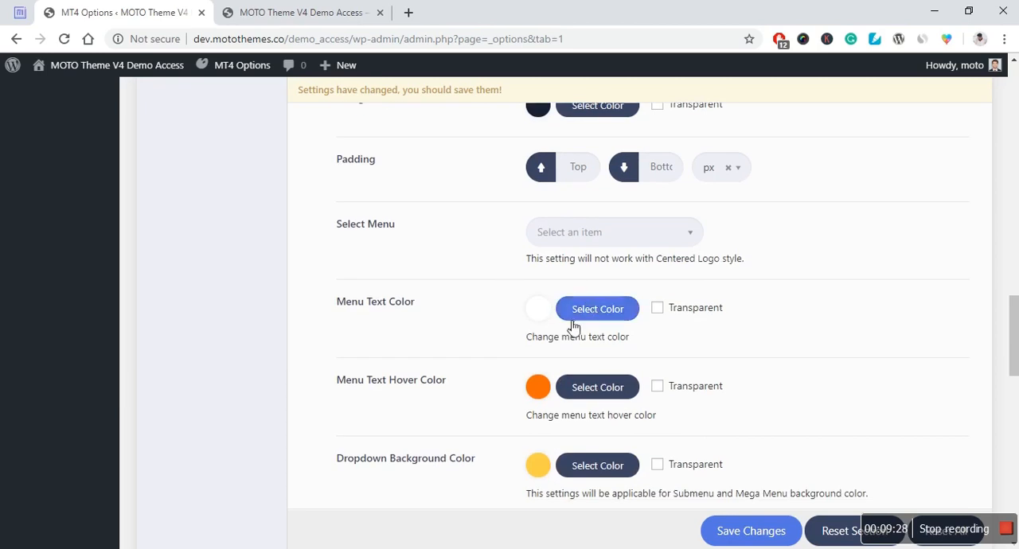
scroll(461, 346, down, 1)
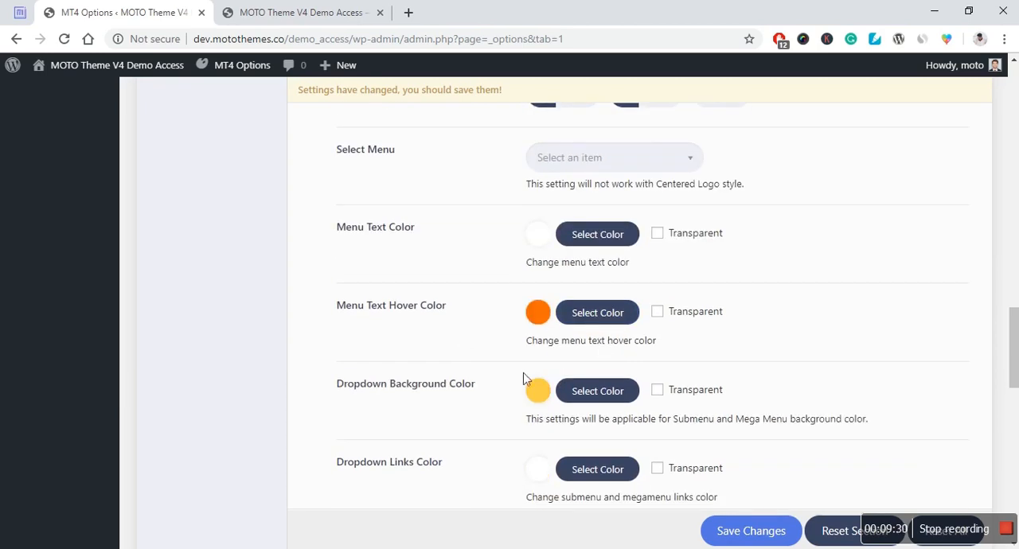
scroll(523, 373, down, 1)
scroll(334, 365, down, 1)
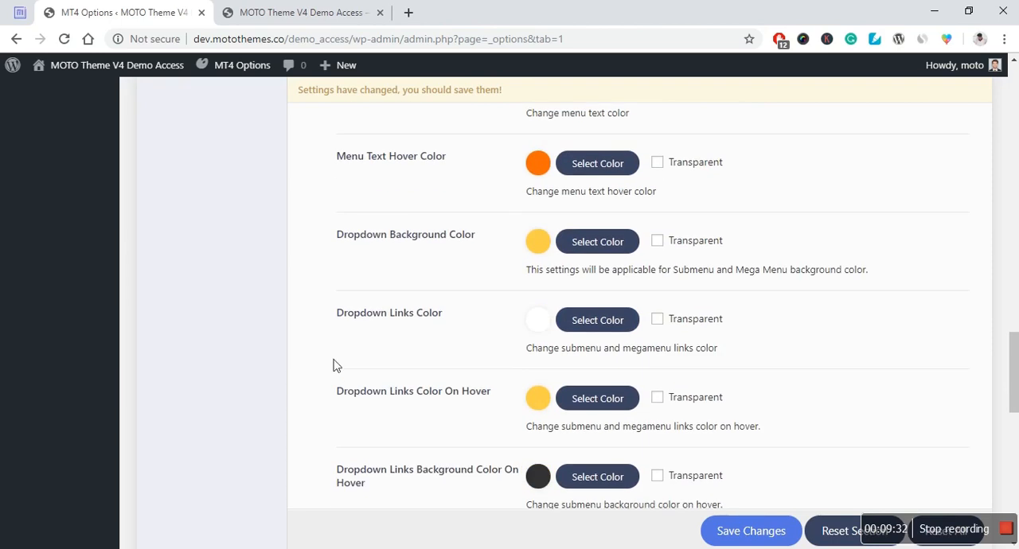
scroll(501, 405, down, 1)
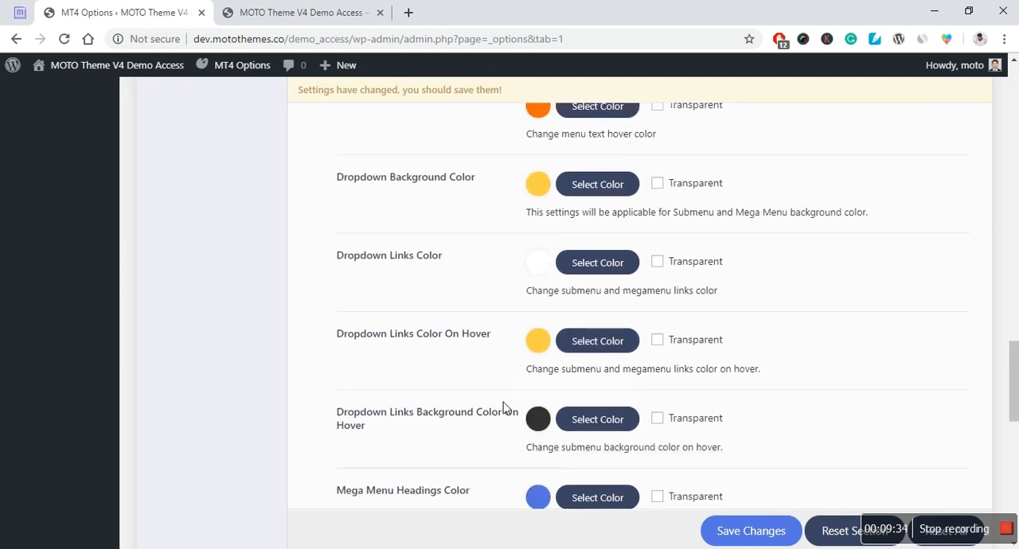
scroll(490, 408, down, 7)
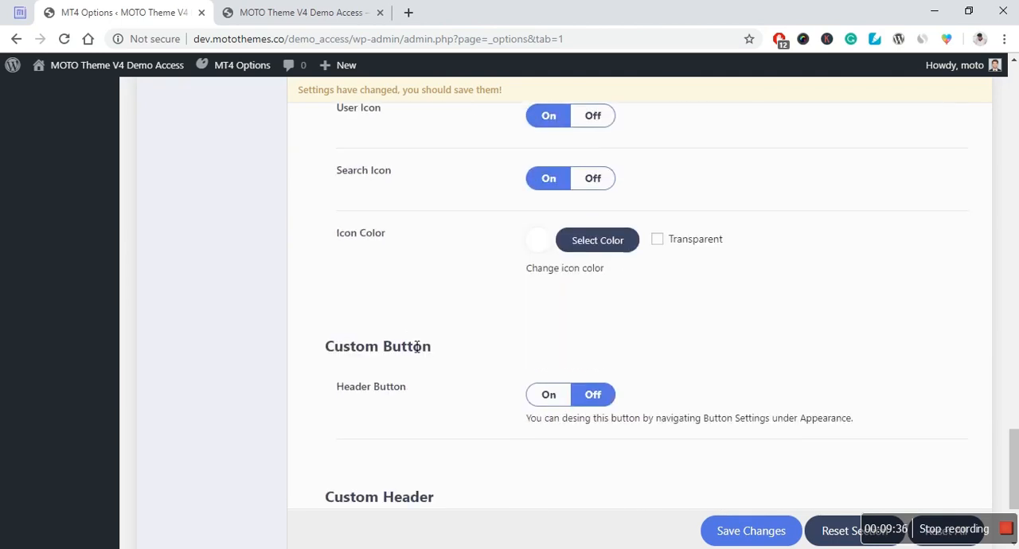
scroll(493, 324, down, 2)
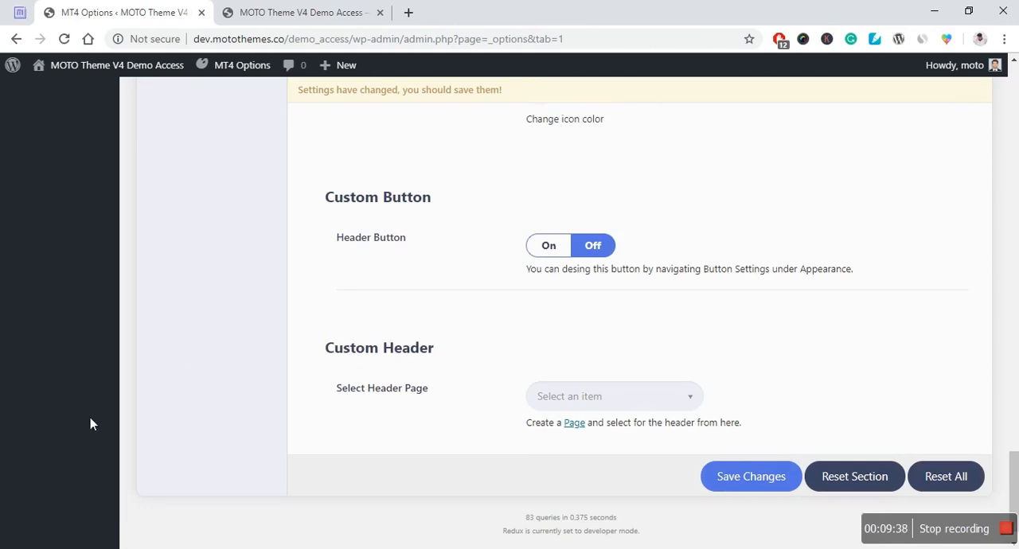
Step: Browse the pages offered under Select Header Page for the custom header without choosing one
click(579, 401)
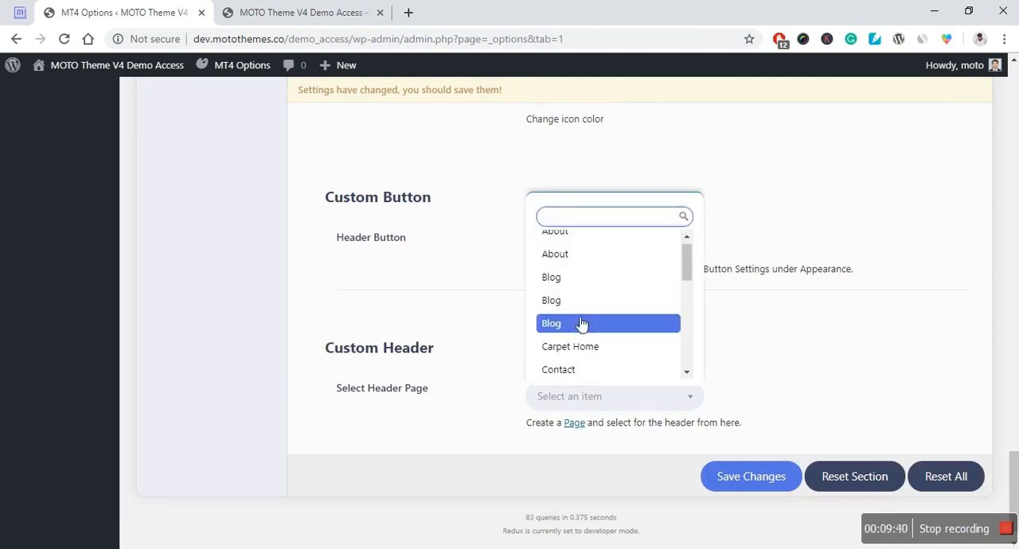
scroll(581, 322, down, 5)
scroll(573, 351, down, 2)
click(107, 487)
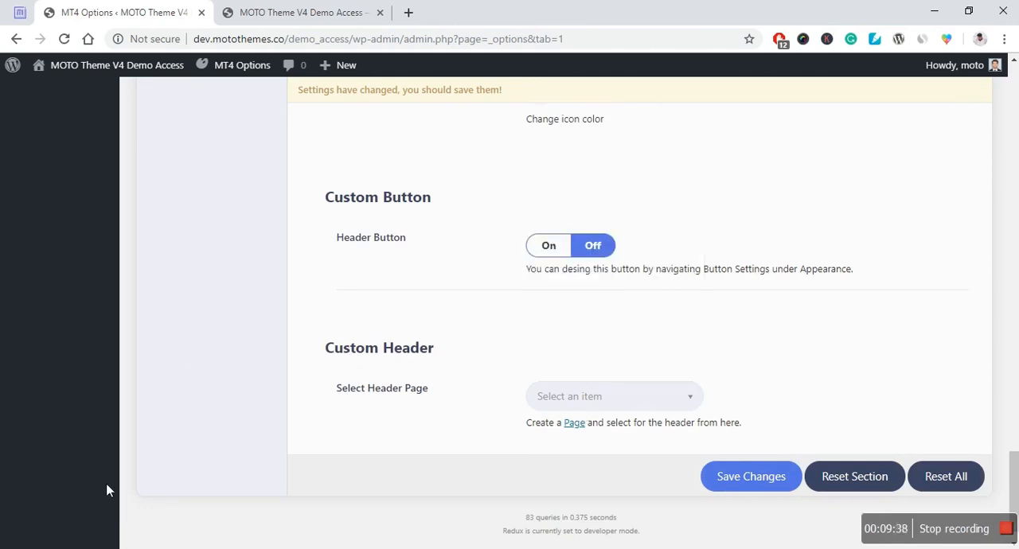
click(609, 396)
click(163, 402)
Step: Open the Page Title section of the Header Settings and view the available Page Title Style options without changing the style
scroll(436, 412, up, 20)
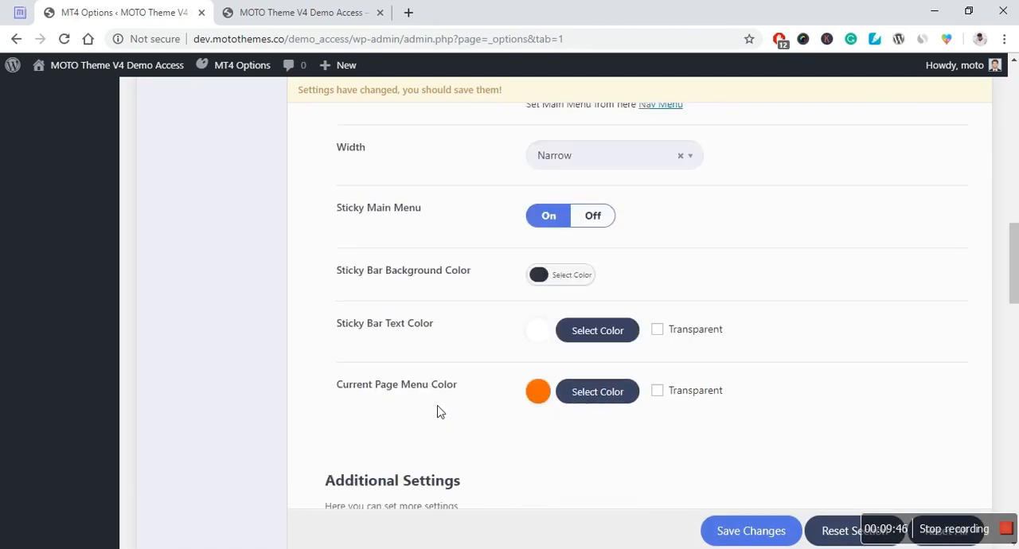
scroll(436, 412, up, 10)
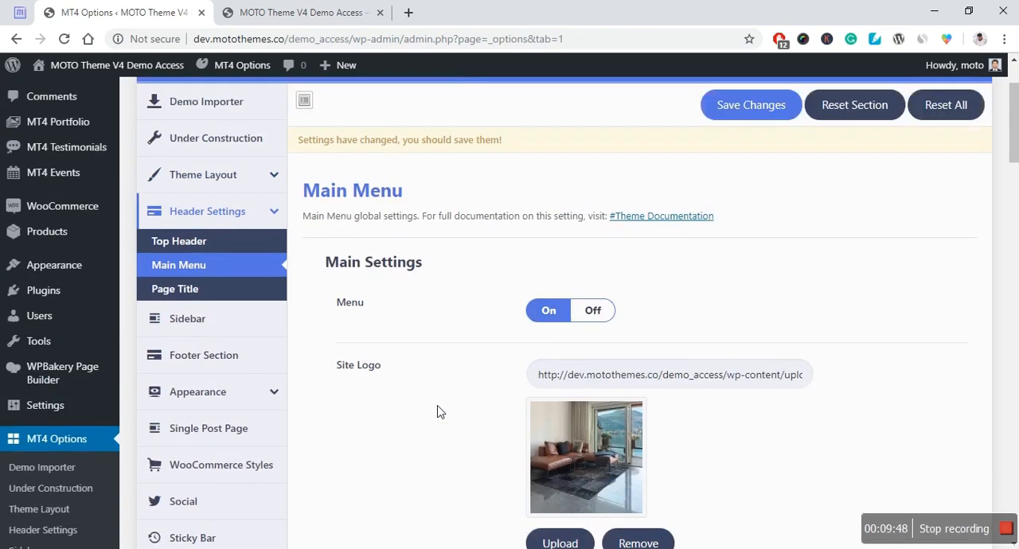
click(171, 327)
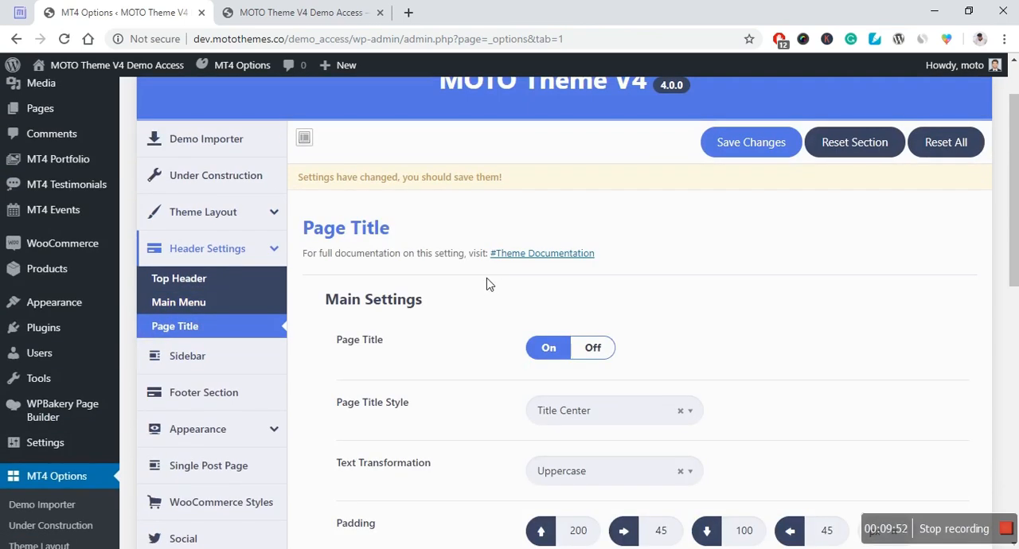
scroll(490, 285, down, 1)
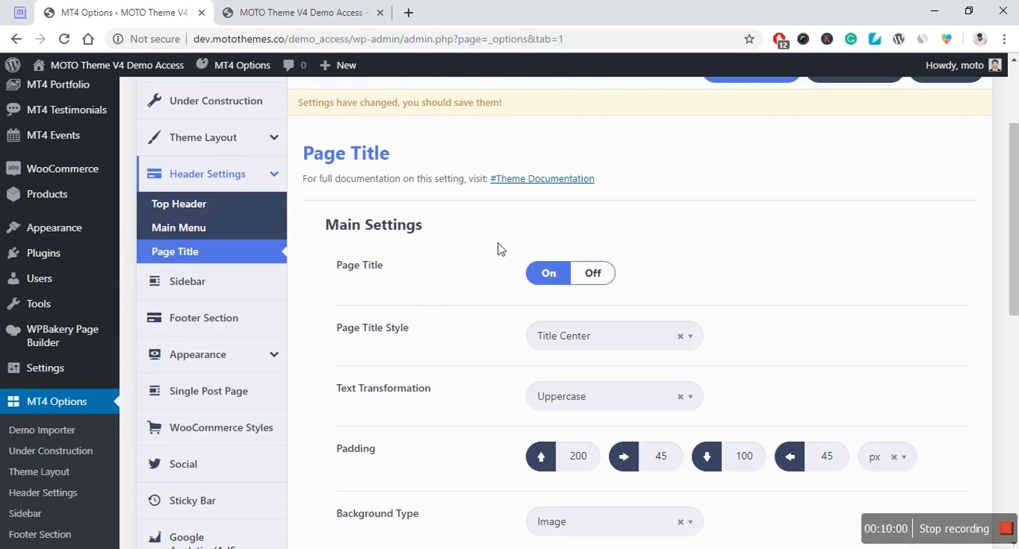
scroll(489, 264, down, 1)
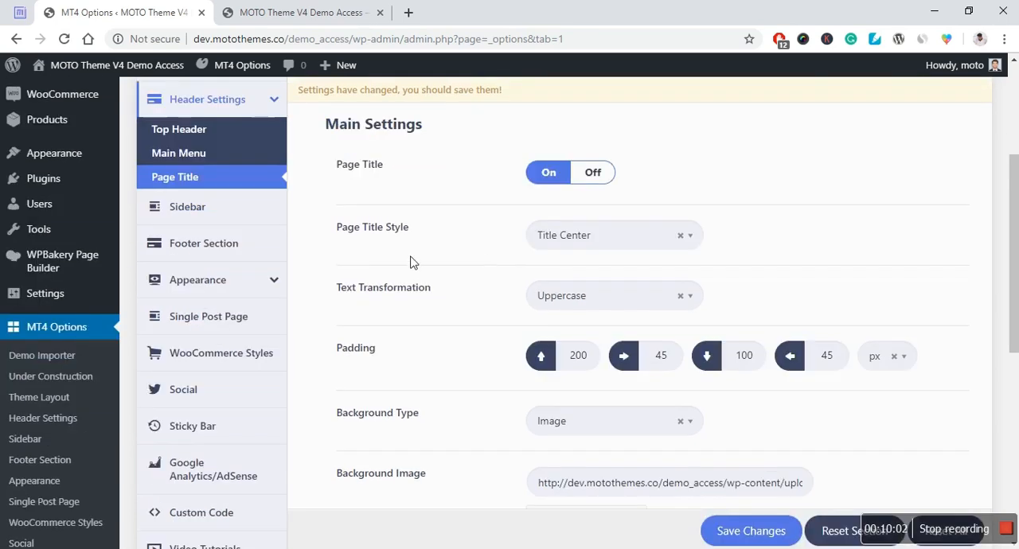
click(627, 240)
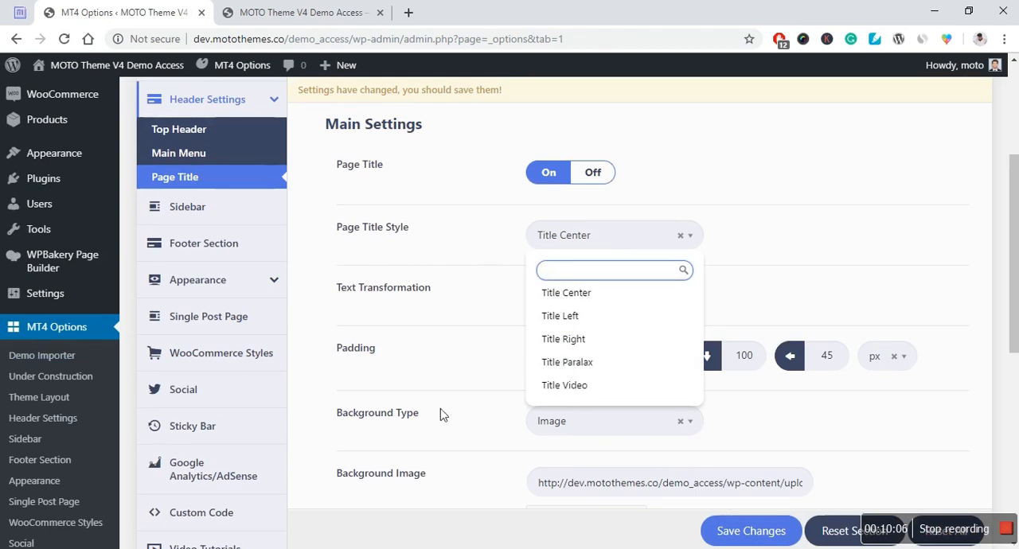
click(487, 233)
Step: Examine the page title's text transformation, padding, background image, overlay and breadcrumb settings
scroll(472, 295, down, 1)
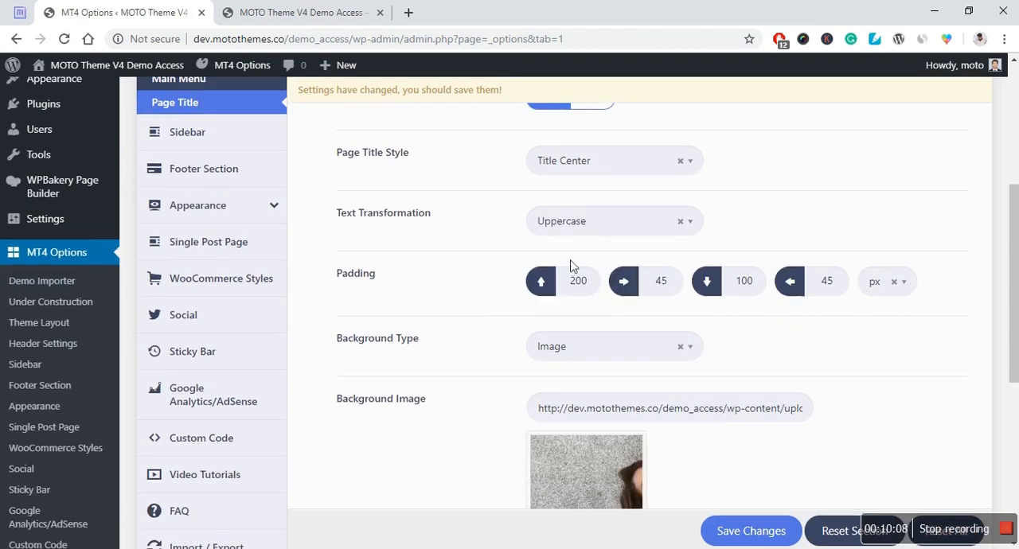
scroll(509, 335, down, 1)
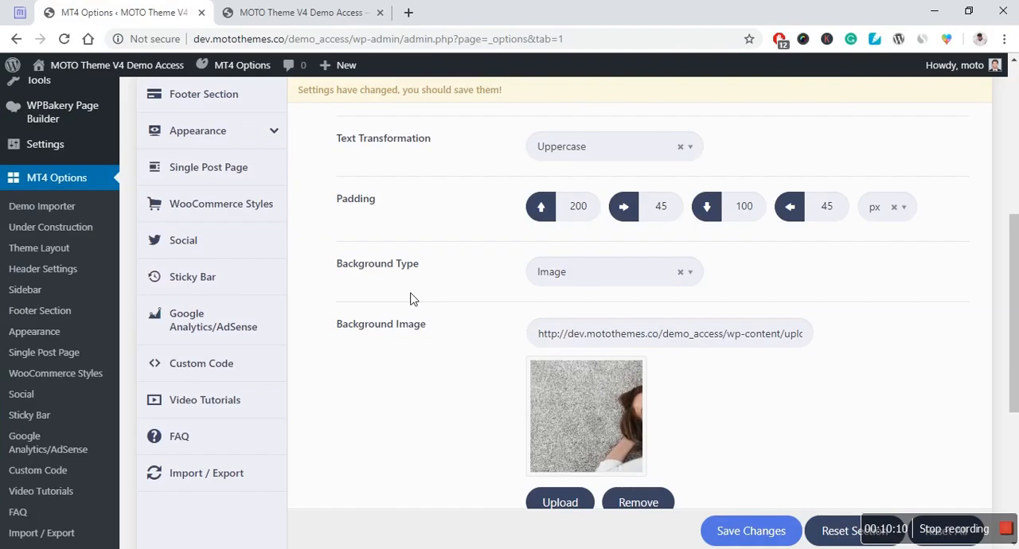
click(496, 289)
scroll(467, 296, down, 1)
scroll(461, 366, down, 1)
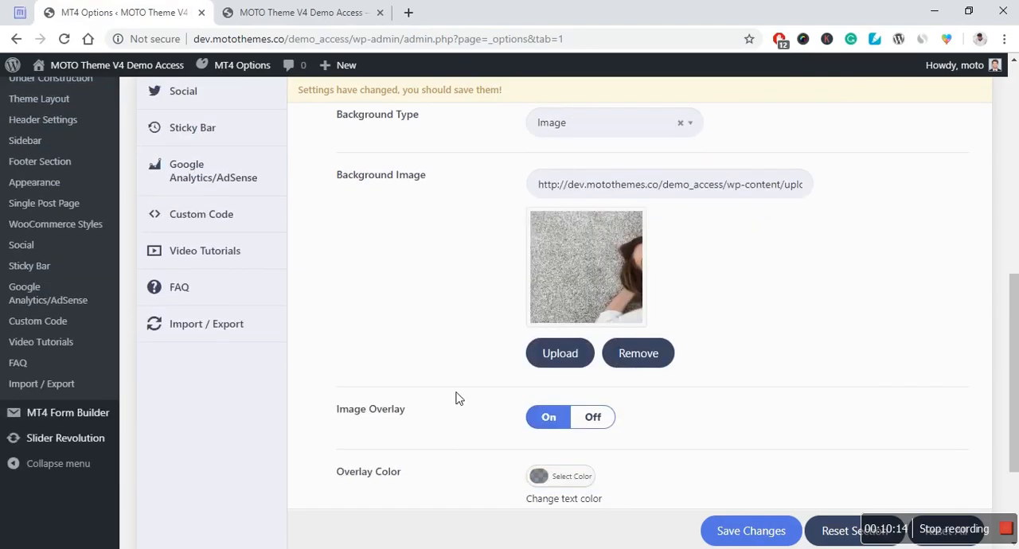
scroll(676, 385, down, 1)
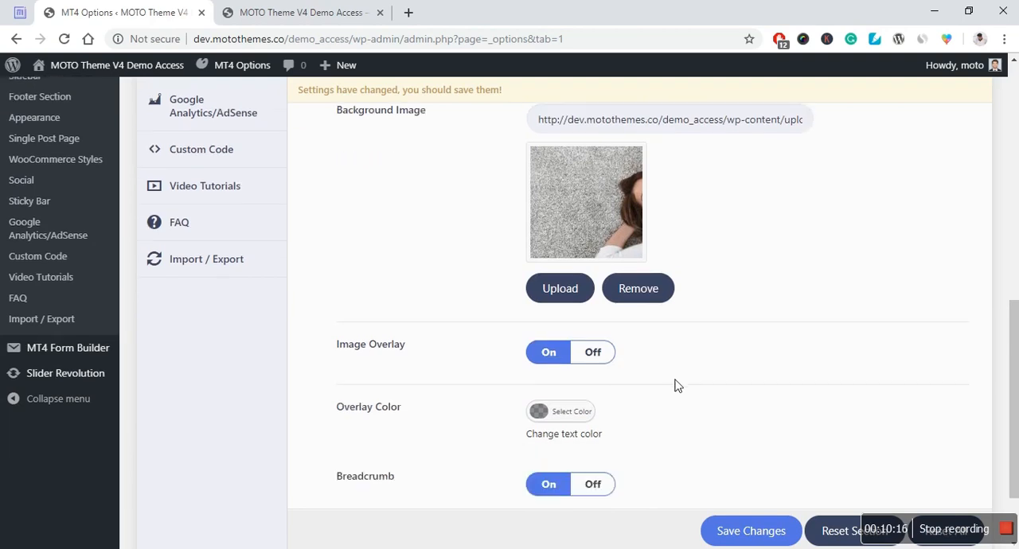
scroll(683, 389, down, 1)
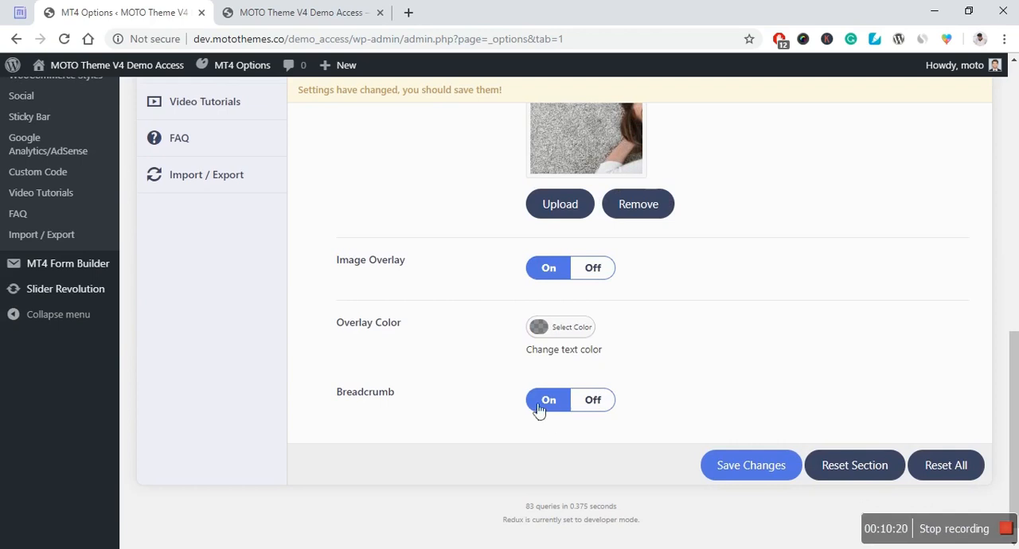
Step: Open the Sidebar section and set the Sidebar Position to the layout with sidebars on both sides of the content
scroll(661, 399, up, 6)
scroll(422, 328, up, 1)
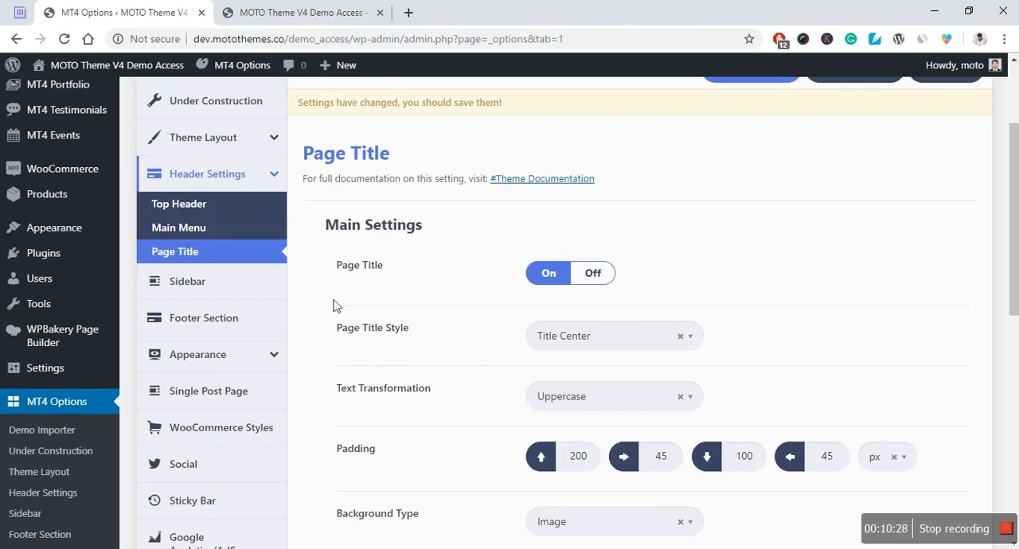
scroll(324, 308, up, 1)
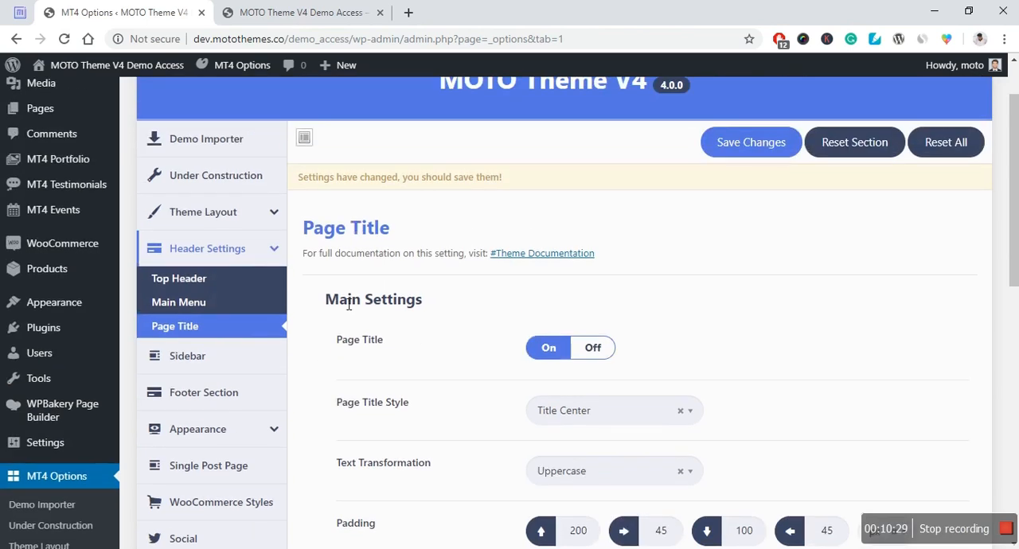
click(210, 357)
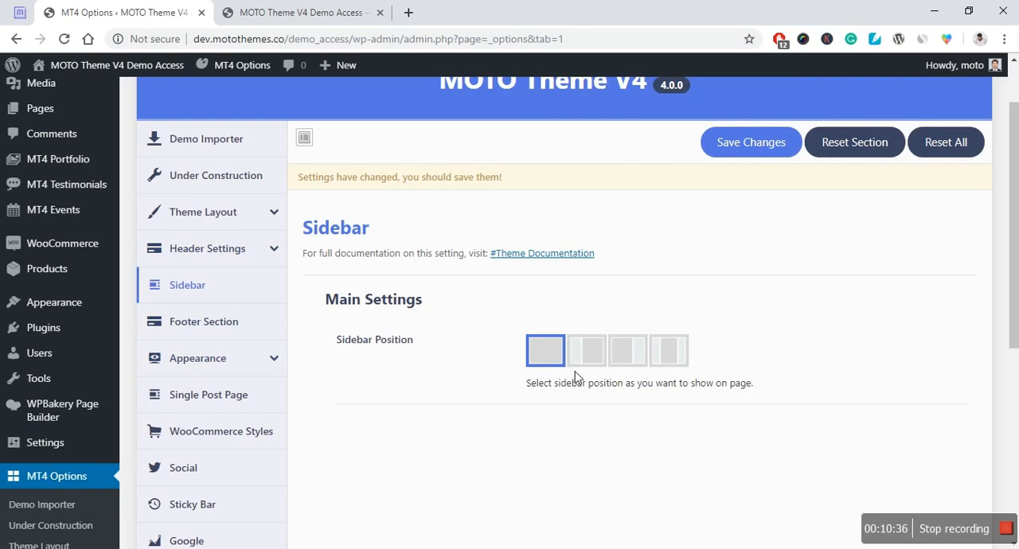
click(606, 366)
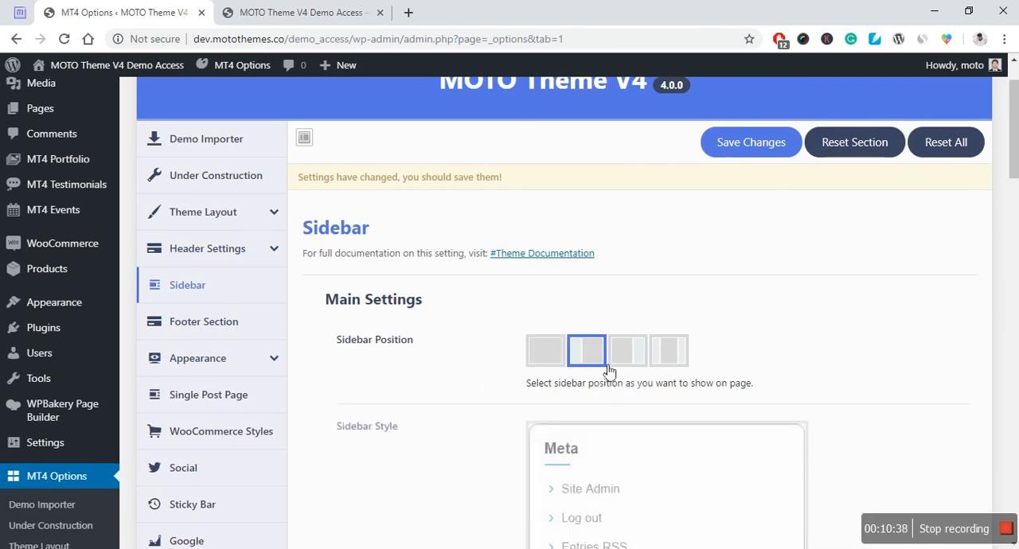
click(677, 362)
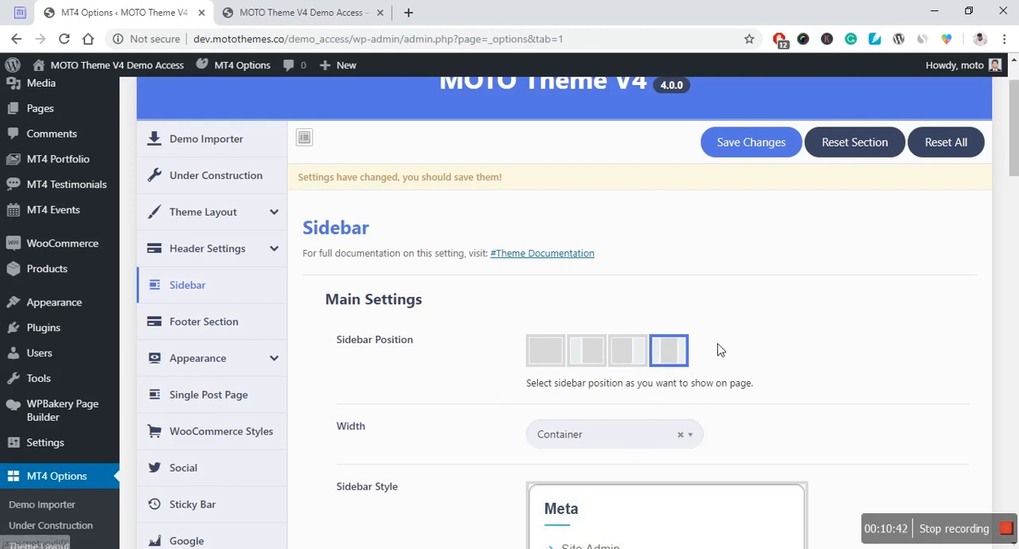
Step: Examine the sidebar styles, the Widget Title Settings and the link, text and hover colors under Additional Settings
scroll(724, 350, down, 3)
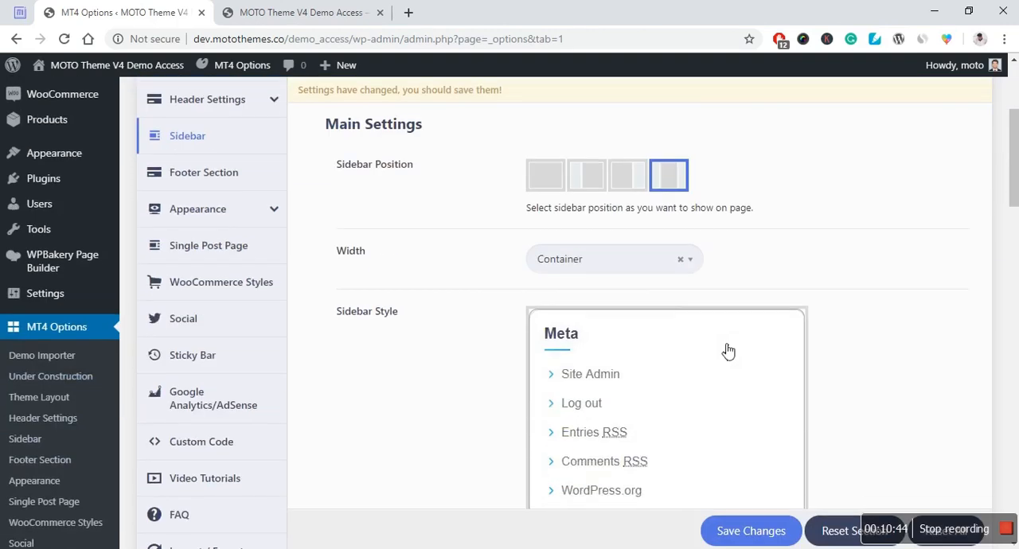
scroll(486, 342, down, 1)
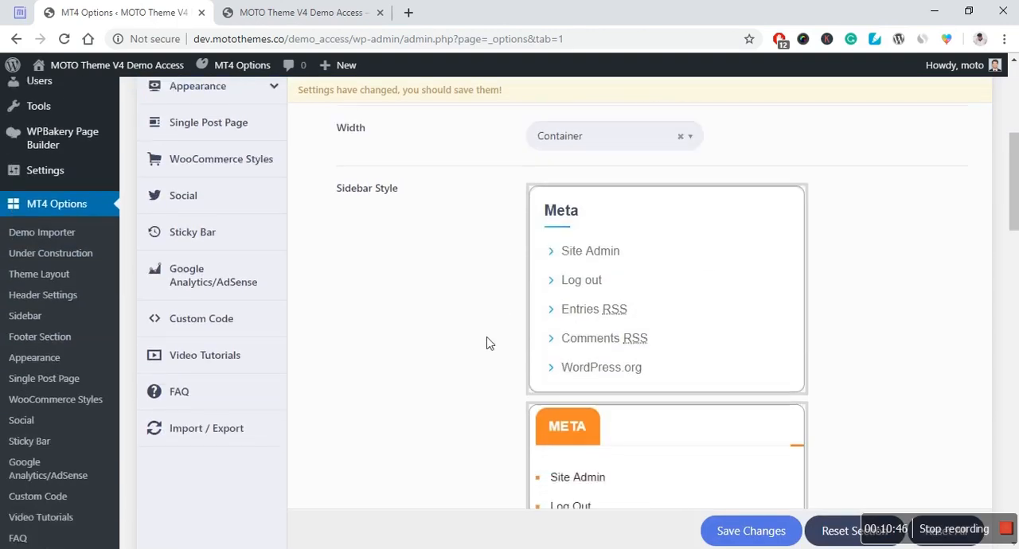
scroll(503, 297, down, 15)
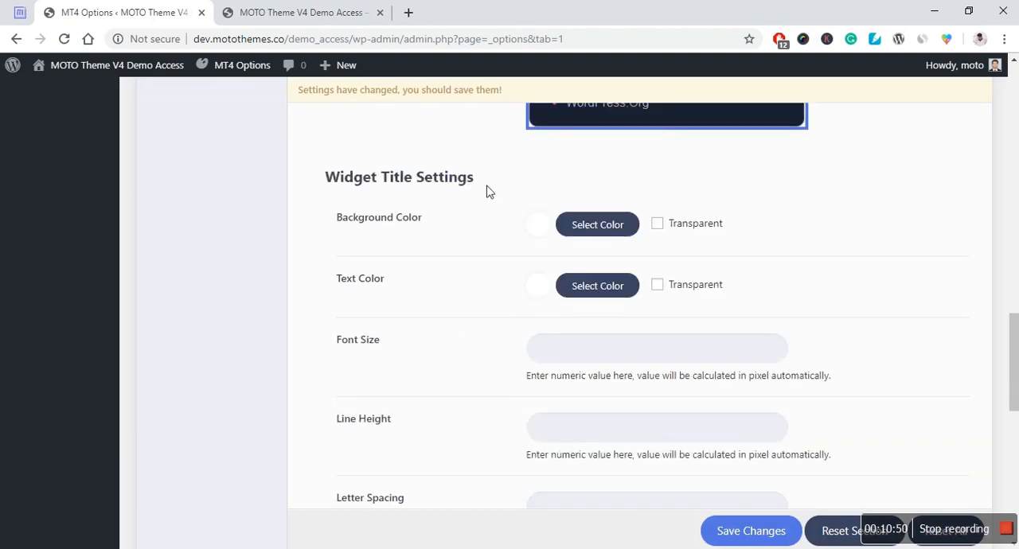
scroll(484, 342, down, 5)
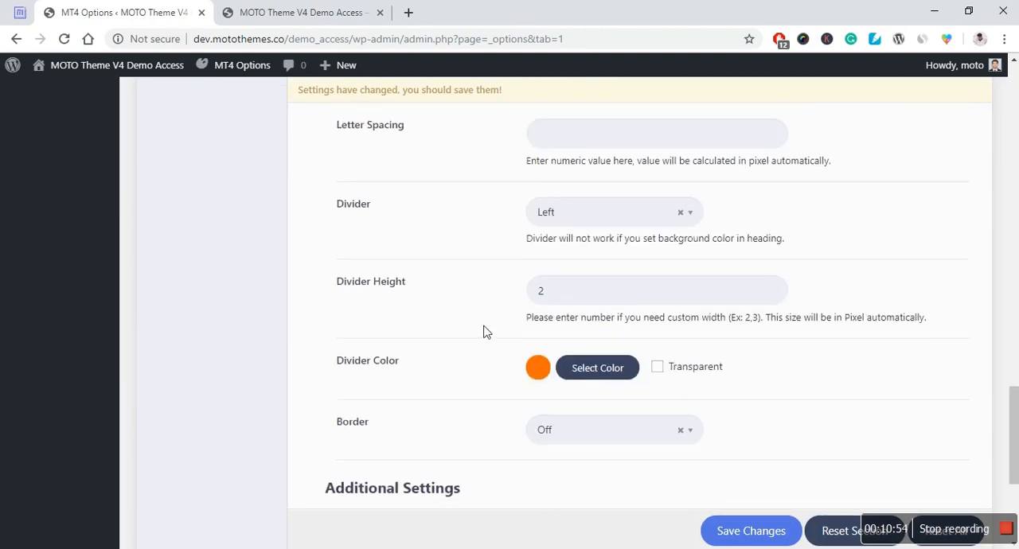
scroll(448, 343, up, 4)
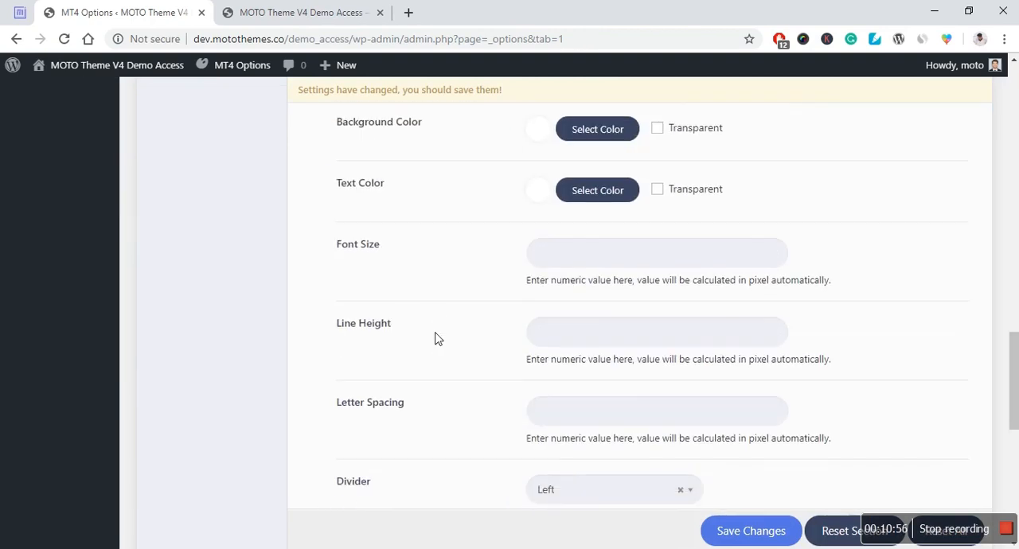
scroll(435, 339, down, 5)
scroll(437, 333, down, 2)
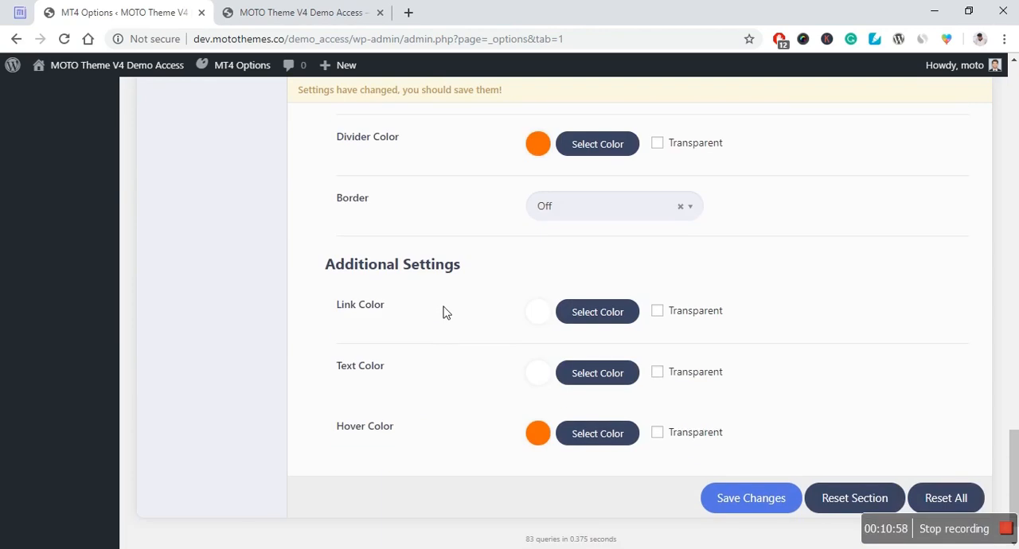
scroll(446, 313, down, 1)
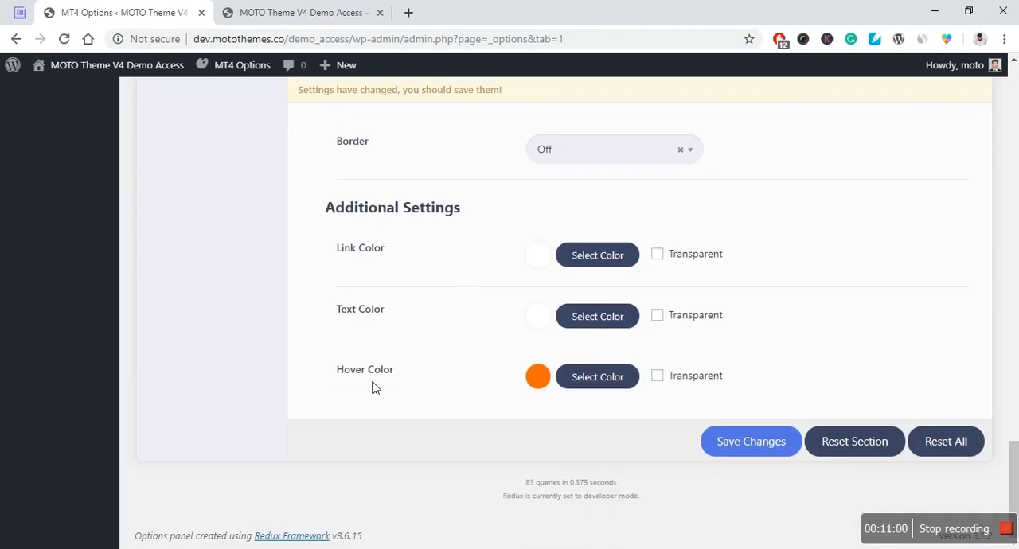
scroll(428, 314, up, 12)
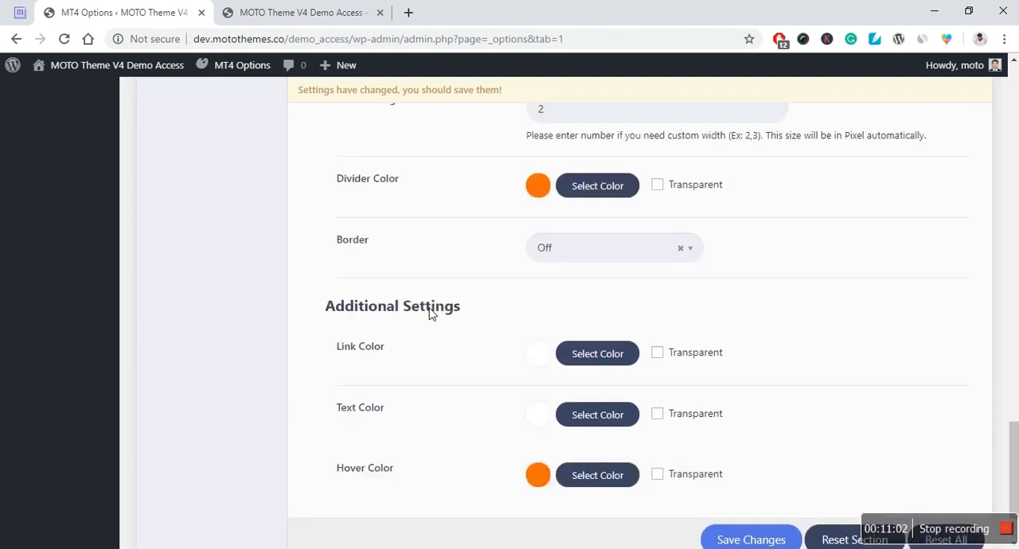
scroll(429, 314, up, 8)
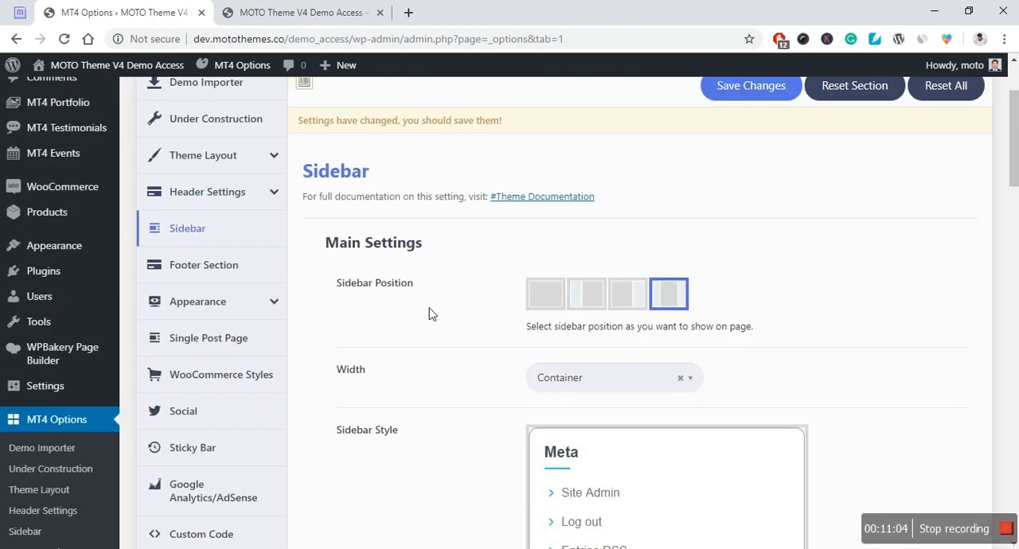
Step: Open the Footer Section and view the example footer designs down to its Main Settings
click(211, 278)
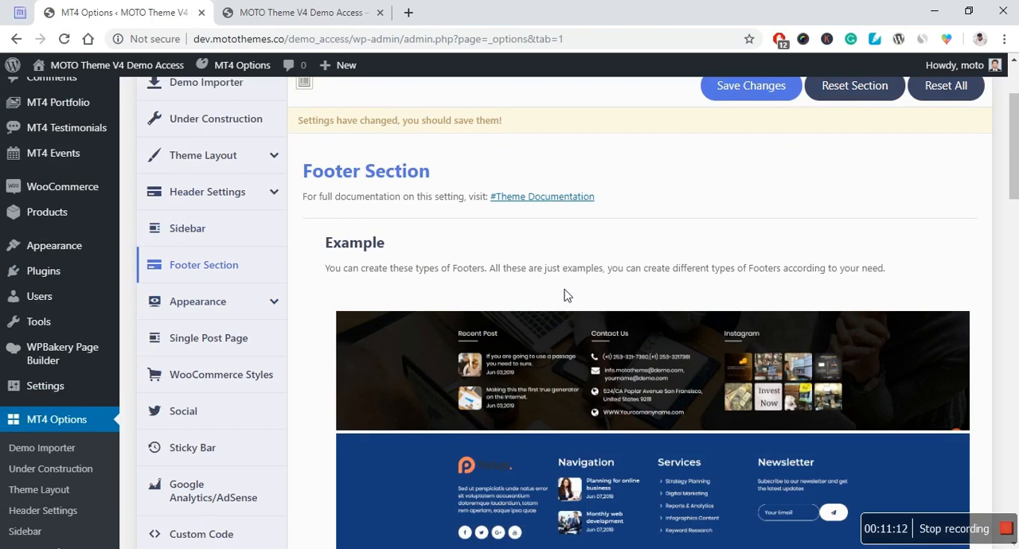
scroll(523, 293, down, 1)
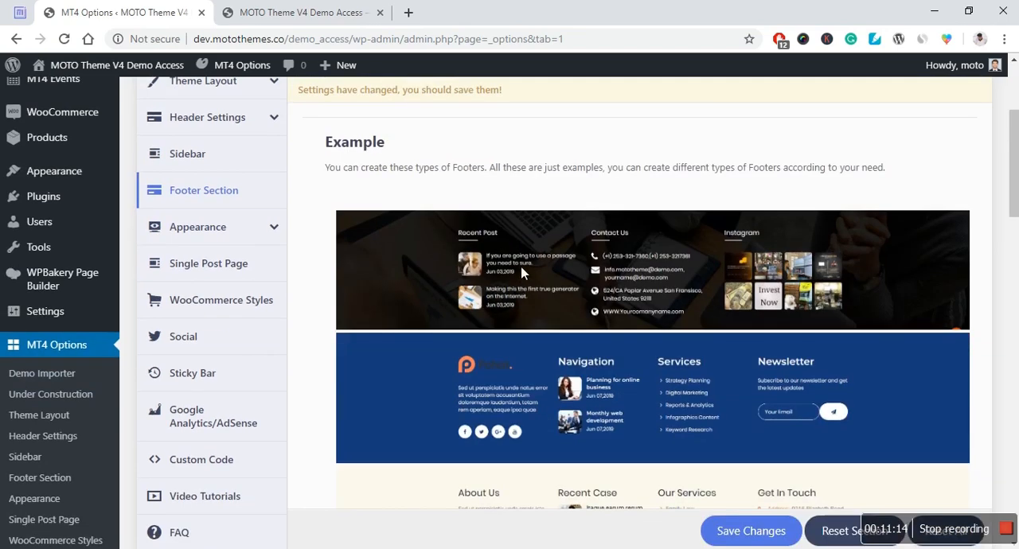
scroll(647, 253, down, 2)
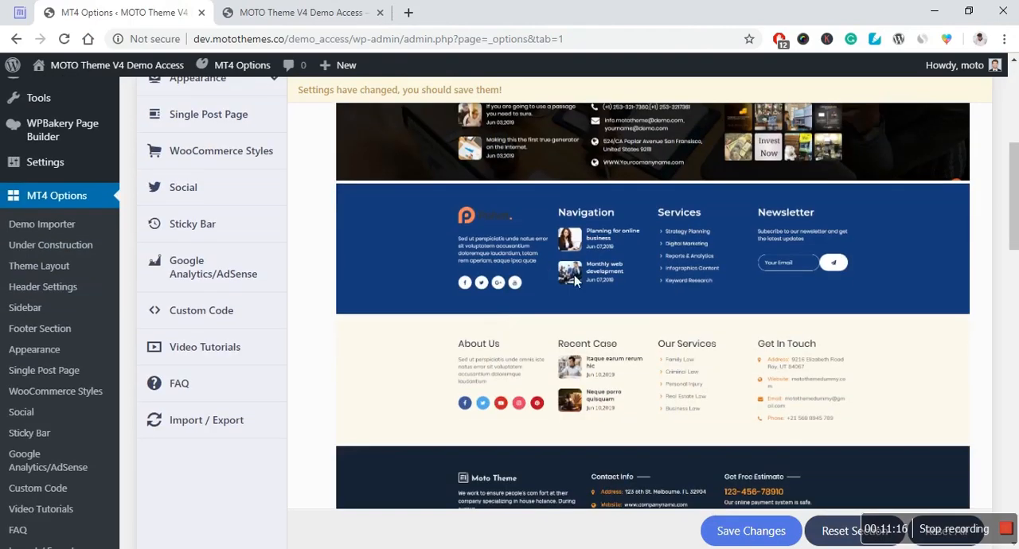
scroll(609, 368, down, 2)
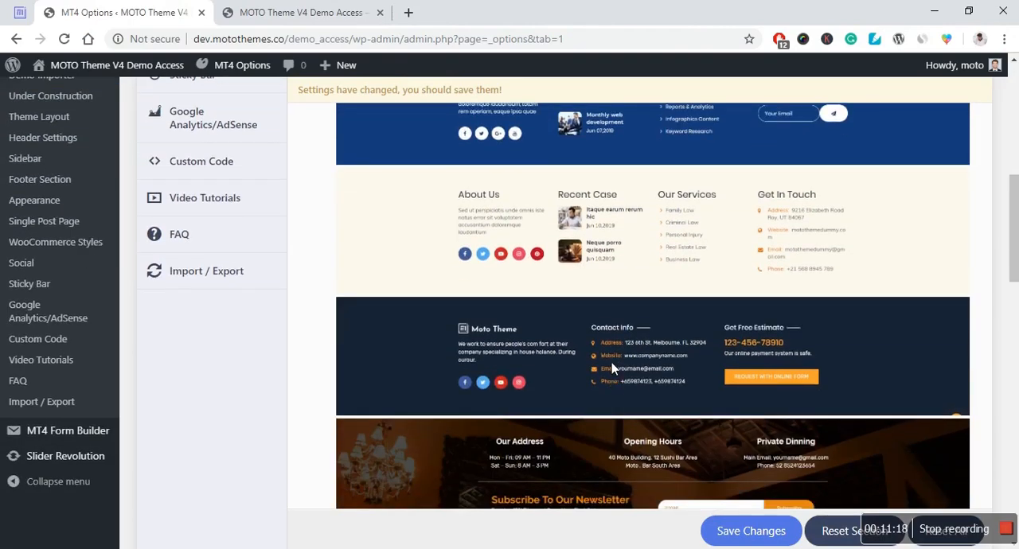
scroll(612, 362, down, 1)
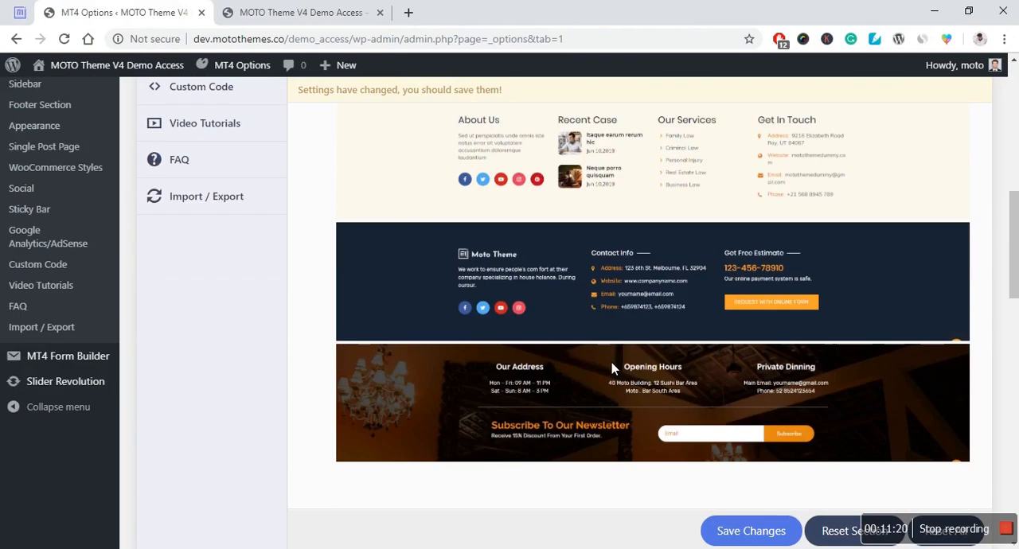
scroll(605, 347, down, 1)
scroll(603, 341, down, 3)
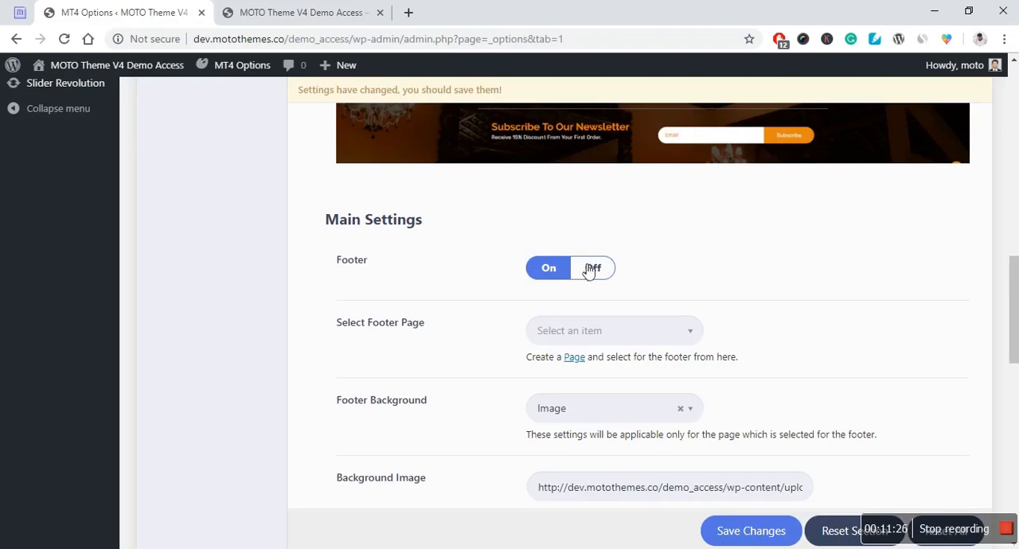
Step: Browse the pages offered under Select Footer Page without choosing one
scroll(478, 327, down, 1)
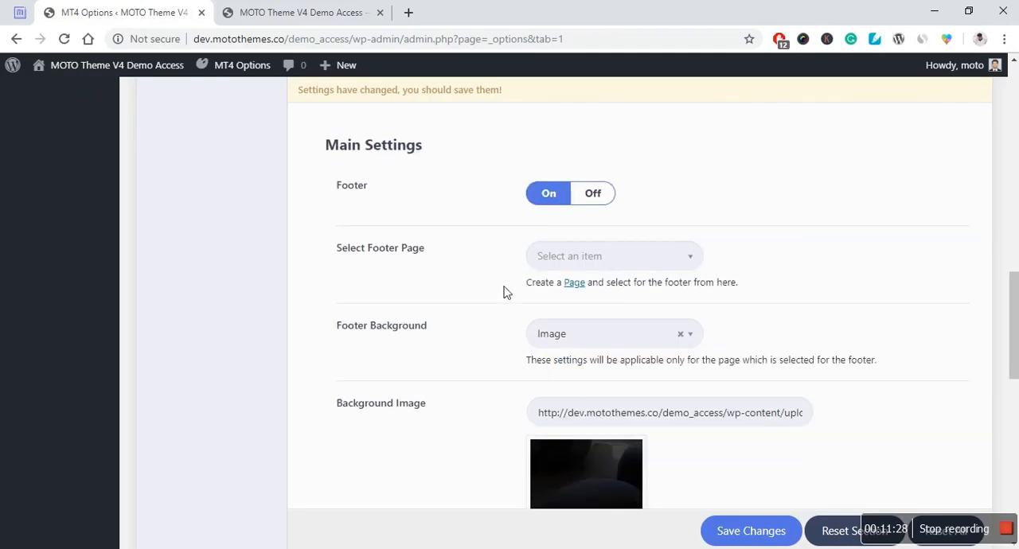
click(617, 261)
scroll(585, 398, down, 2)
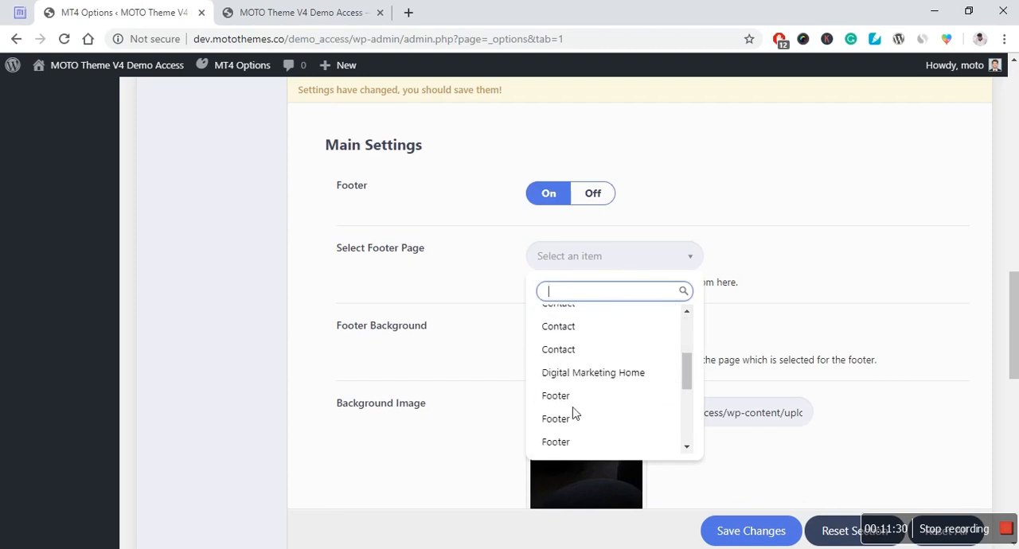
scroll(575, 413, down, 3)
click(691, 285)
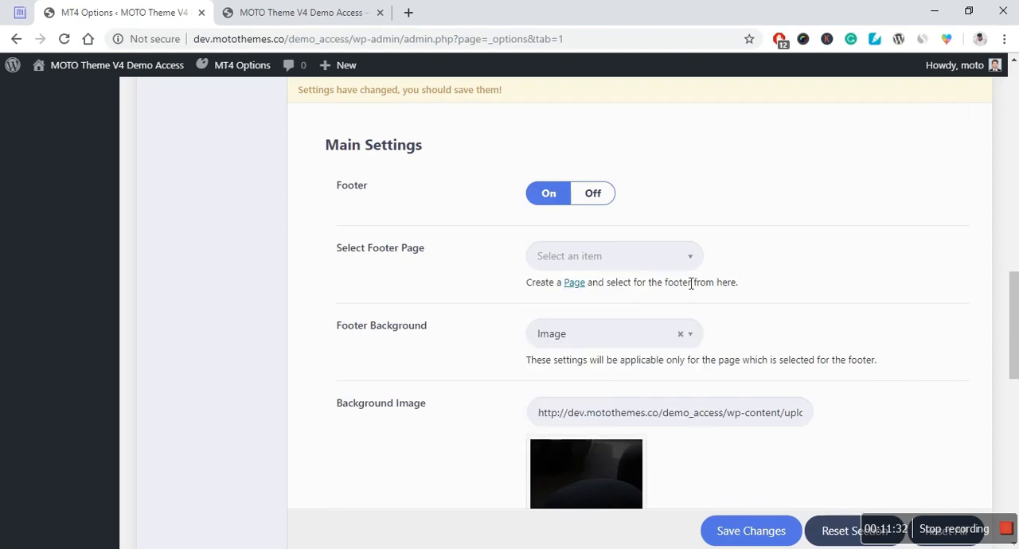
Step: Switch the Footer Background to Color to show its color options, and return it to Image
scroll(430, 387, down, 1)
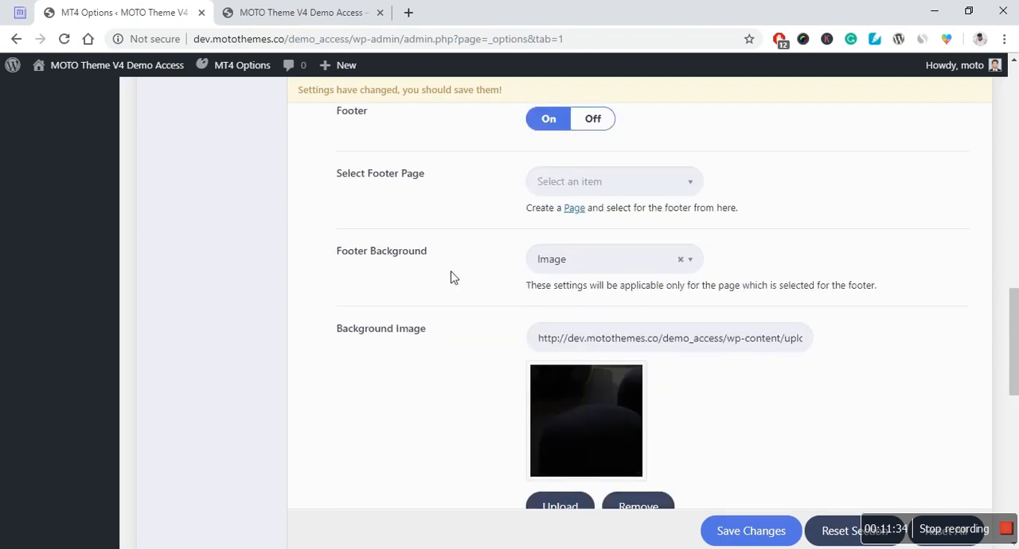
scroll(452, 359, down, 1)
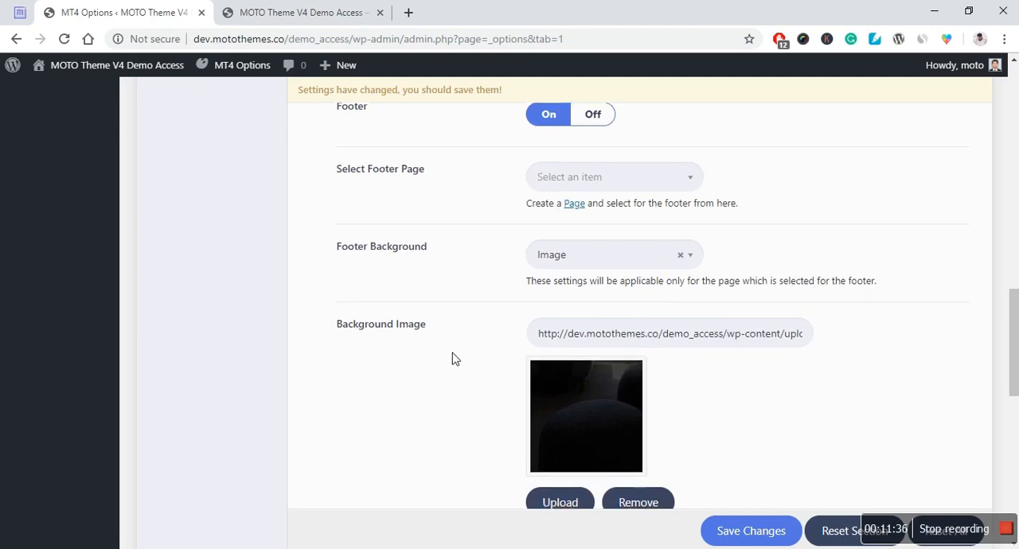
scroll(451, 359, down, 1)
click(621, 184)
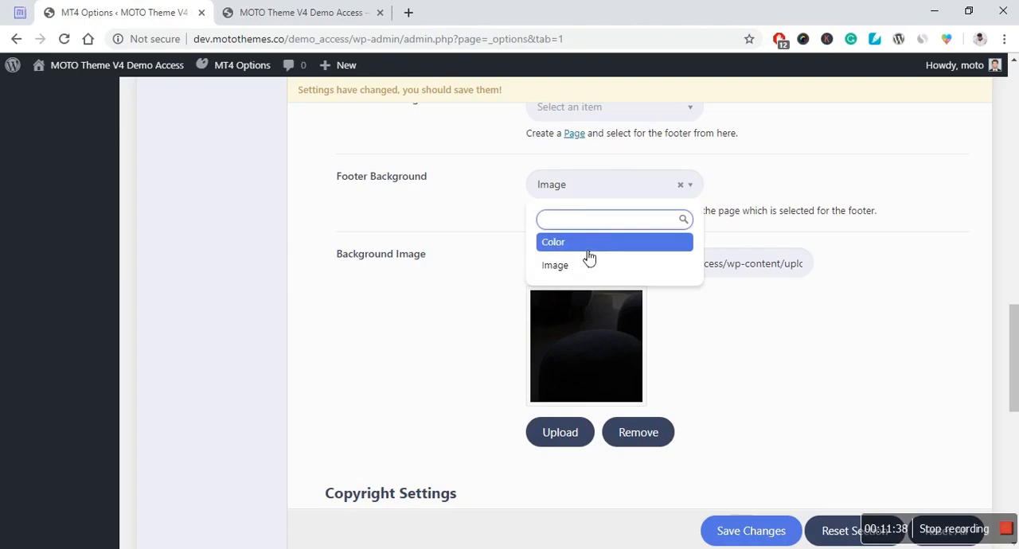
click(587, 242)
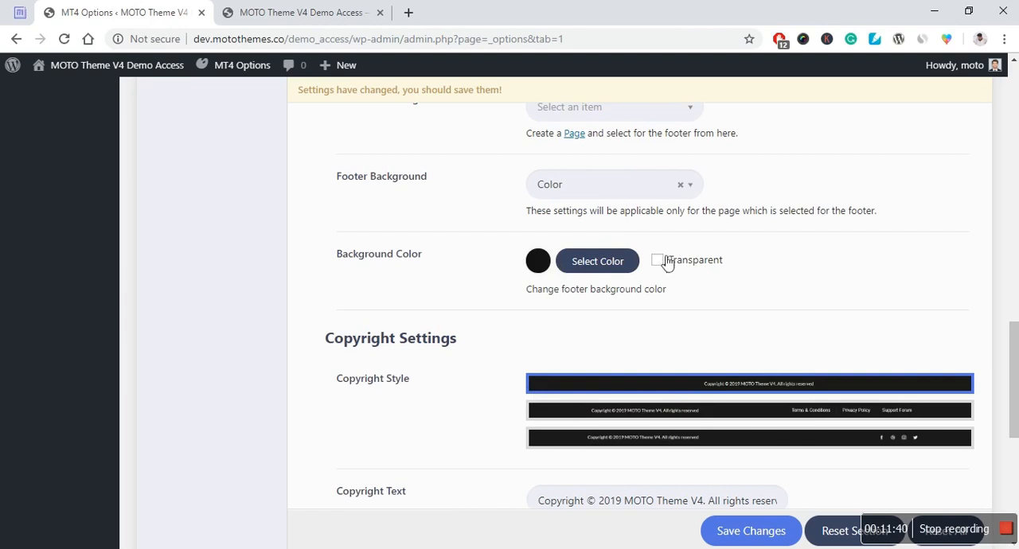
scroll(466, 309, down, 1)
scroll(467, 311, up, 1)
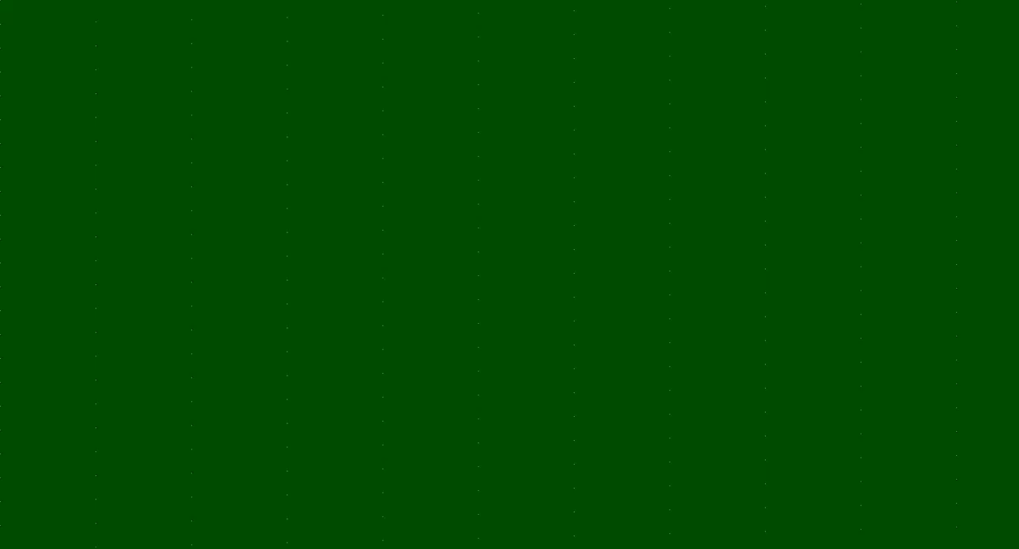
click(605, 185)
click(596, 266)
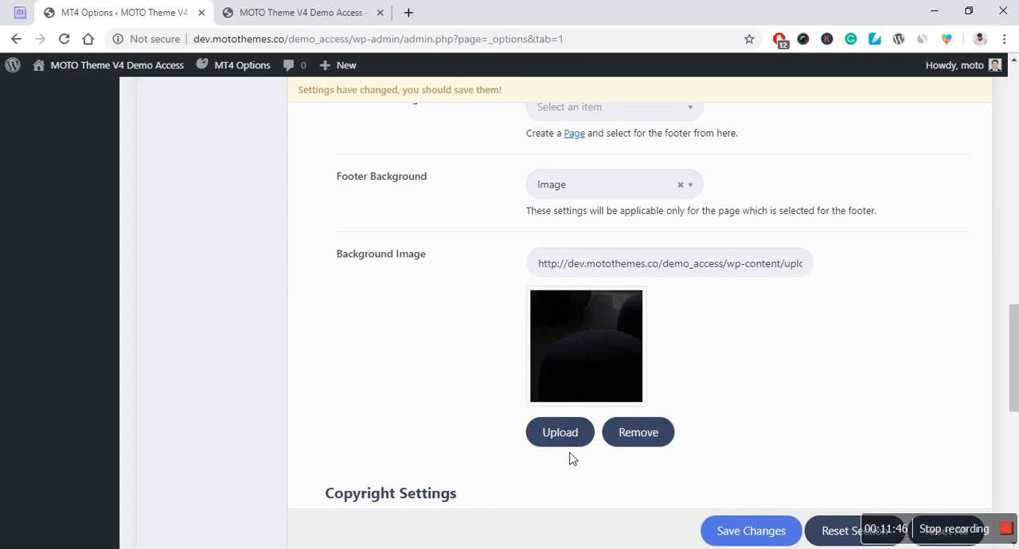
Step: Try the second and third Copyright Style options and return to the first one with centered text
scroll(415, 350, down, 2)
scroll(421, 354, down, 2)
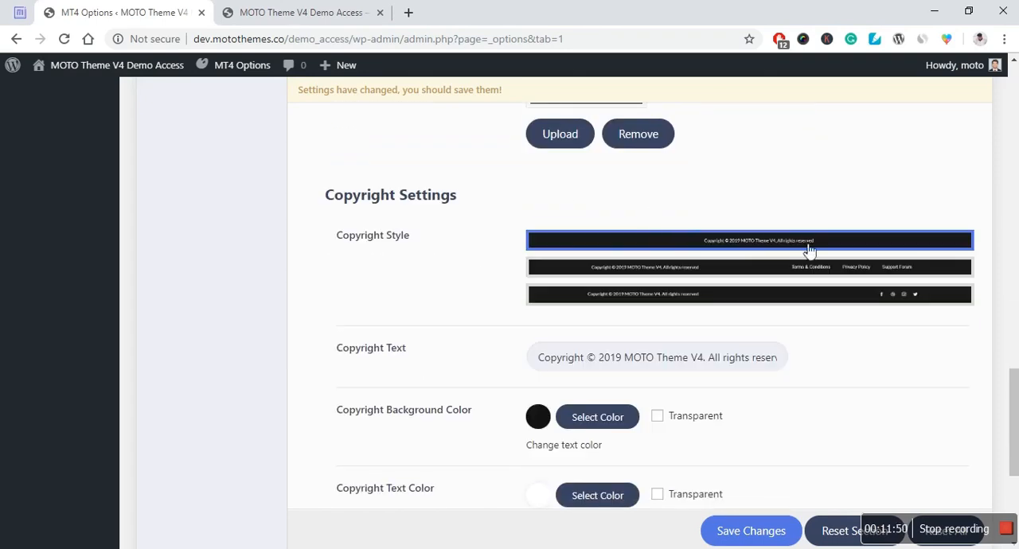
click(556, 271)
click(562, 296)
click(585, 241)
Step: Examine the Copyright Text field and the copyright background, text, link and link hover color settings
click(610, 362)
key(ctrl+a)
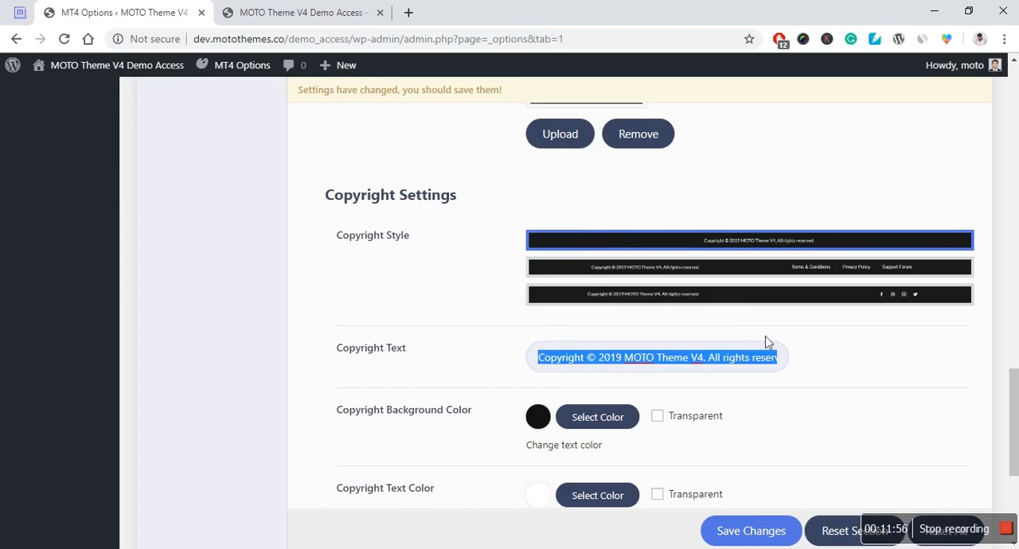
click(199, 384)
scroll(199, 383, down, 2)
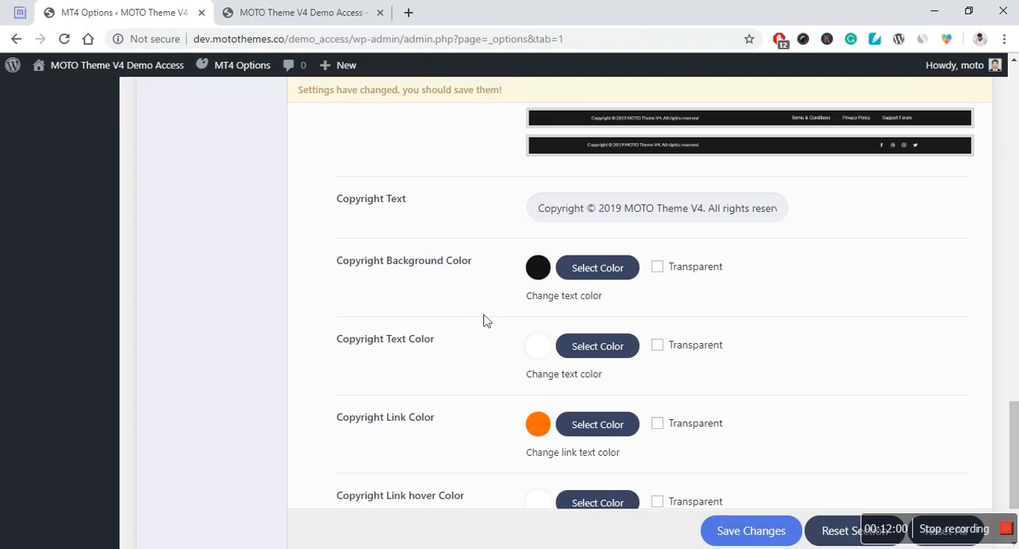
scroll(332, 366, down, 2)
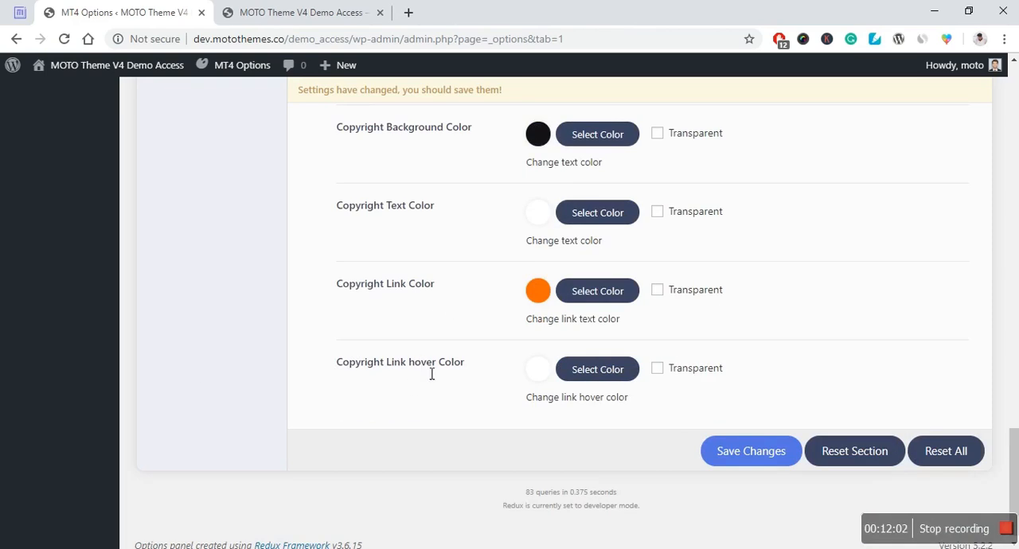
scroll(412, 434, up, 10)
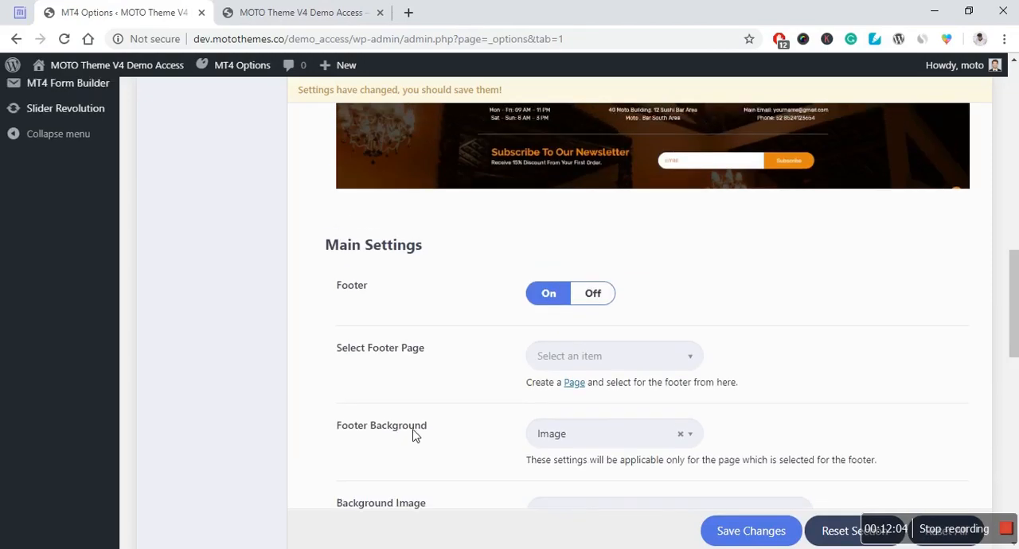
scroll(412, 435, up, 4)
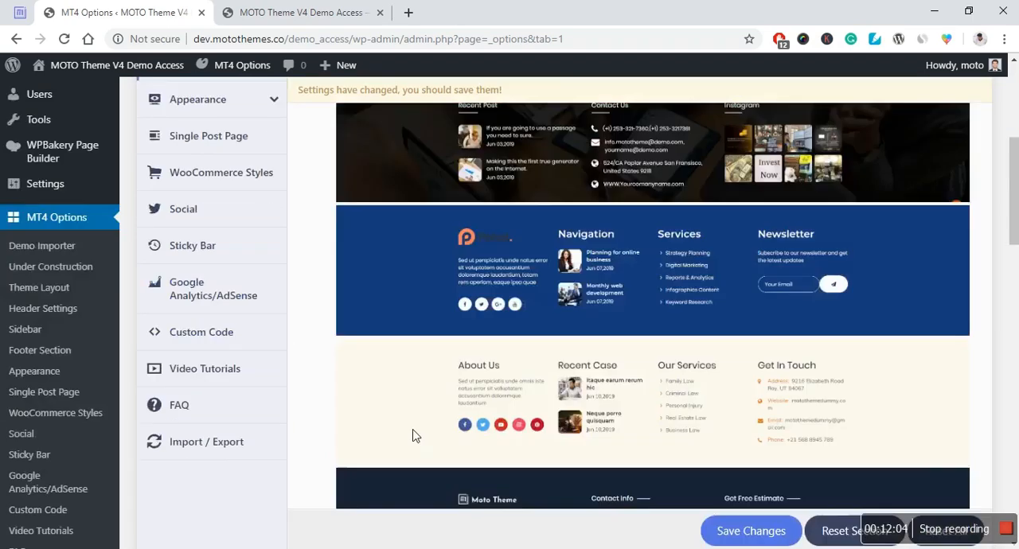
Step: In the Appearance general settings, set the button's hover Color Style to Gradient
click(226, 326)
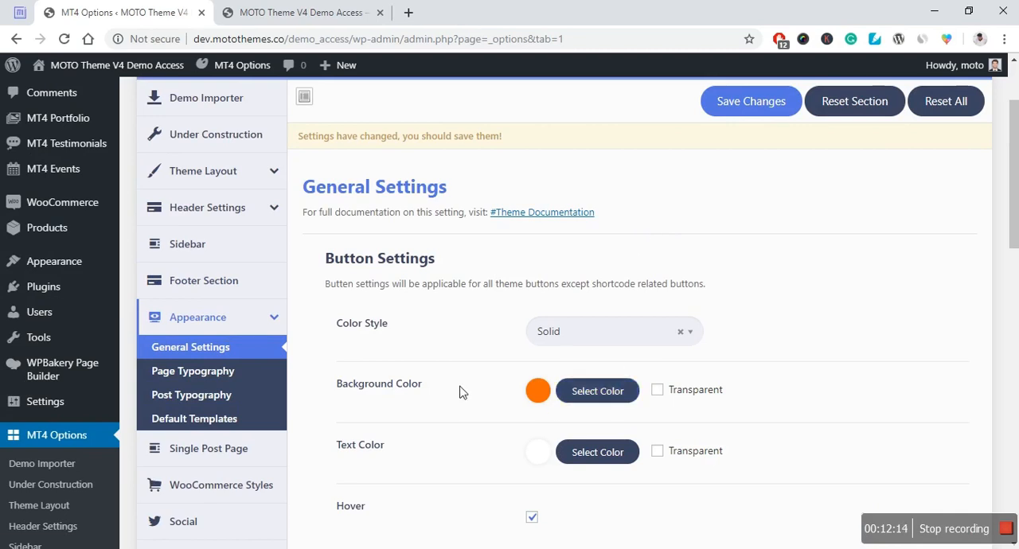
scroll(461, 392, down, 1)
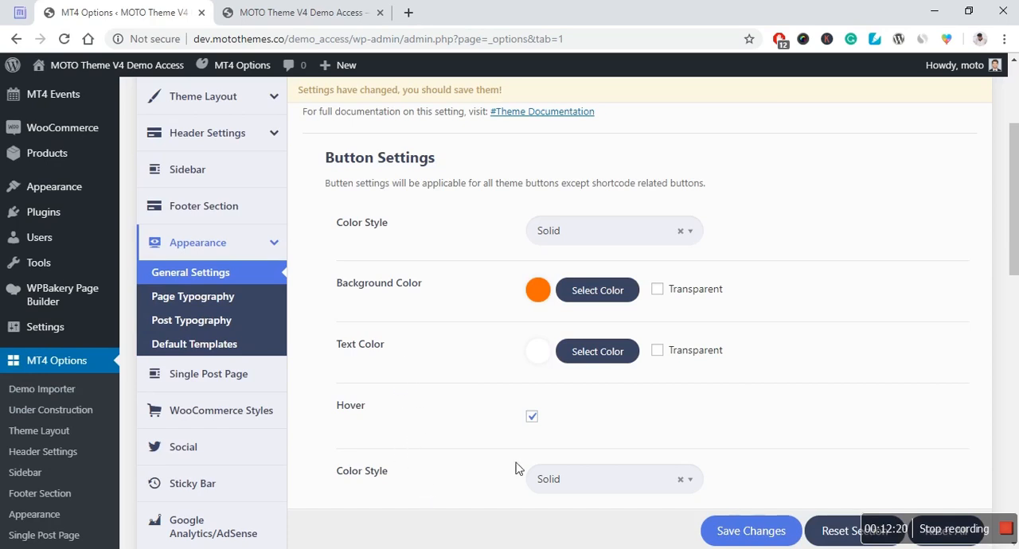
click(596, 485)
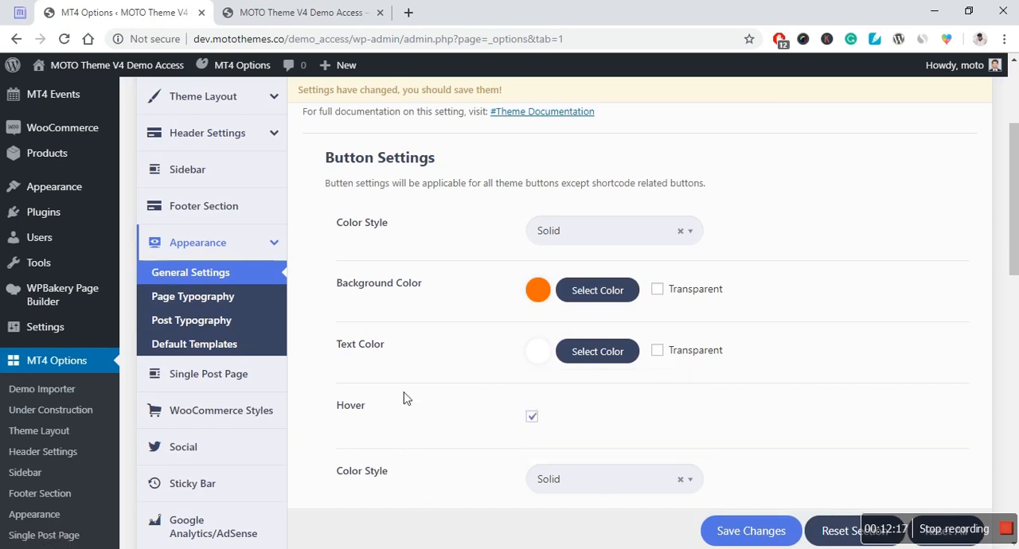
click(595, 478)
click(596, 451)
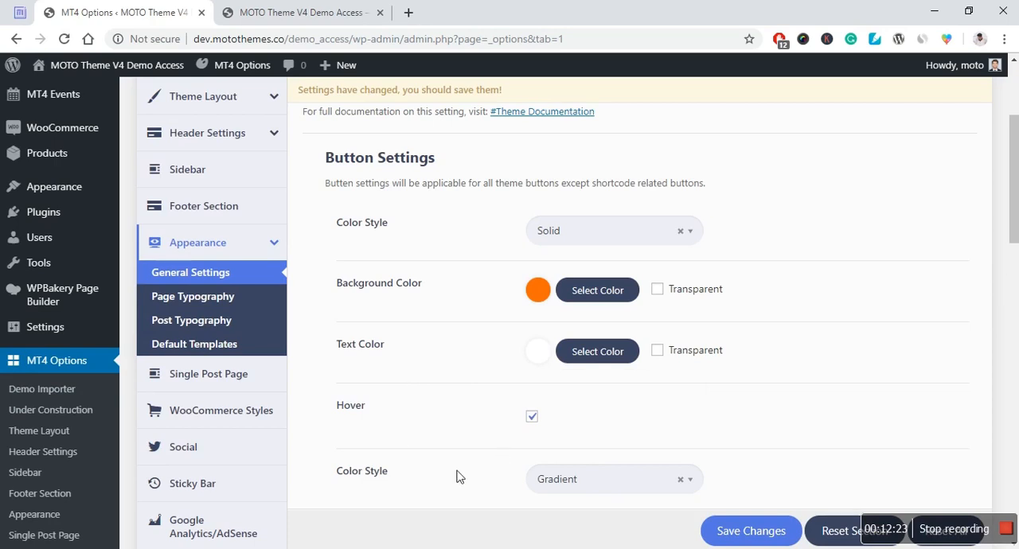
scroll(455, 473, up, 1)
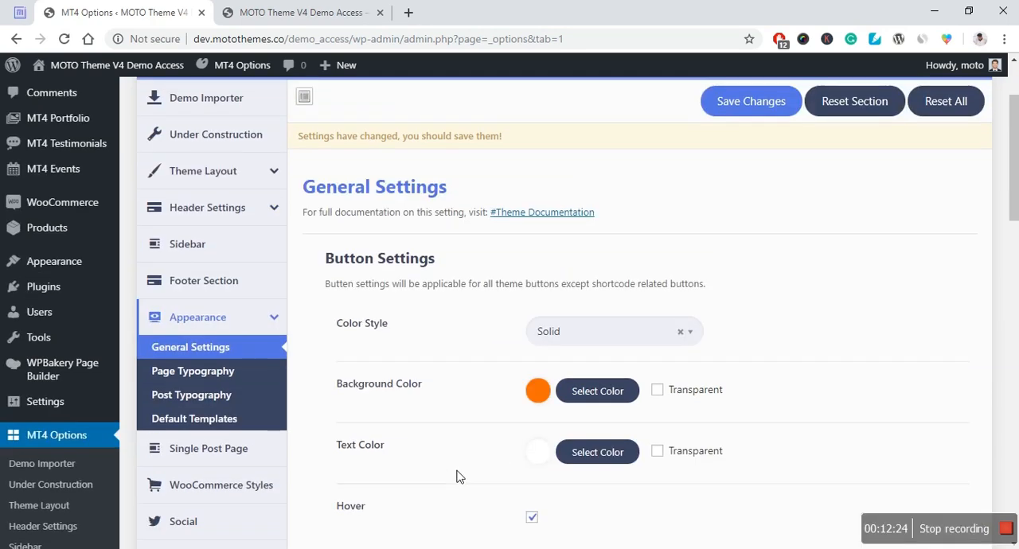
scroll(476, 297, down, 1)
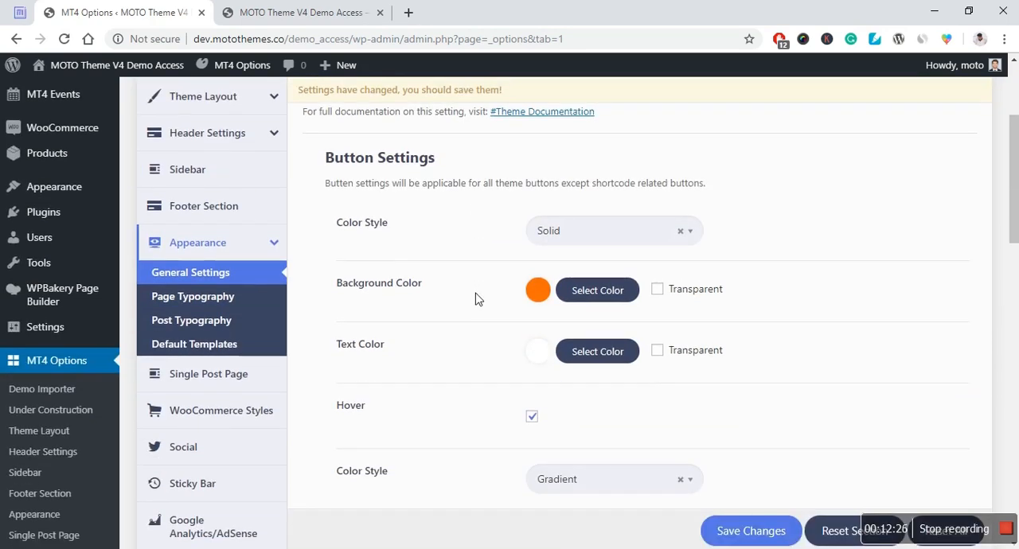
Step: Make the Page Loader's Loader Background Color transparent
scroll(476, 297, down, 5)
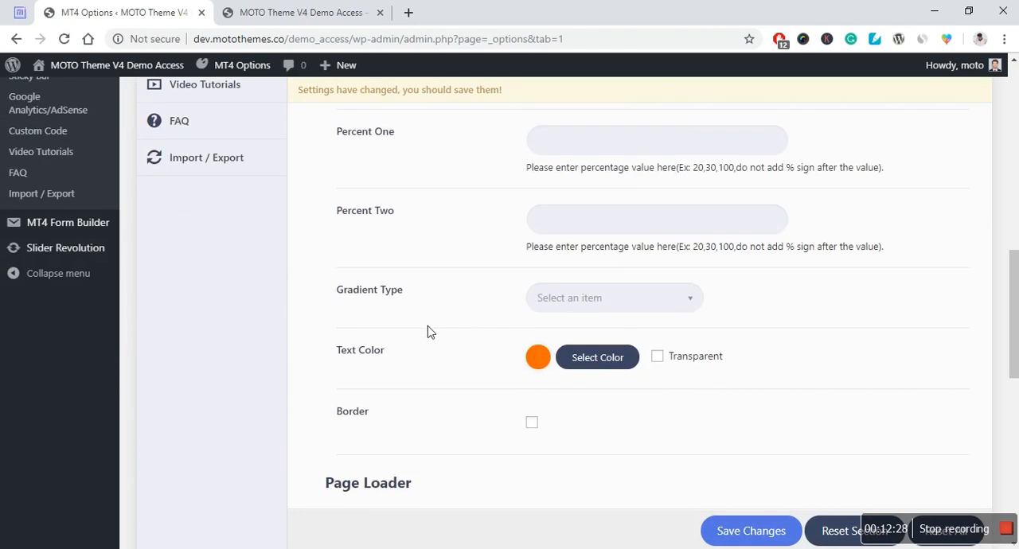
scroll(414, 334, down, 2)
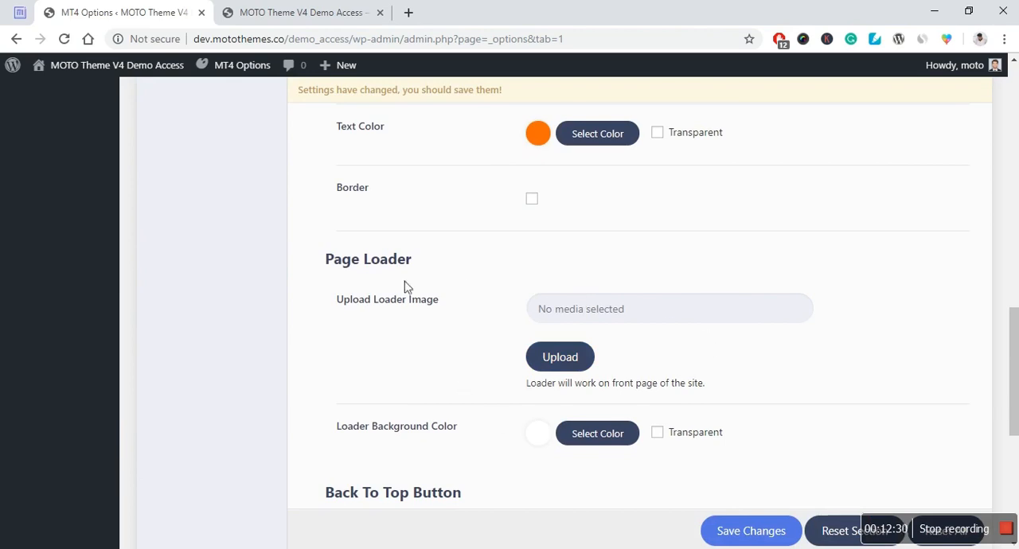
scroll(625, 374, down, 1)
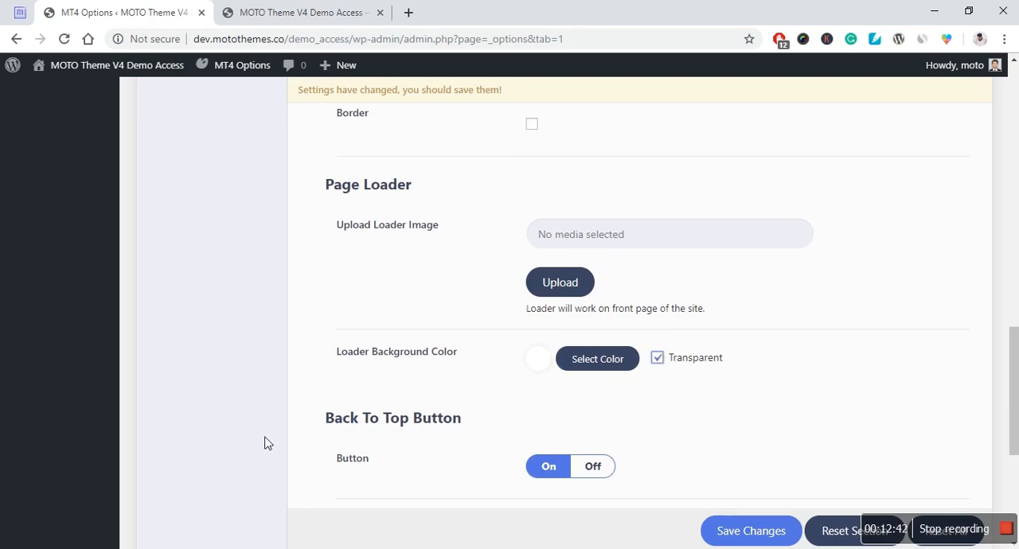
scroll(271, 441, down, 1)
scroll(294, 436, down, 2)
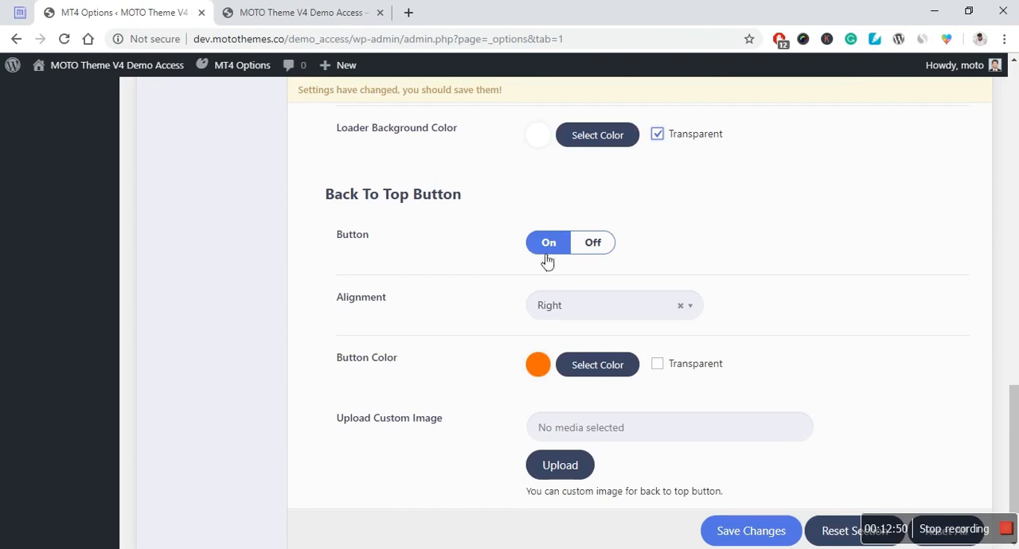
Step: Turn the Back To Top Button off and on again, and browse its alignment choices without picking one
click(576, 248)
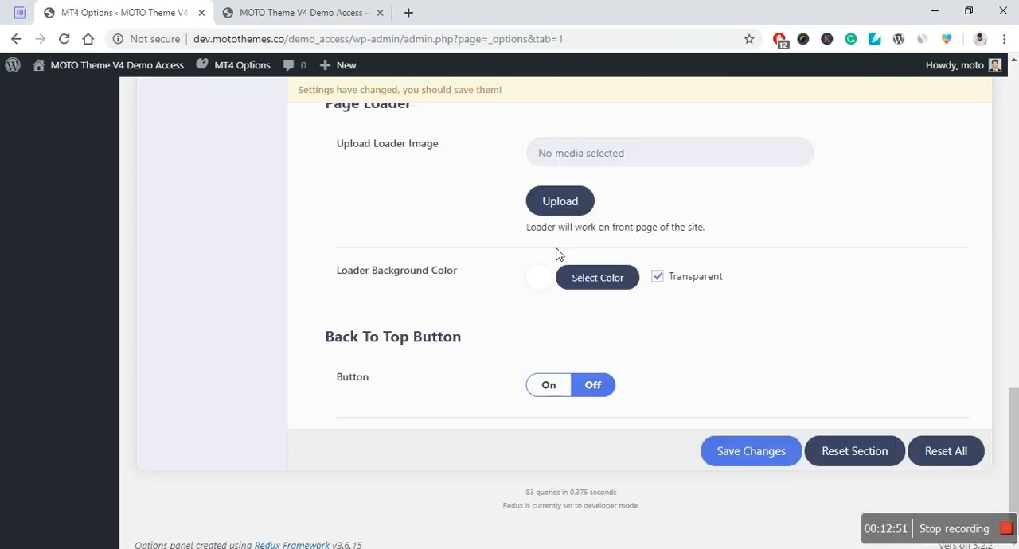
click(548, 384)
scroll(402, 328, down, 3)
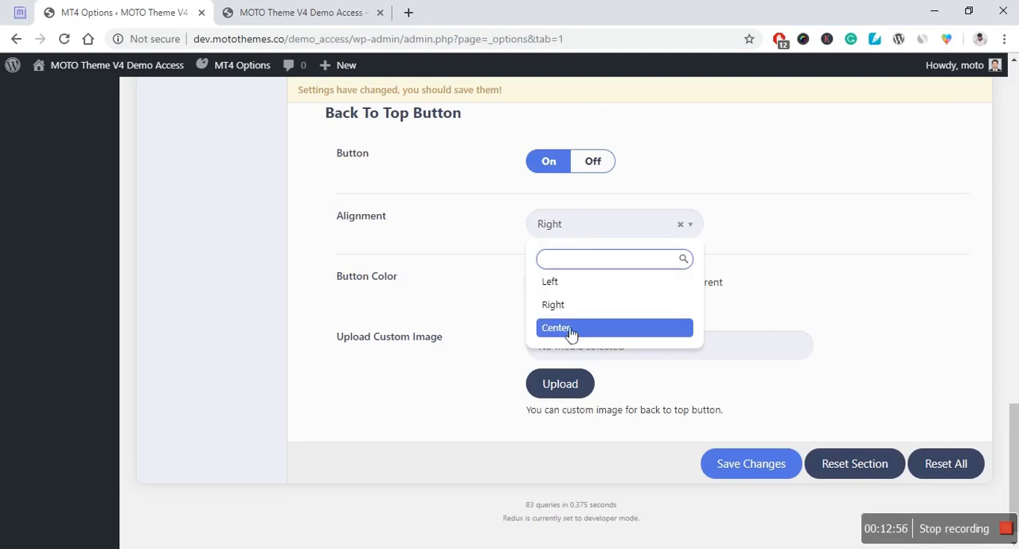
click(446, 229)
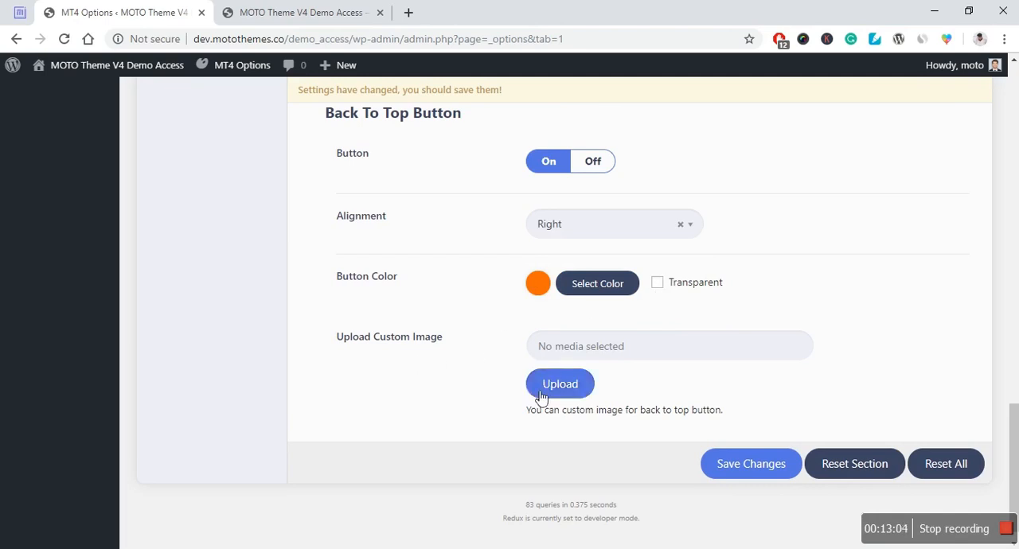
Step: Open the Page Typography settings and examine the body background, body font and heading font options
scroll(473, 368, up, 15)
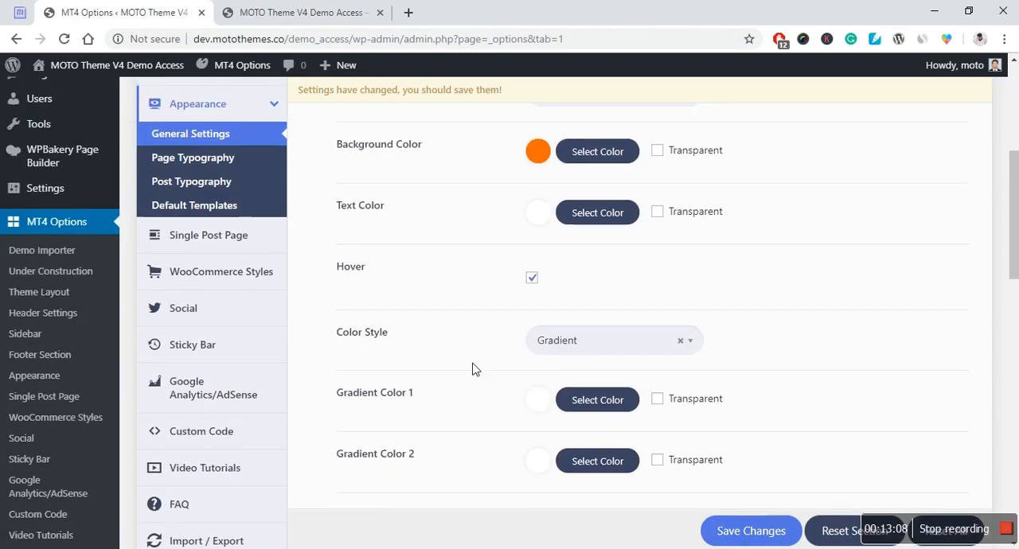
scroll(473, 368, up, 2)
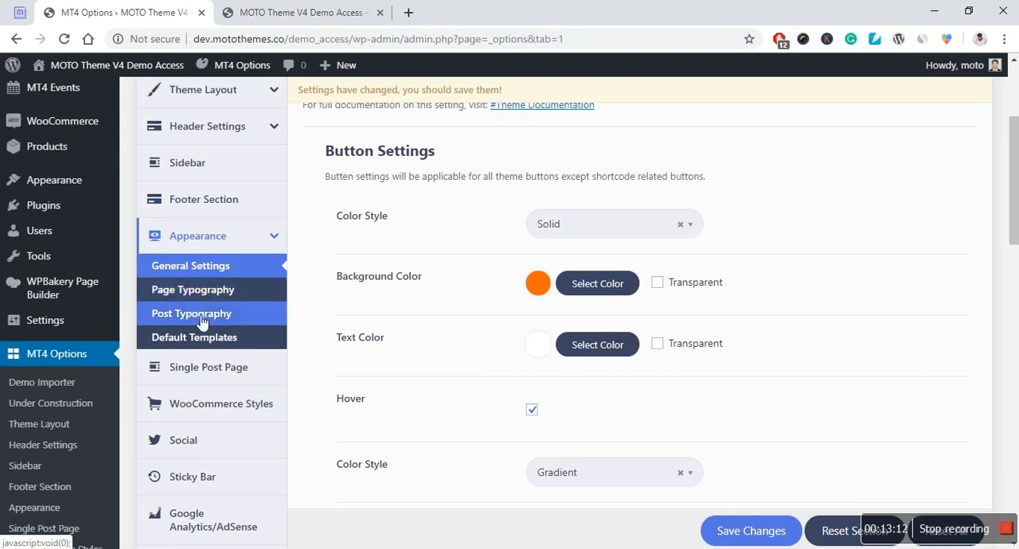
click(194, 295)
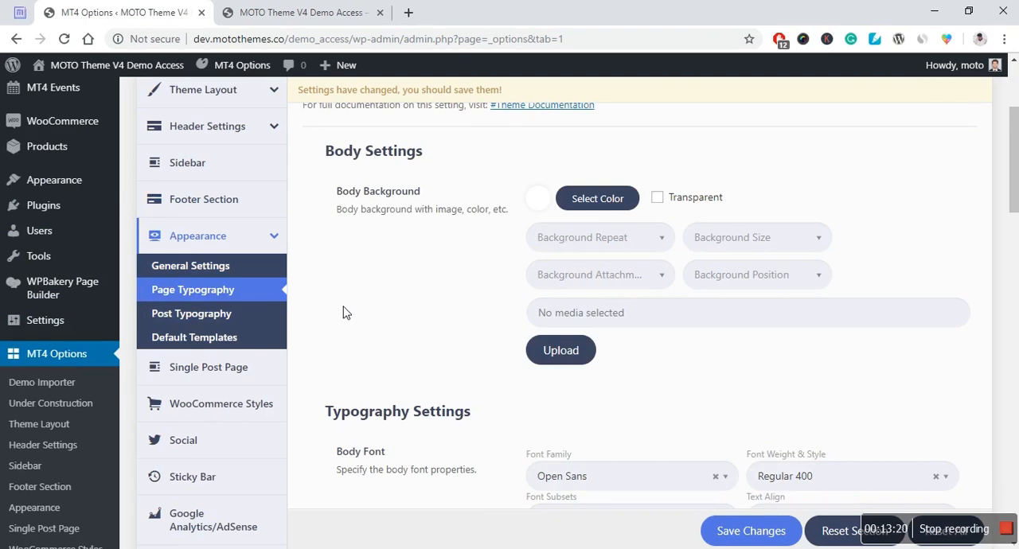
scroll(380, 289, down, 8)
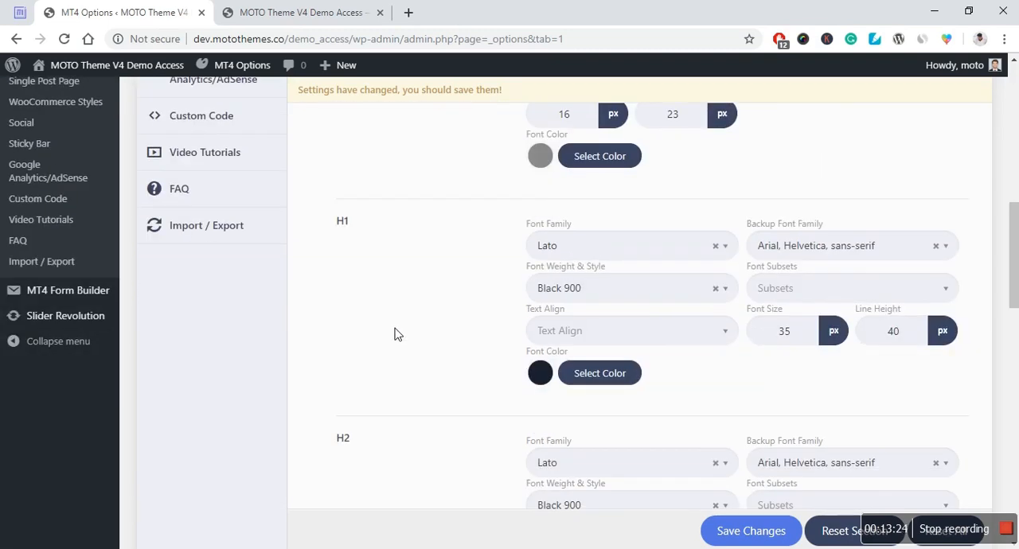
scroll(398, 318, down, 6)
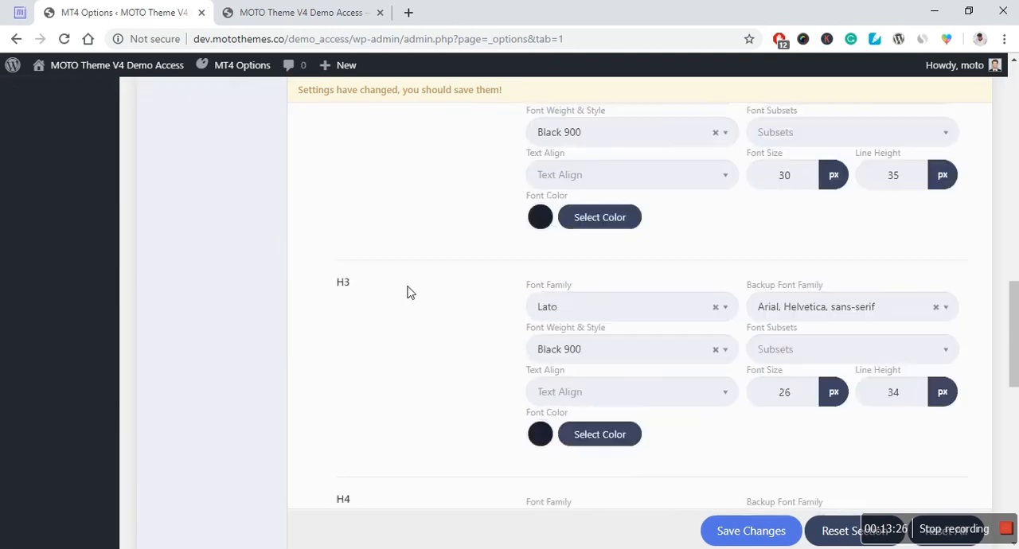
scroll(459, 285, up, 3)
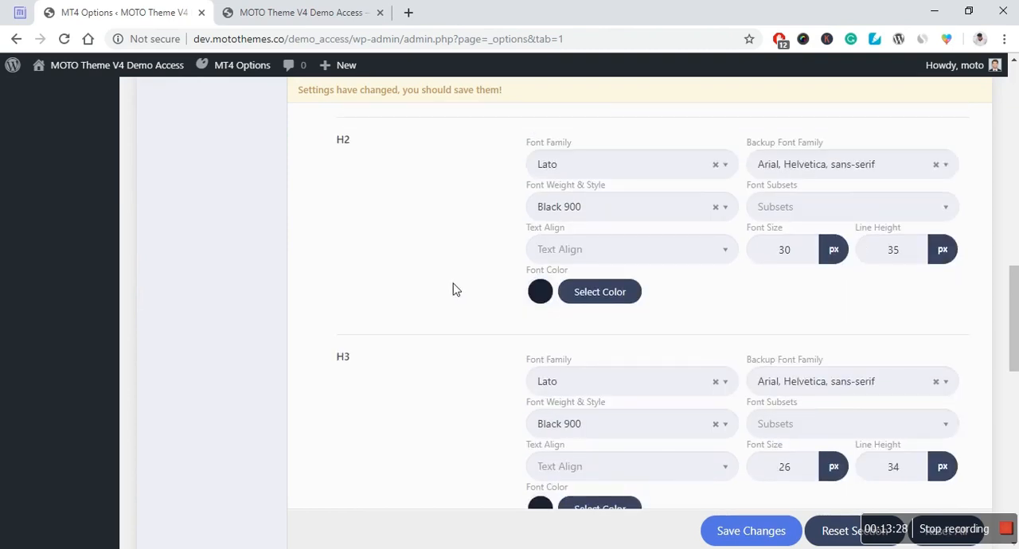
scroll(454, 289, up, 5)
Step: Browse the font family and text alignment choices for the H1 heading without changing them
click(687, 327)
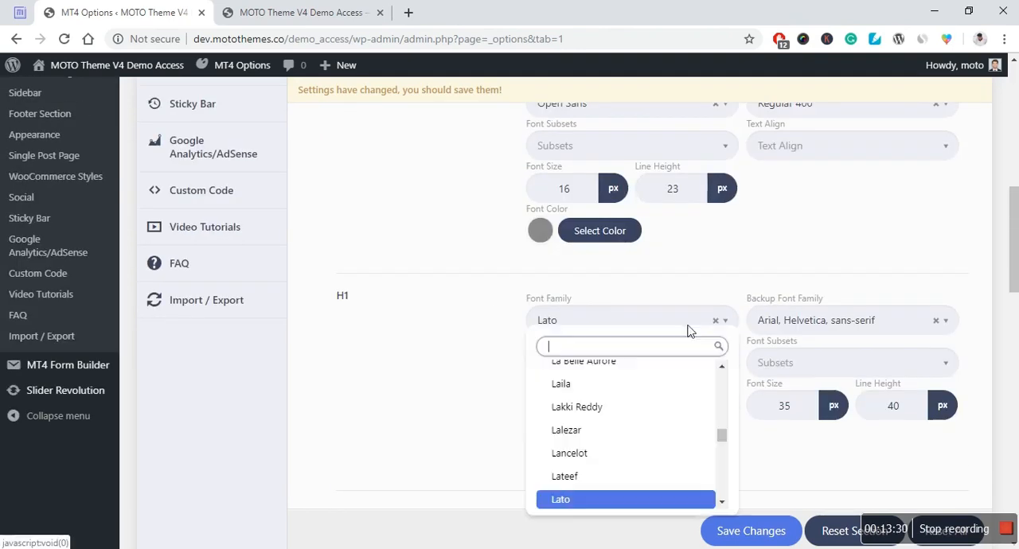
scroll(613, 432, down, 3)
scroll(613, 434, down, 5)
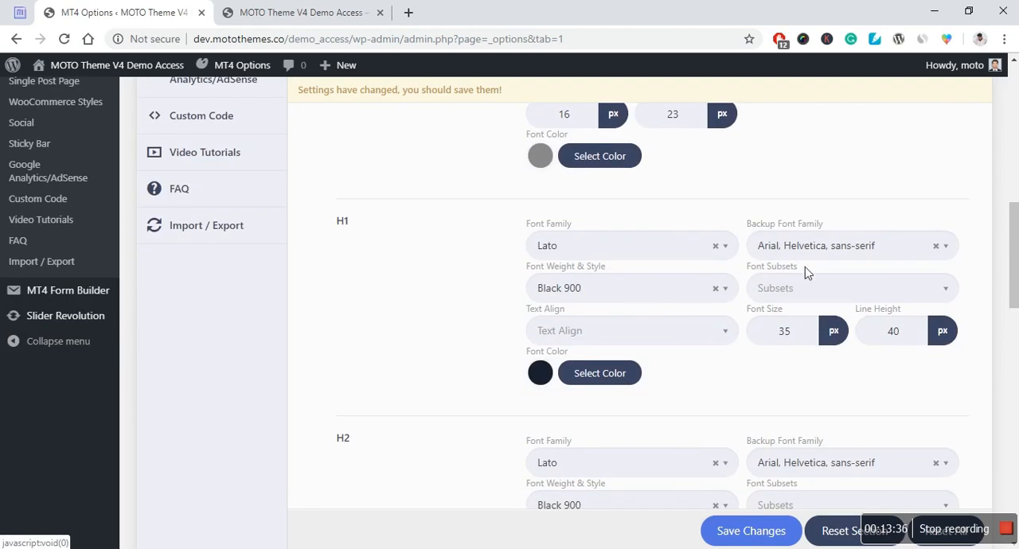
click(571, 341)
click(434, 345)
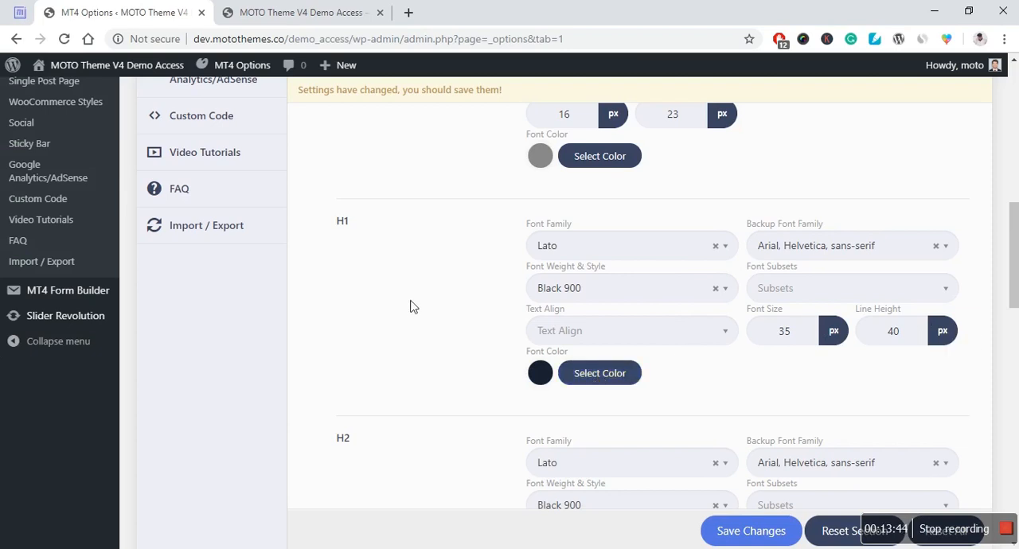
scroll(411, 306, down, 9)
scroll(412, 298, up, 6)
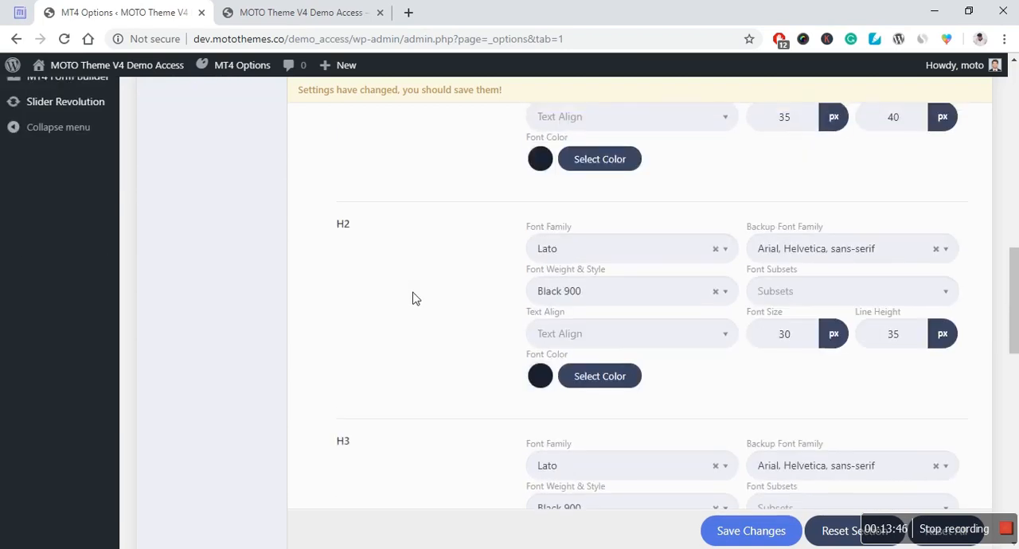
scroll(412, 298, up, 5)
scroll(412, 299, up, 3)
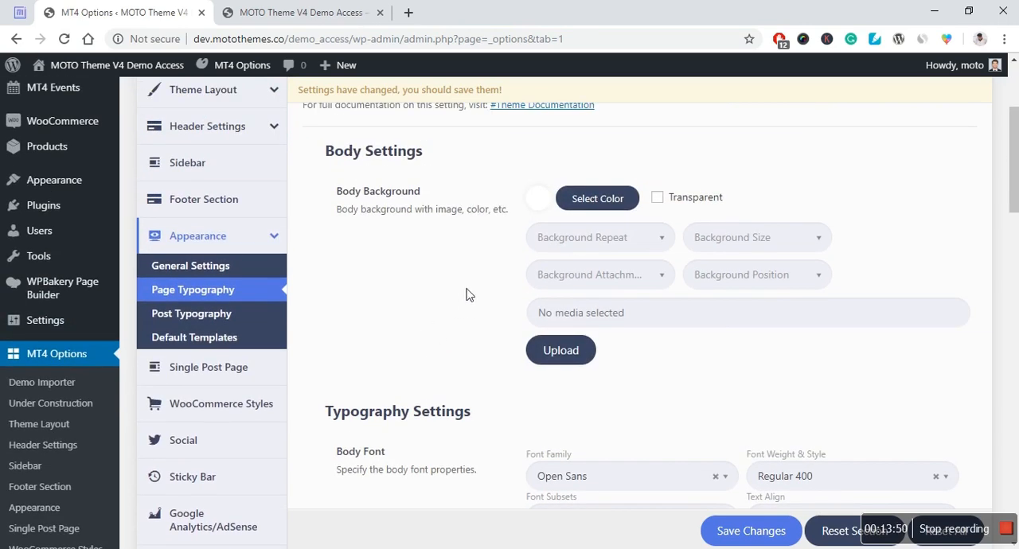
Step: Open the Post Typography settings and browse the Body Font's font family list without choosing a font
click(180, 326)
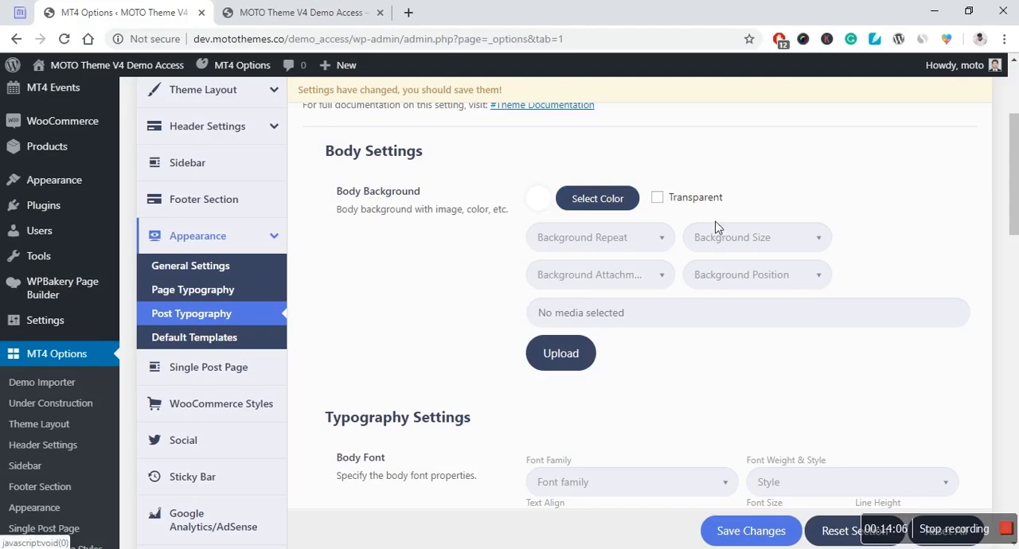
scroll(391, 284, down, 1)
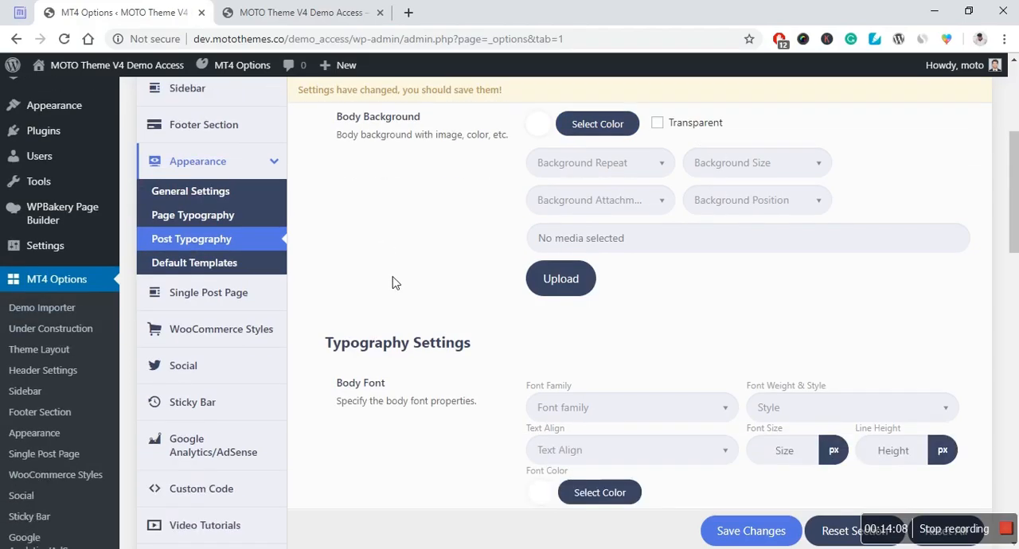
scroll(391, 283, down, 2)
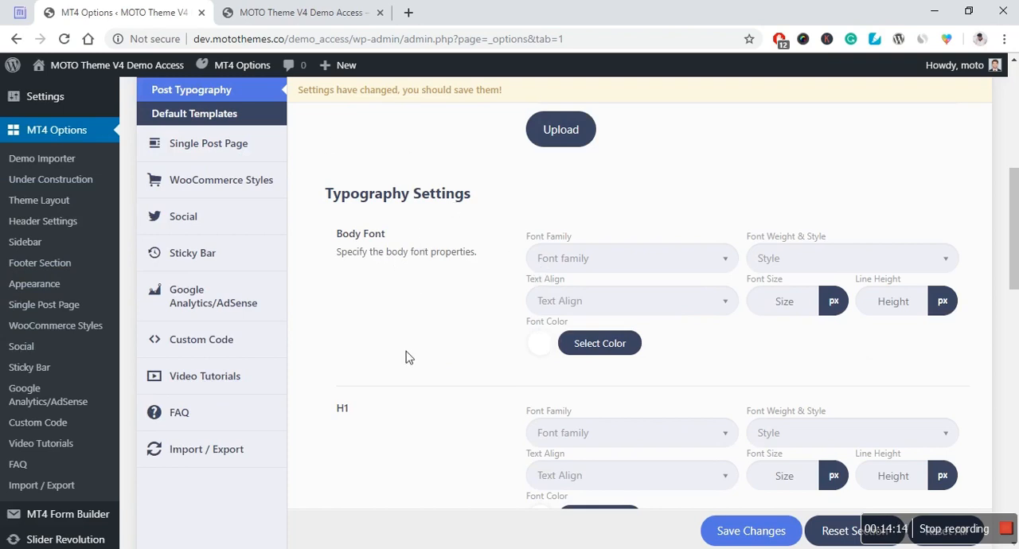
scroll(358, 319, up, 2)
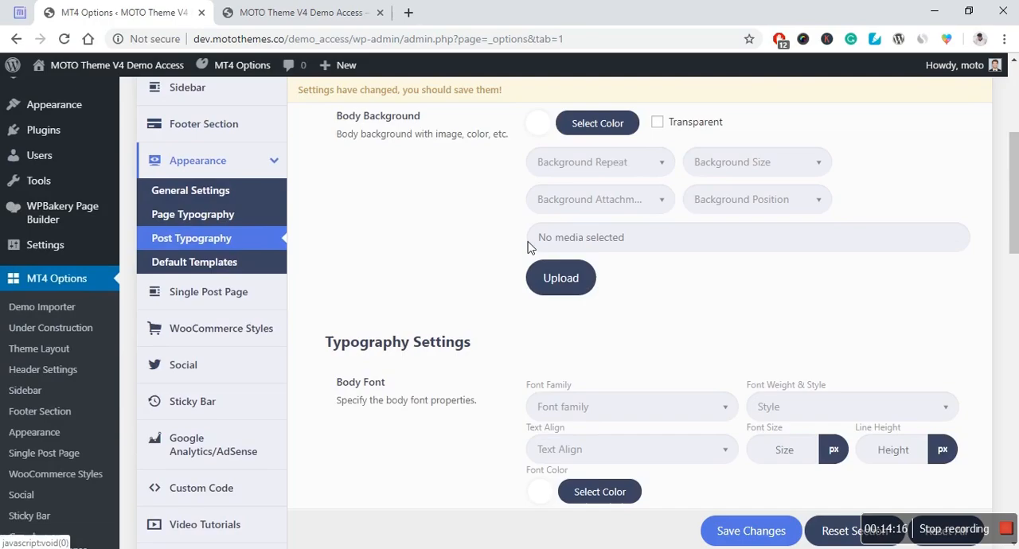
scroll(518, 241, down, 2)
click(582, 259)
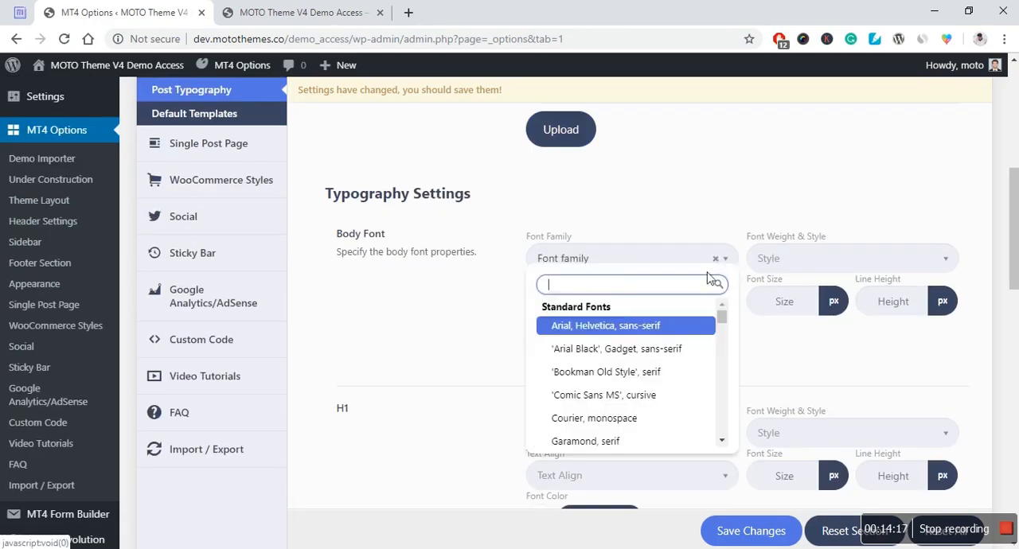
click(470, 401)
Step: Examine the H1 to H6 font settings for posts
scroll(469, 401, down, 2)
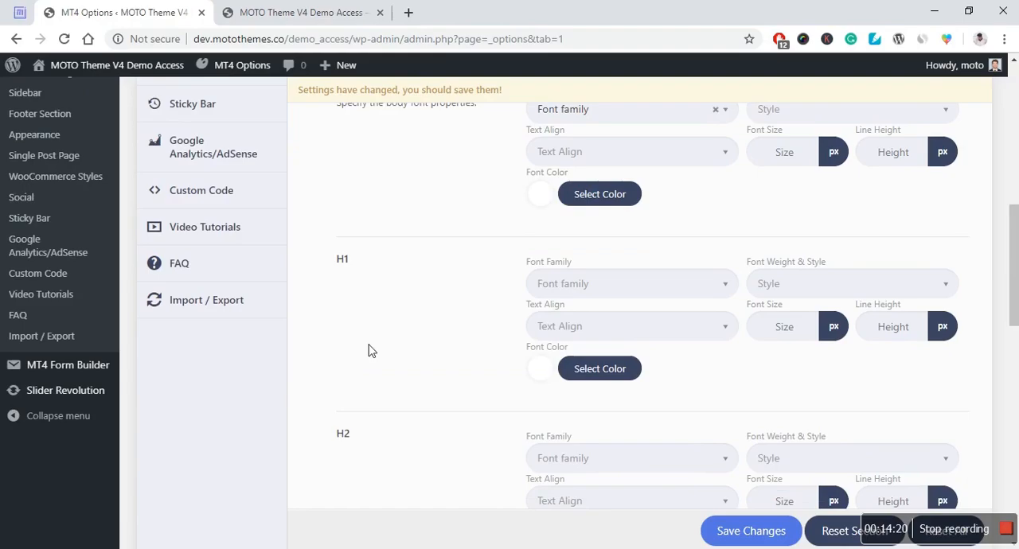
scroll(412, 301, down, 1)
scroll(438, 277, down, 9)
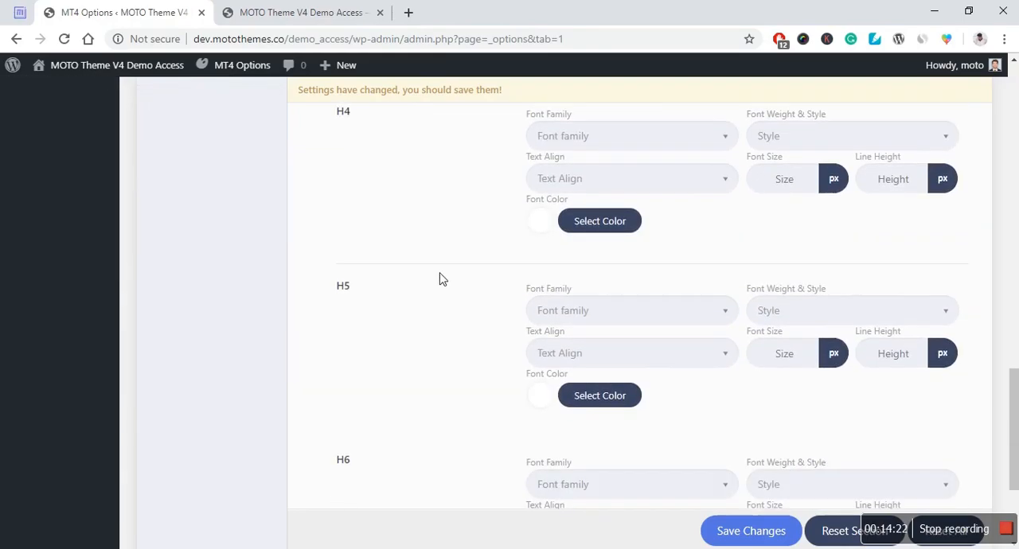
scroll(437, 276, up, 9)
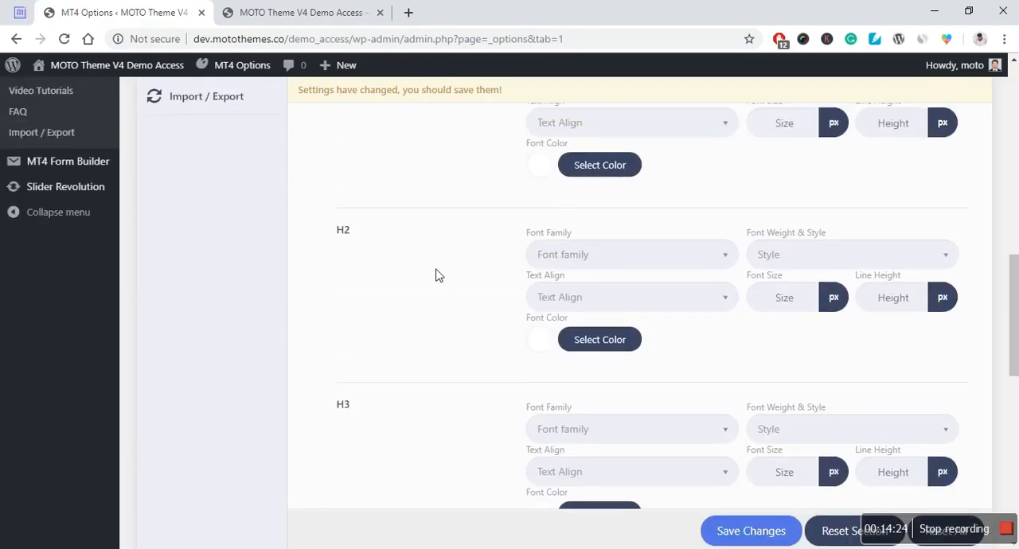
scroll(436, 275, up, 4)
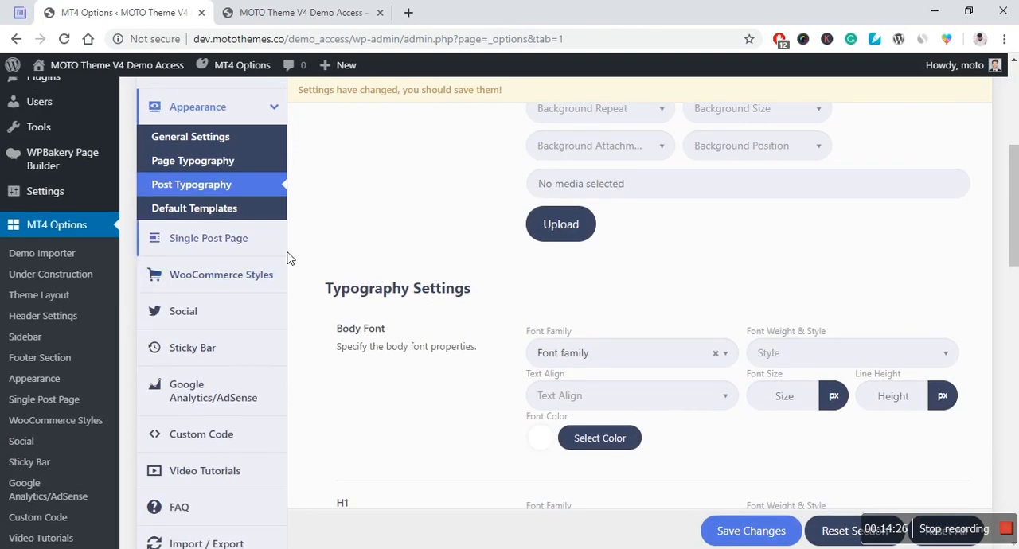
Step: Open the Default Templates settings and browse the Default Templates Style choices without changing them
click(215, 287)
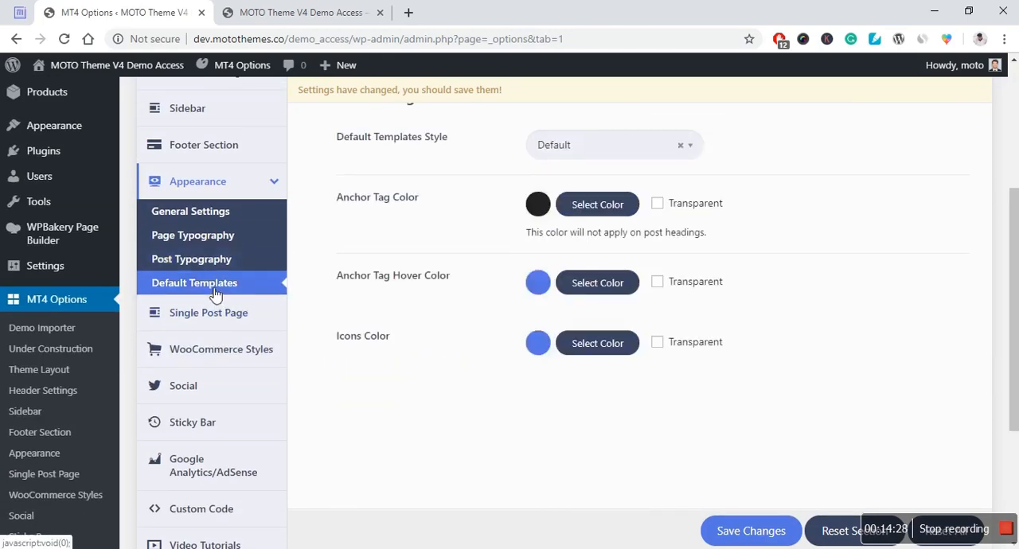
scroll(318, 351, up, 2)
scroll(418, 338, down, 2)
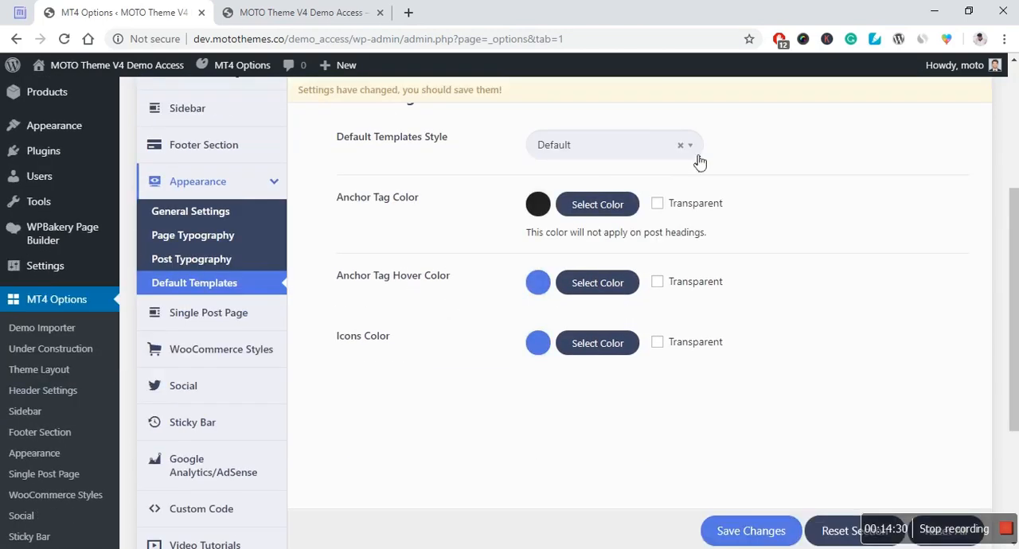
scroll(583, 165, up, 2)
click(635, 244)
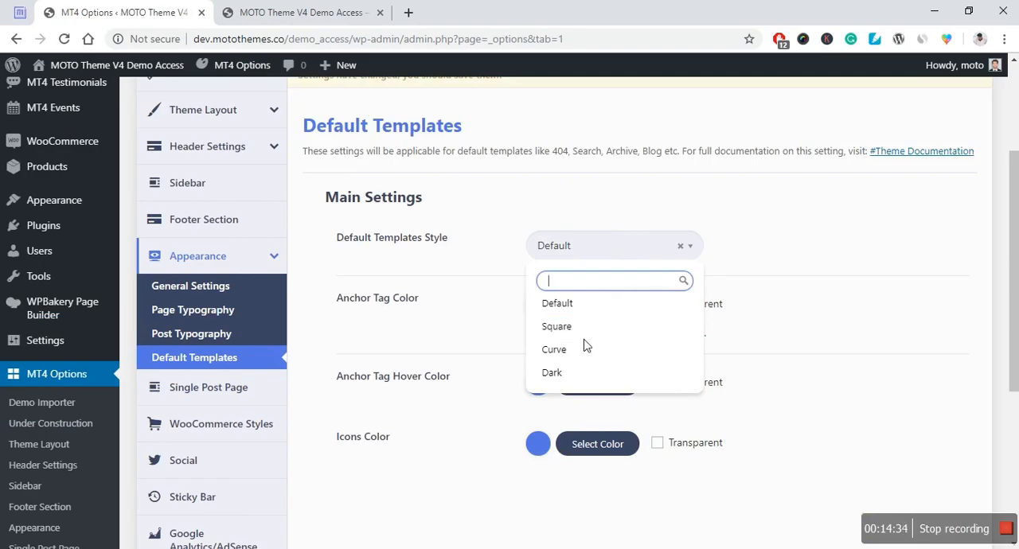
scroll(575, 357, down, 2)
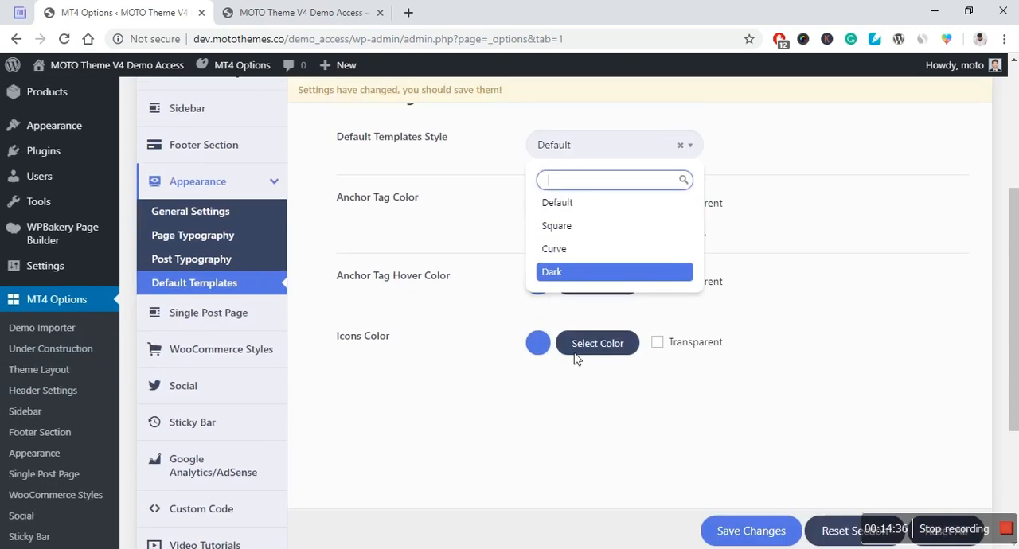
scroll(776, 273, up, 2)
click(776, 273)
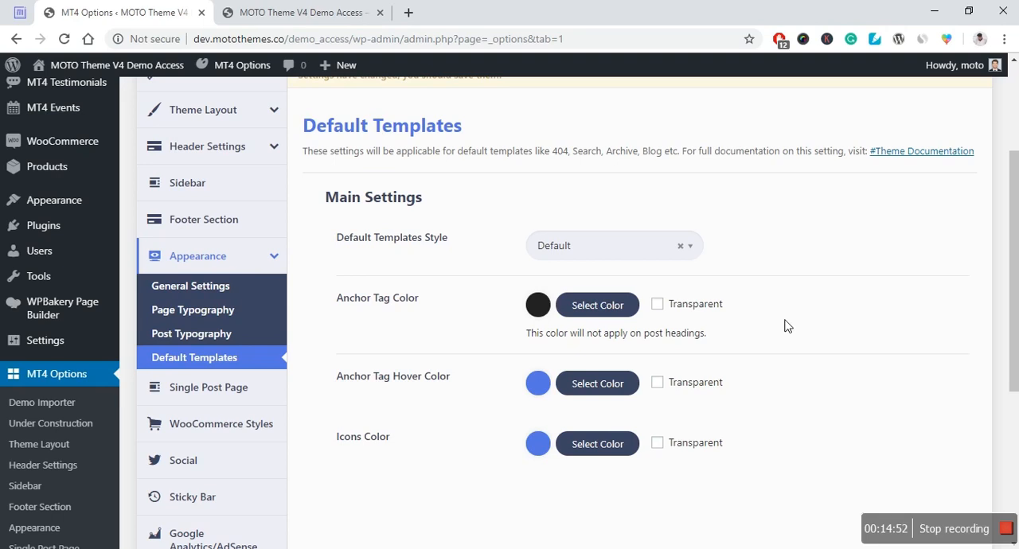
Step: Open the Single Post Page settings and examine the style, post detail and social share options
scroll(380, 450, down, 1)
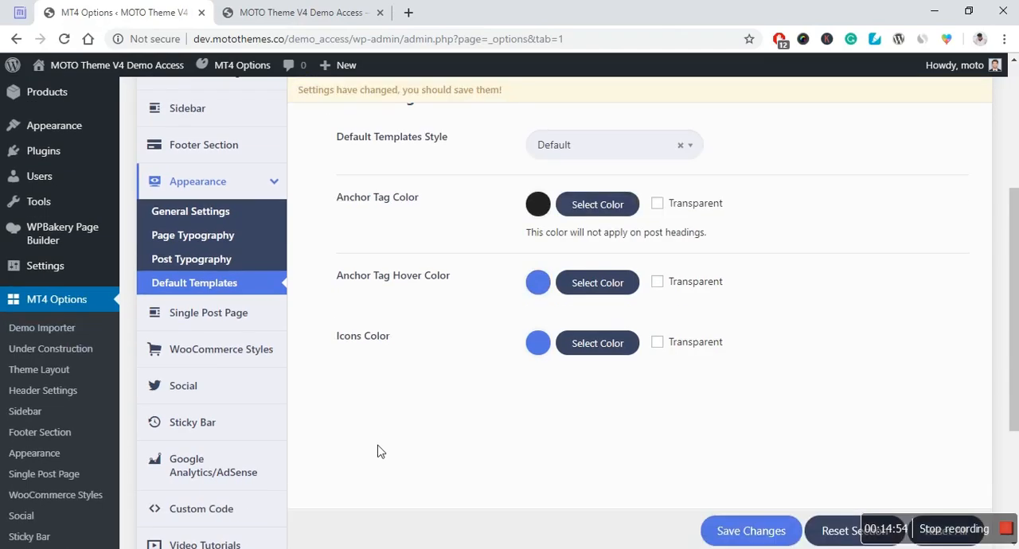
click(228, 321)
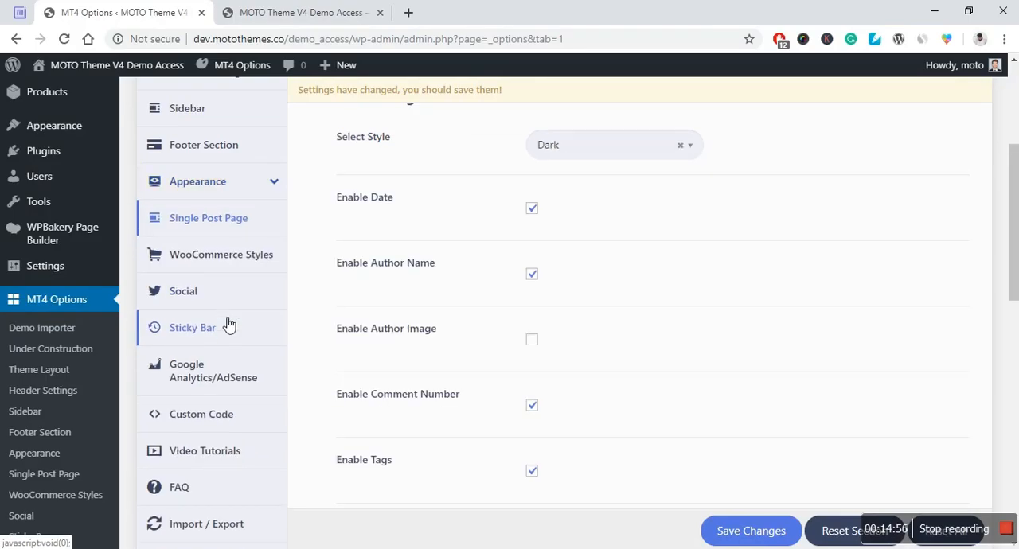
scroll(629, 259, up, 2)
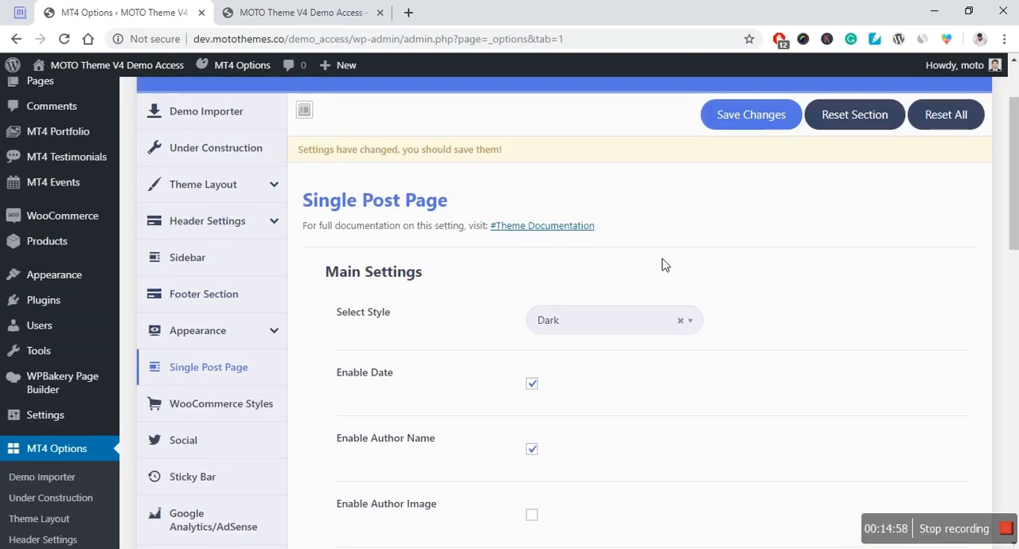
scroll(661, 251, down, 1)
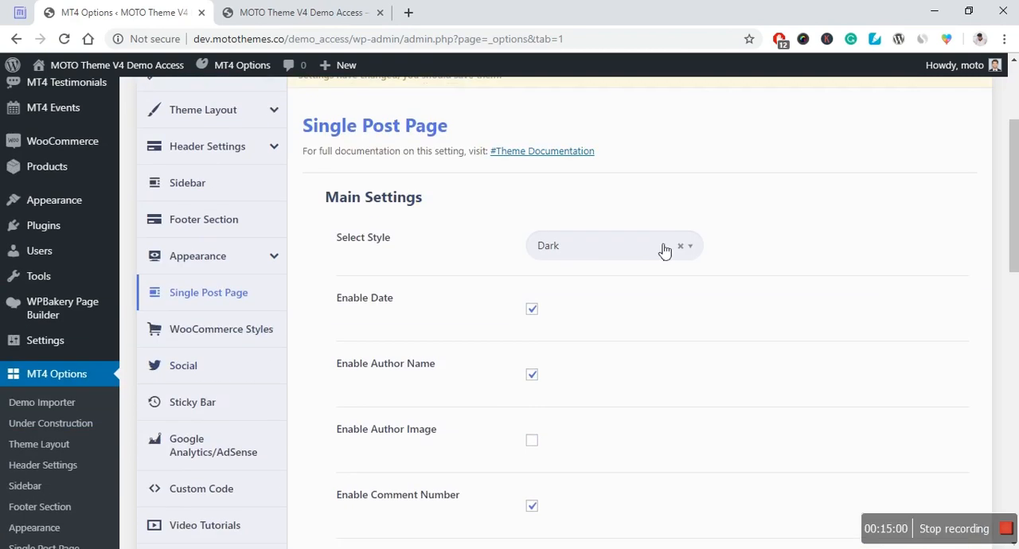
scroll(440, 335, down, 1)
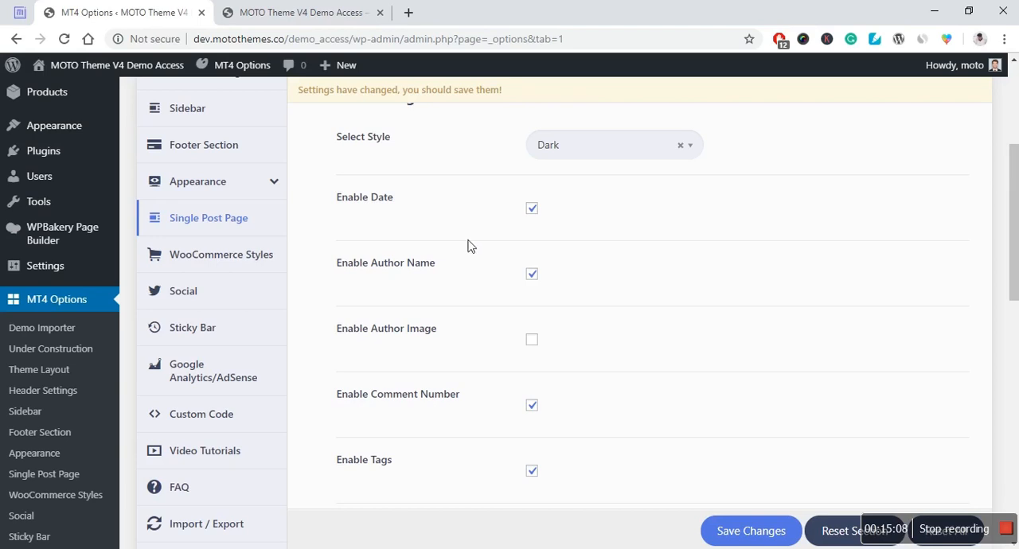
scroll(480, 303, down, 1)
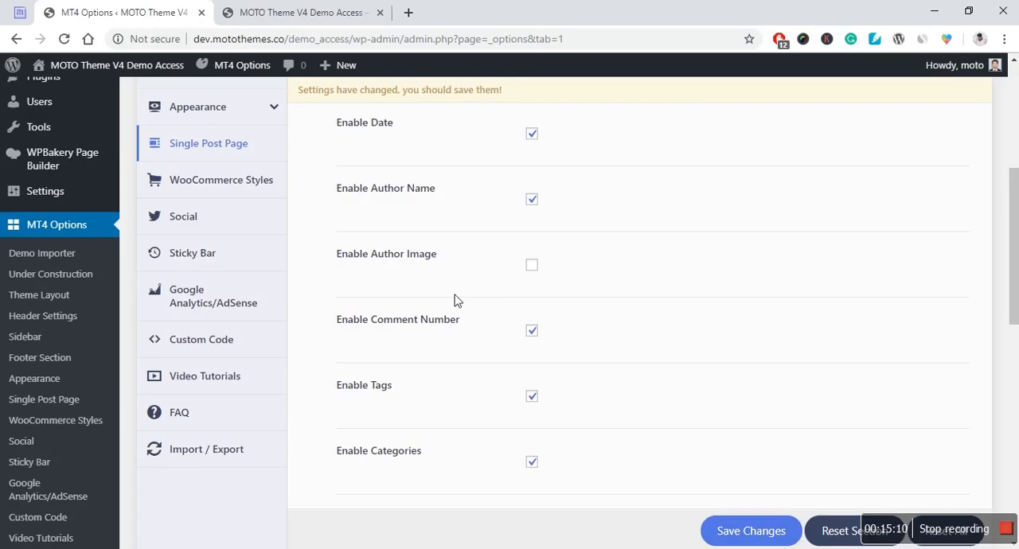
scroll(446, 279, down, 1)
scroll(469, 275, down, 1)
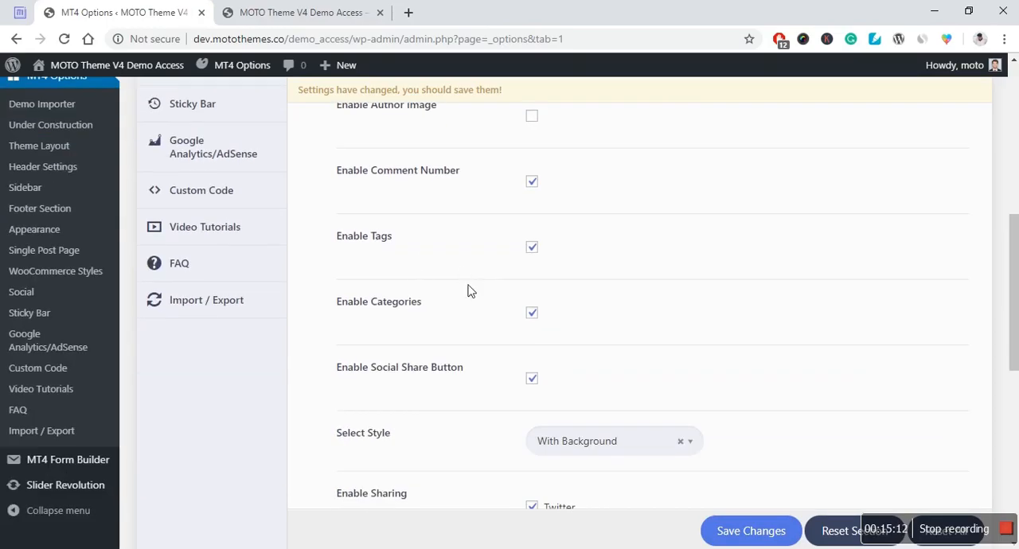
scroll(432, 401, down, 1)
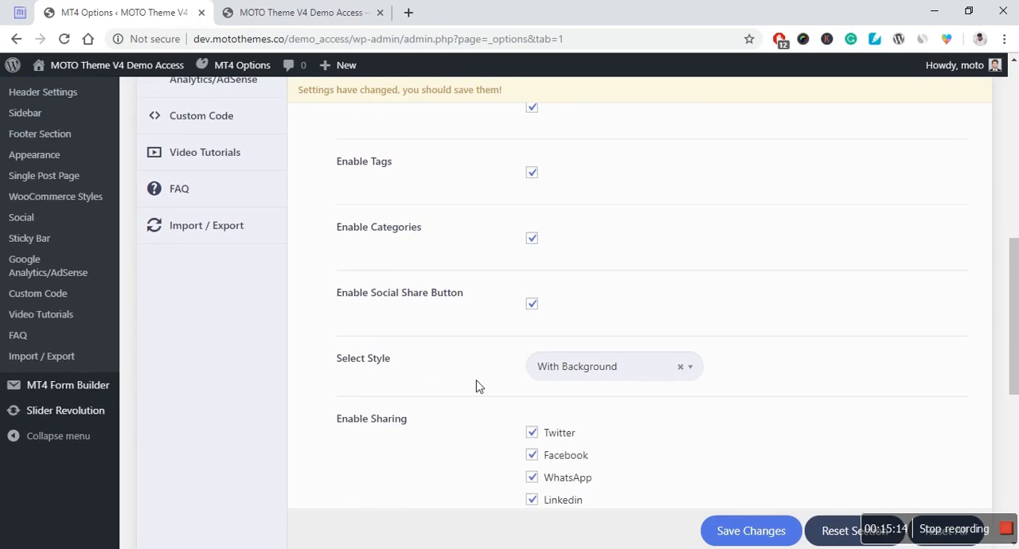
scroll(466, 375, up, 1)
scroll(467, 375, up, 3)
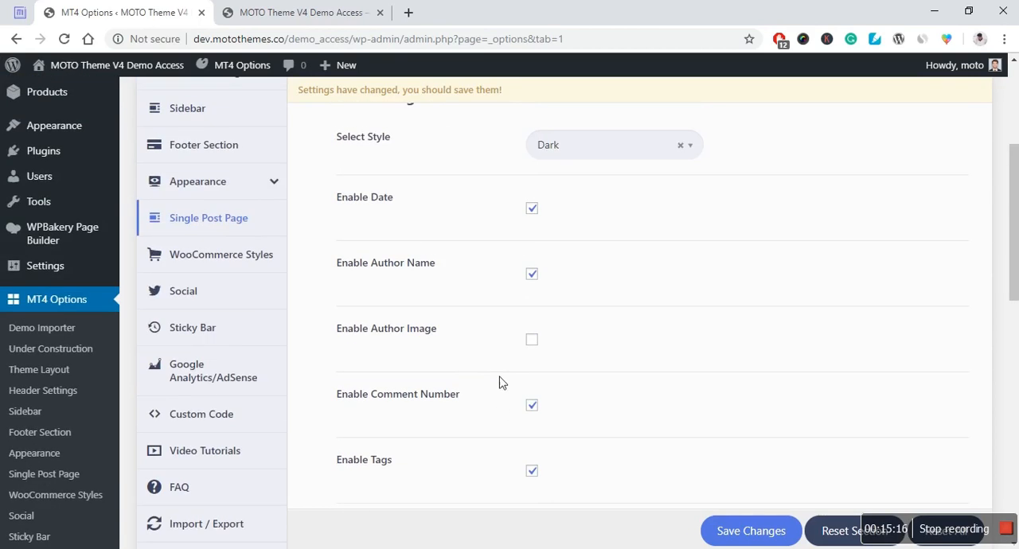
Step: Disable the date, author name, comment number and tags for single posts
click(532, 207)
click(534, 275)
scroll(517, 302, down, 1)
click(532, 333)
click(532, 396)
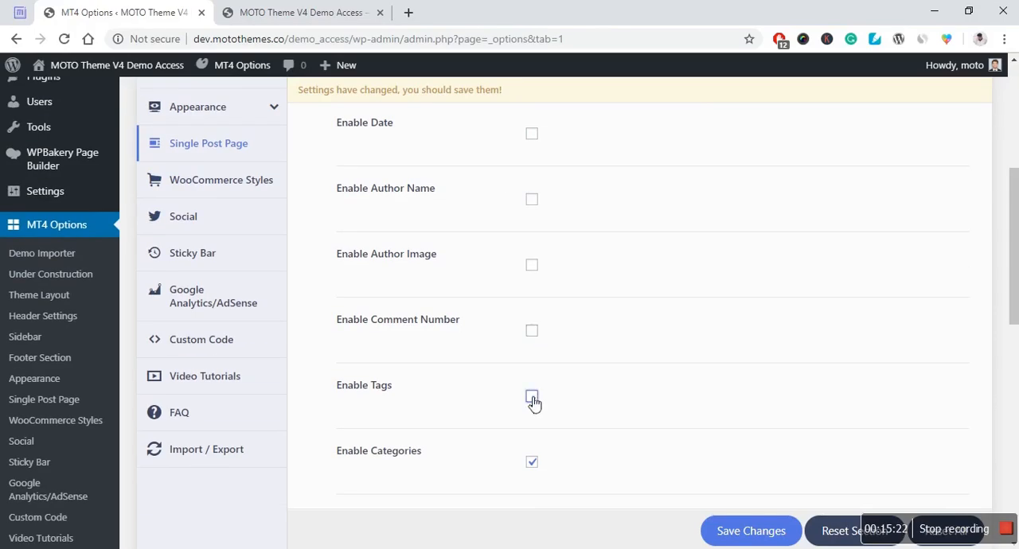
Step: Browse the social share button style choices without changing the selected style
scroll(562, 385, down, 1)
scroll(637, 430, down, 2)
scroll(629, 394, down, 1)
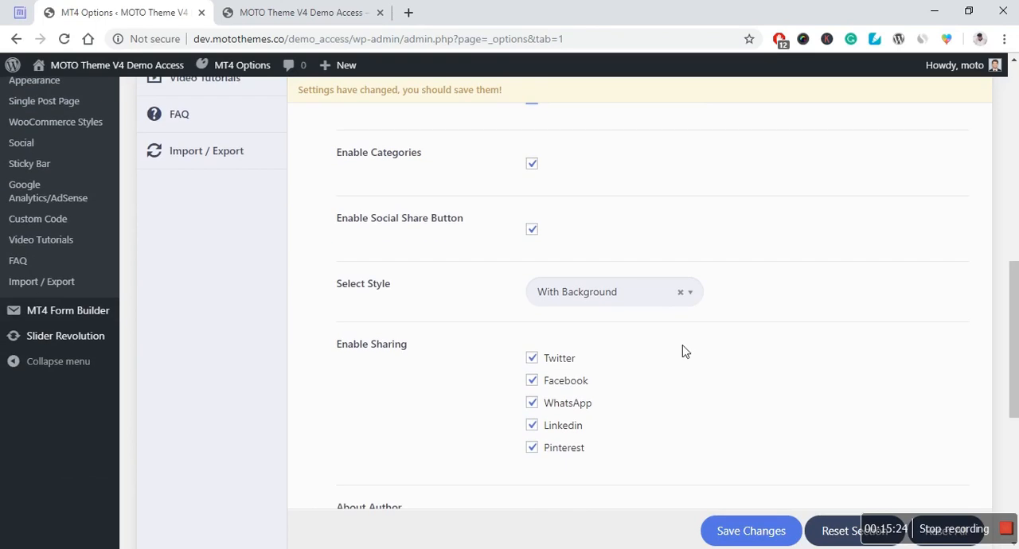
click(654, 301)
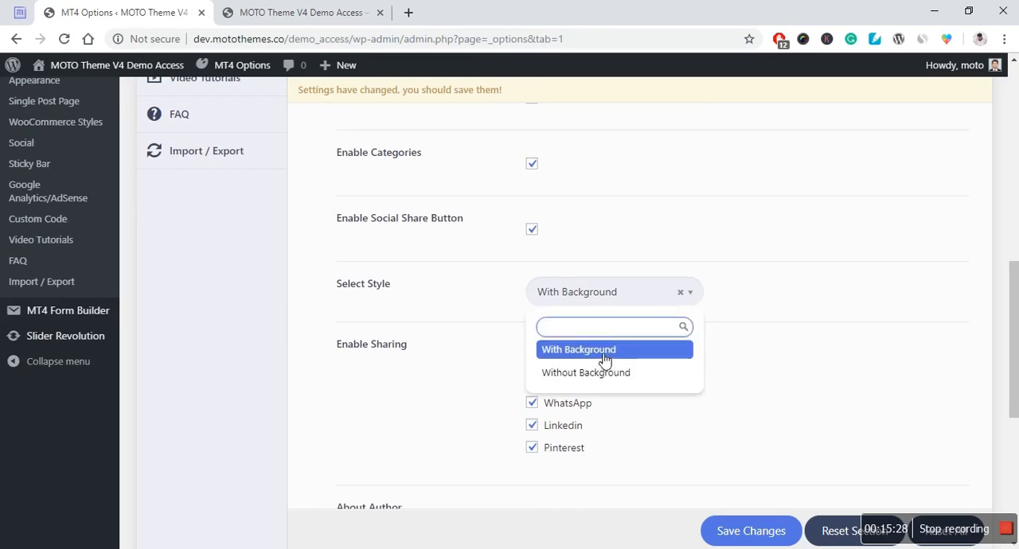
click(841, 377)
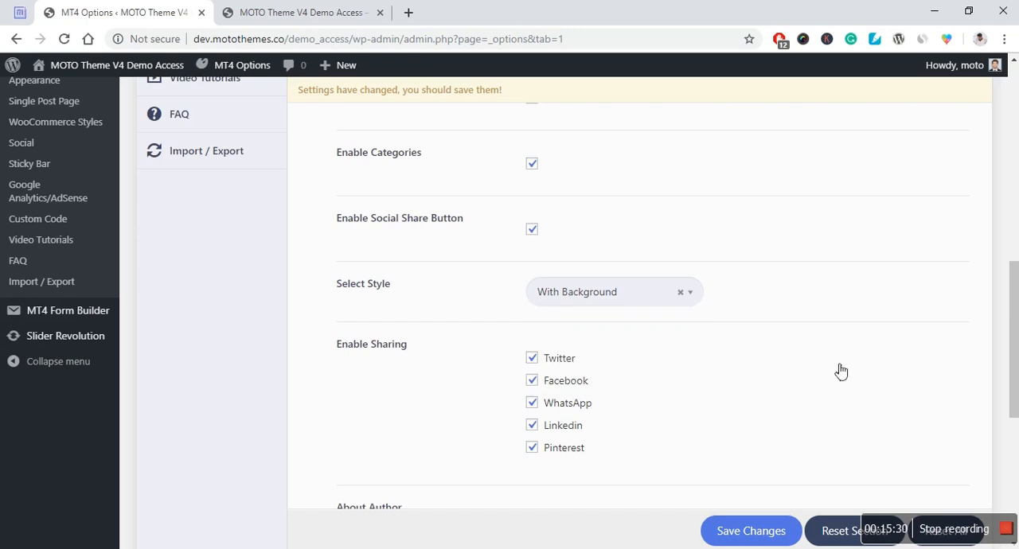
Step: Enable Related Posts in the Single Post Page settings
scroll(811, 332, down, 1)
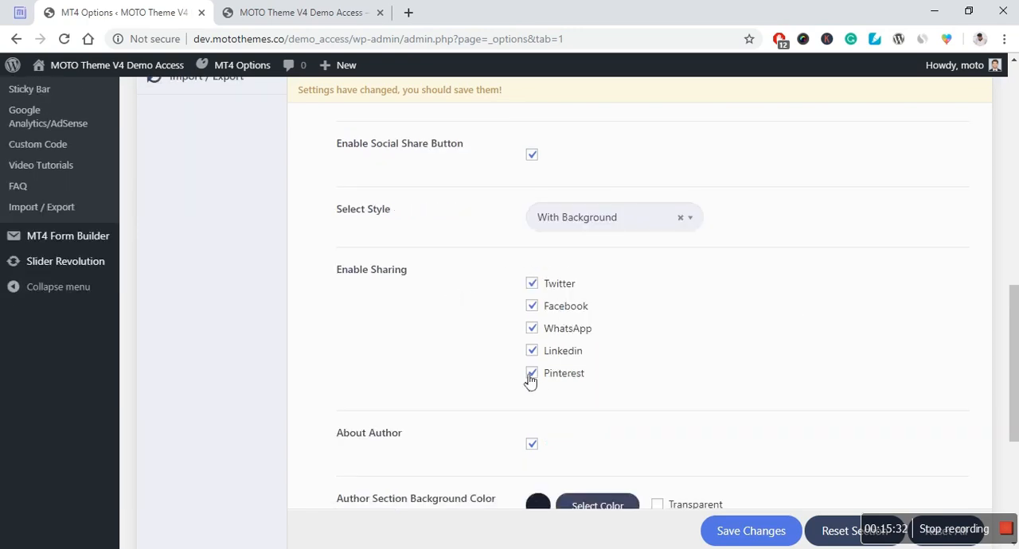
scroll(462, 338, down, 1)
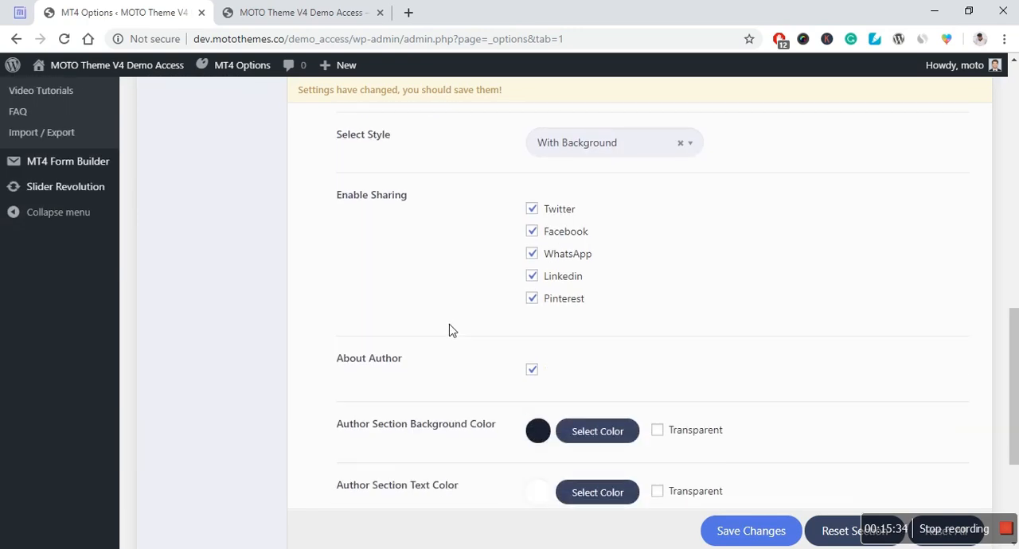
scroll(450, 331, down, 1)
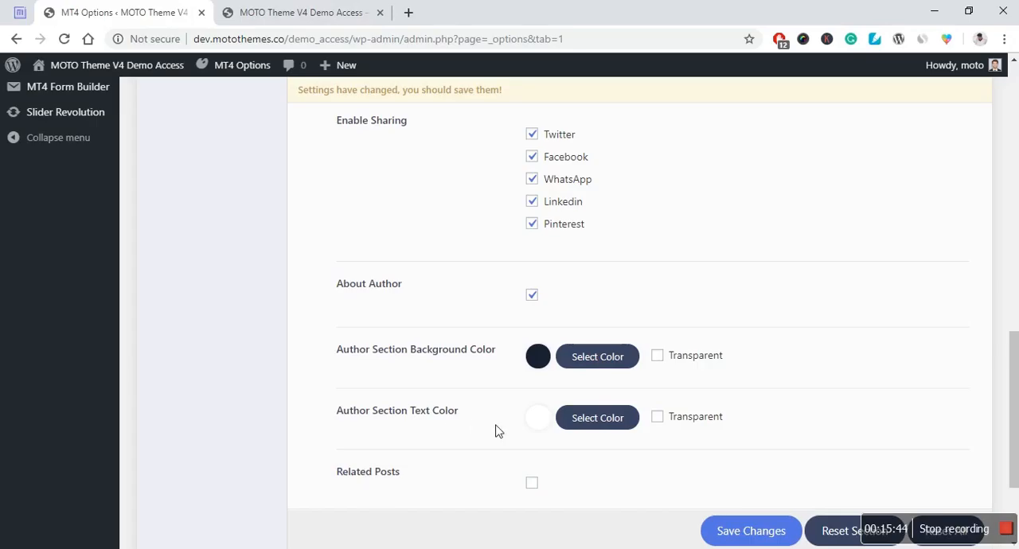
scroll(466, 418, down, 1)
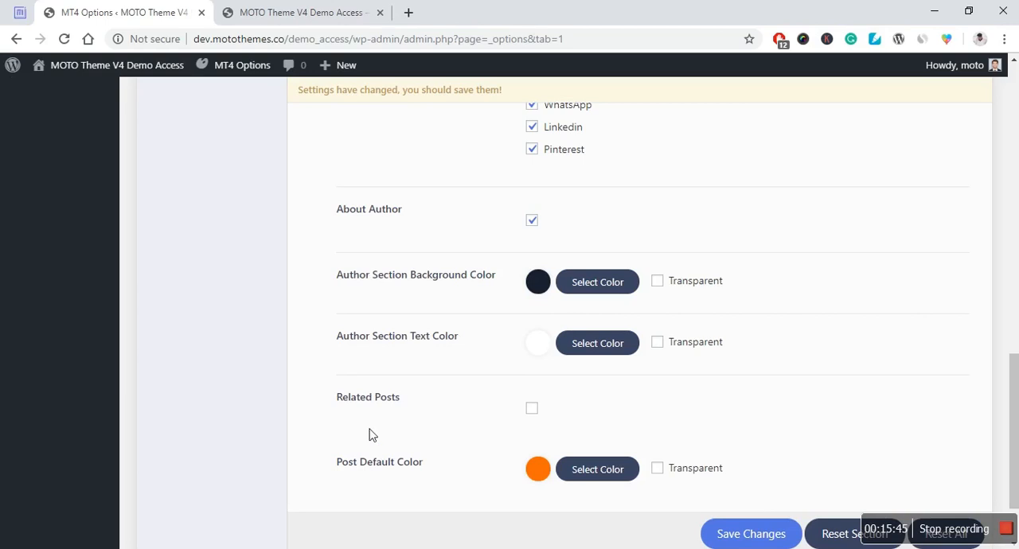
click(532, 413)
scroll(446, 386, down, 2)
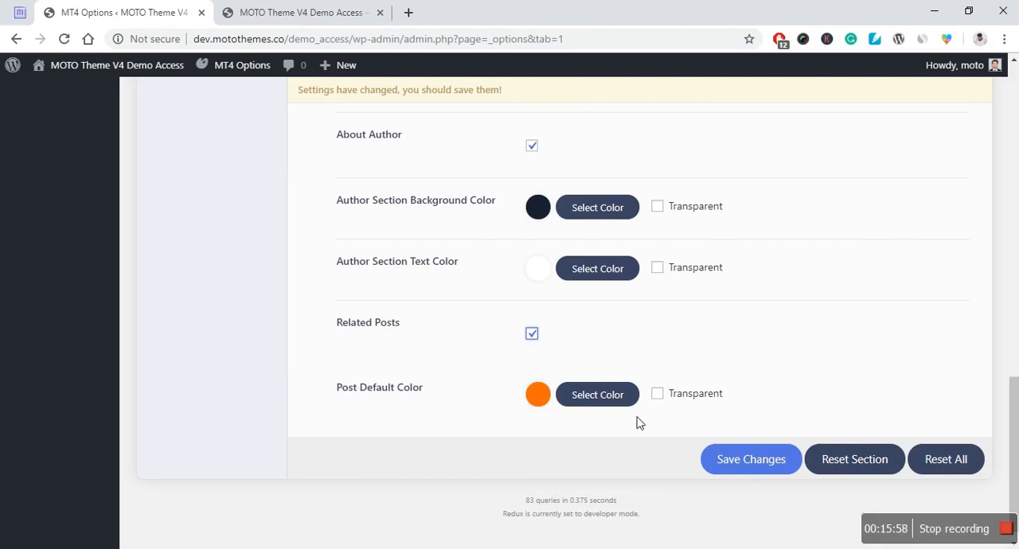
Step: Open the WooCommerce Styles settings and set the WooCommerce sidebar position to the layout with sidebars on both sides
scroll(413, 422, up, 12)
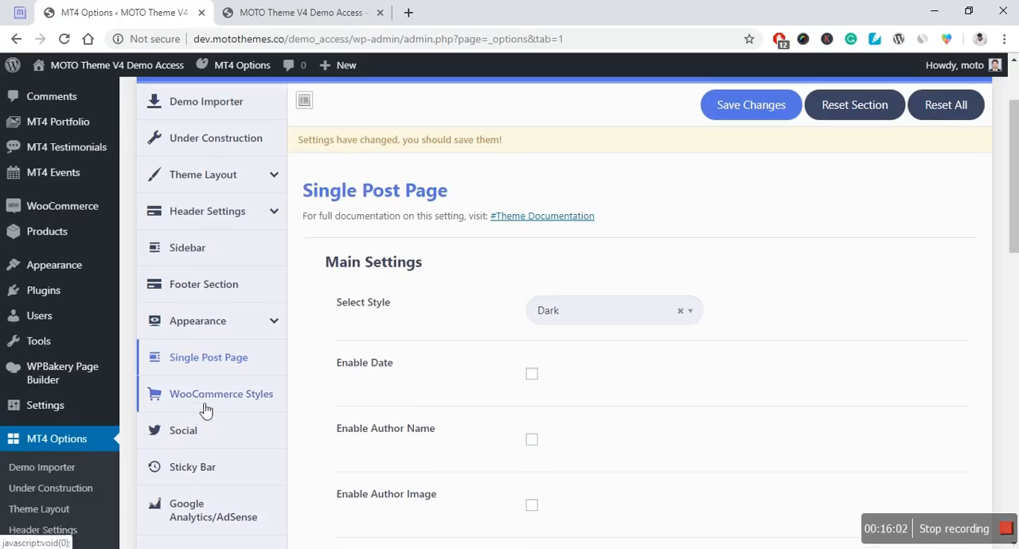
scroll(223, 383, down, 1)
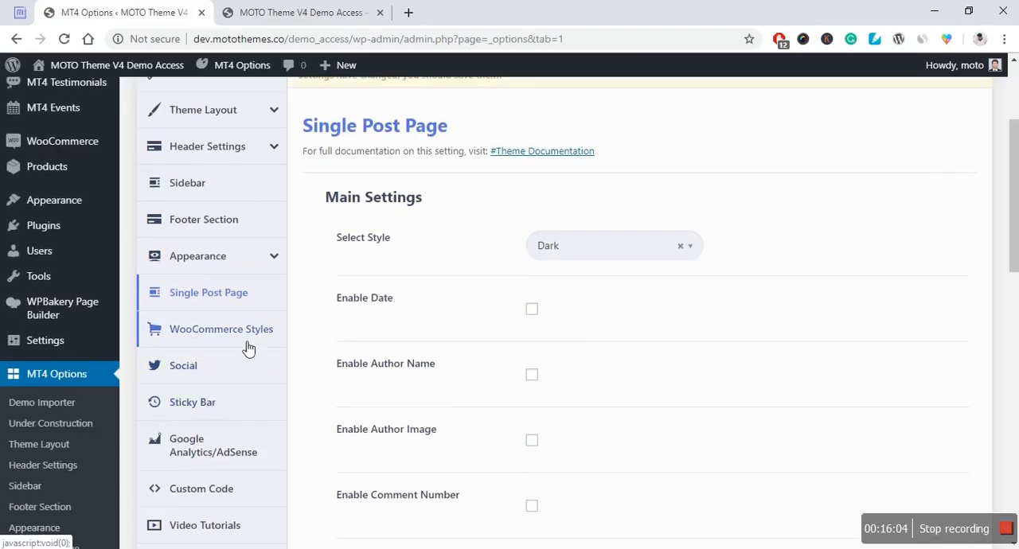
click(227, 341)
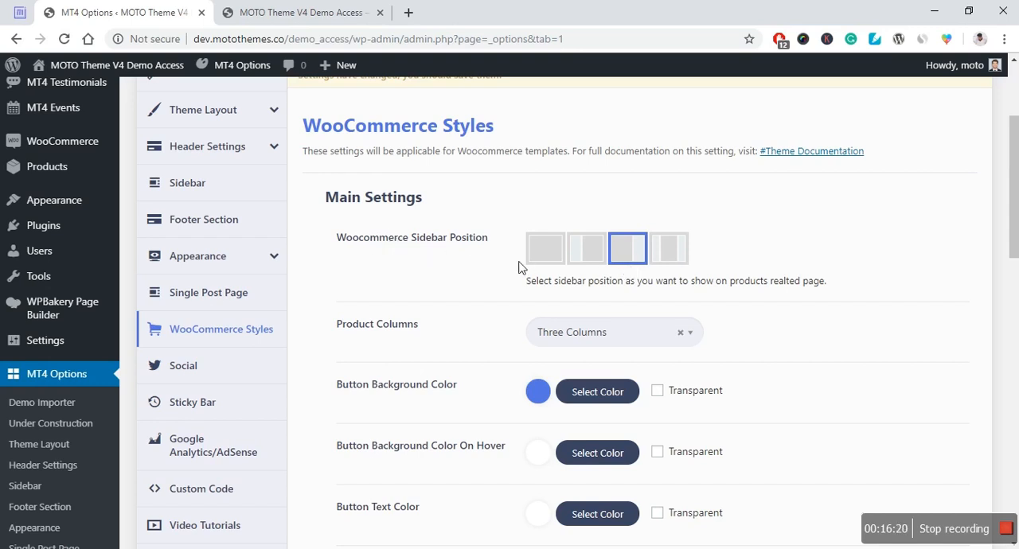
click(589, 261)
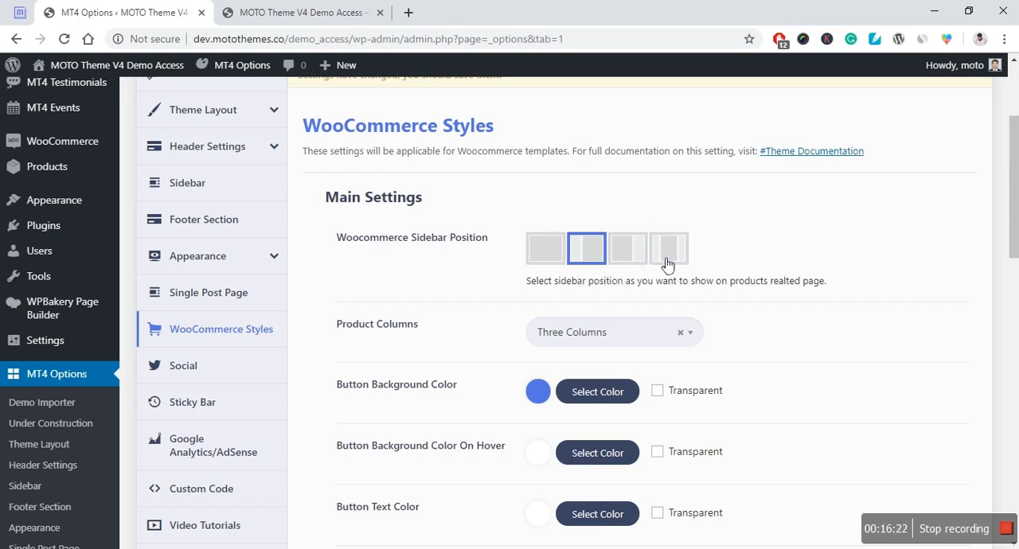
click(668, 257)
Step: Browse the Product Columns choices for WooCommerce without changing the selection
scroll(351, 280, down, 1)
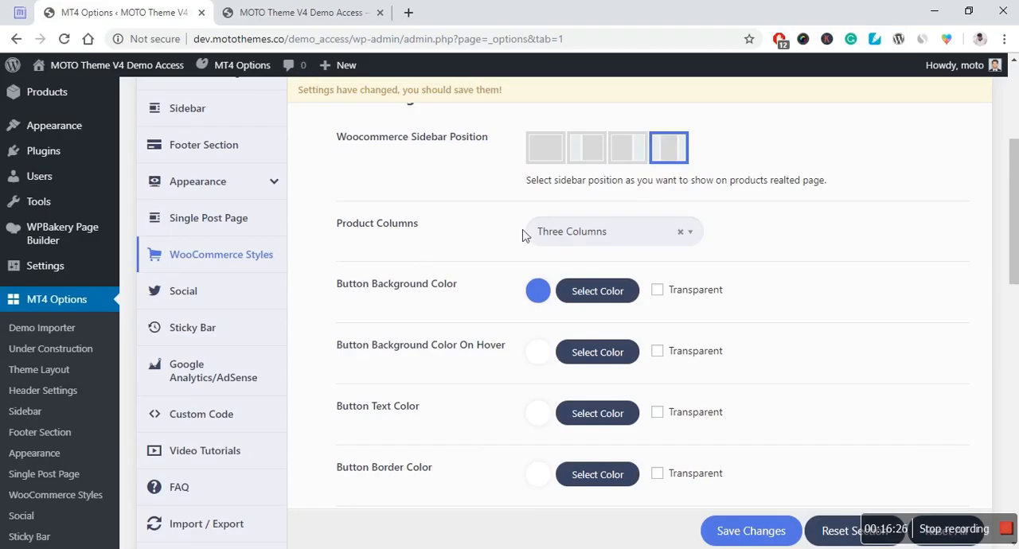
click(570, 231)
click(436, 207)
Step: Examine the WooCommerce button colors, border radius, link color, pagination and cart icon settings
scroll(437, 210, down, 1)
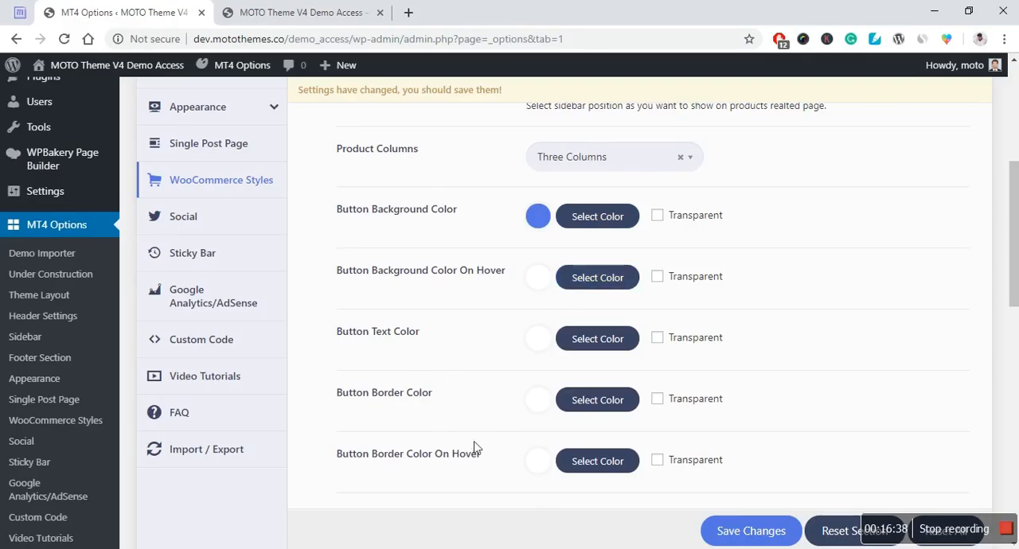
scroll(475, 449, down, 4)
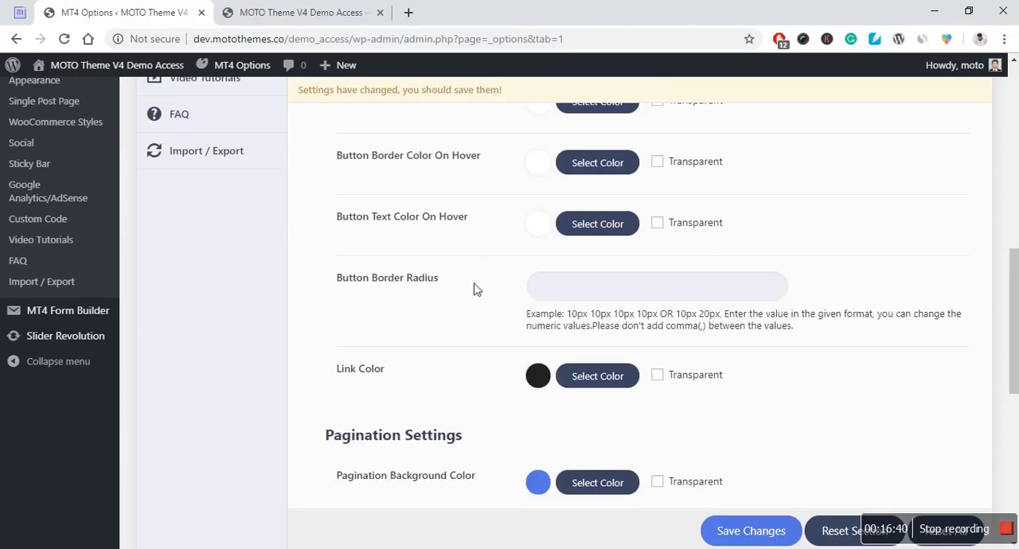
scroll(470, 297, down, 2)
scroll(477, 291, down, 1)
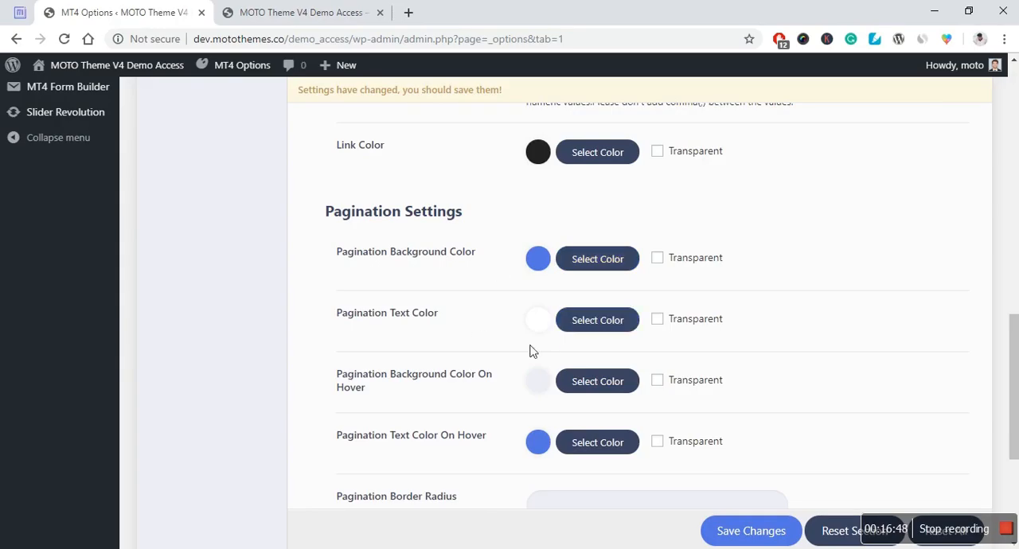
scroll(449, 383, down, 2)
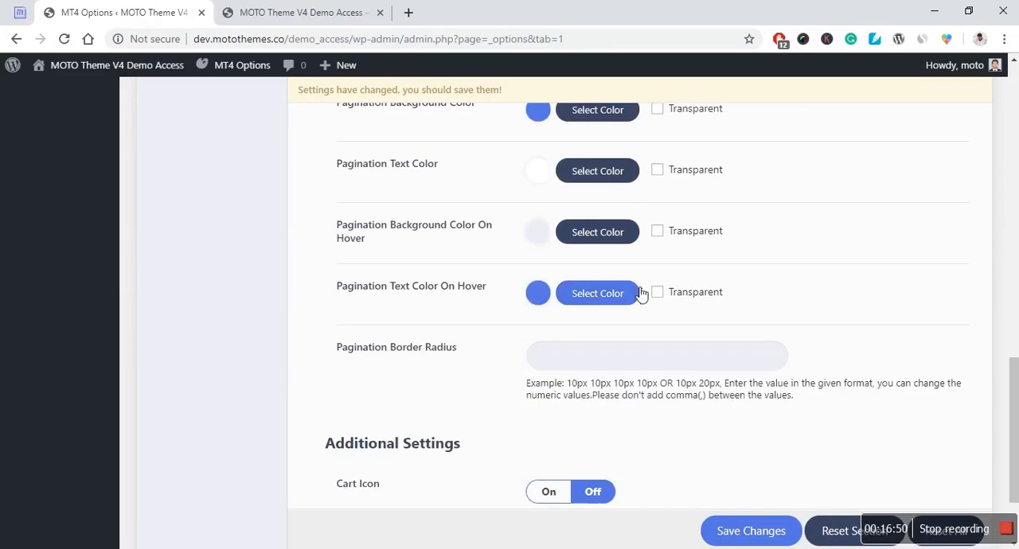
scroll(455, 388, down, 1)
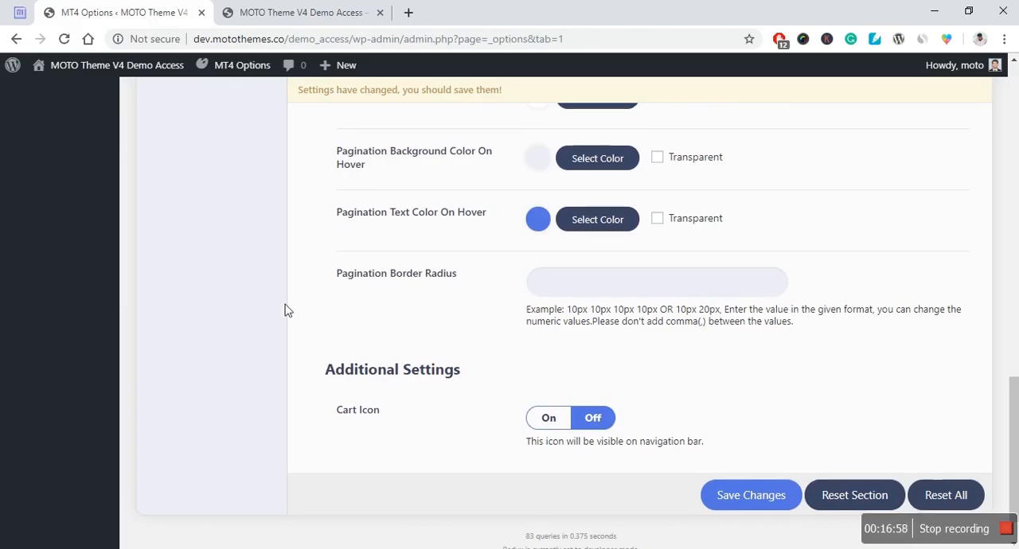
scroll(288, 311, up, 5)
scroll(288, 311, up, 5)
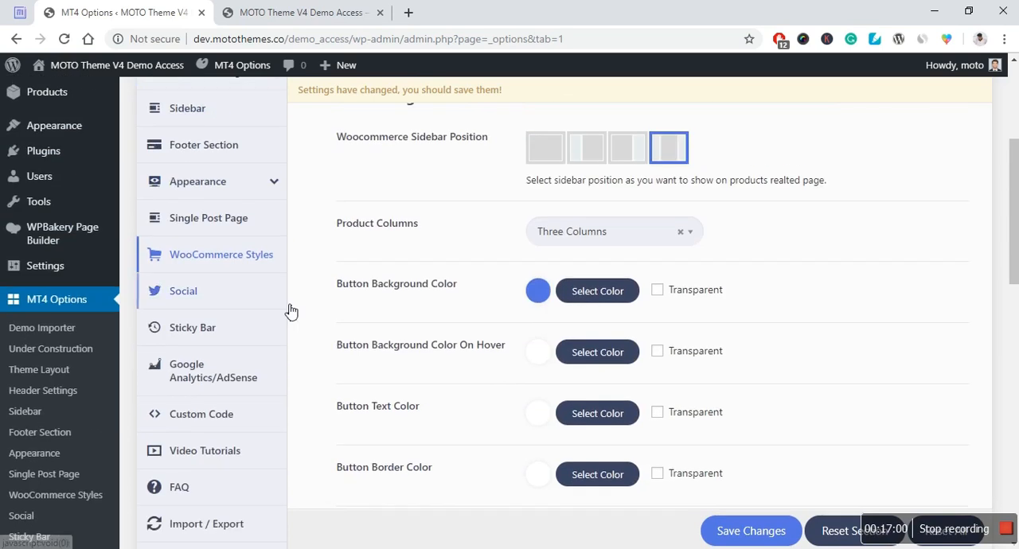
scroll(311, 305, up, 2)
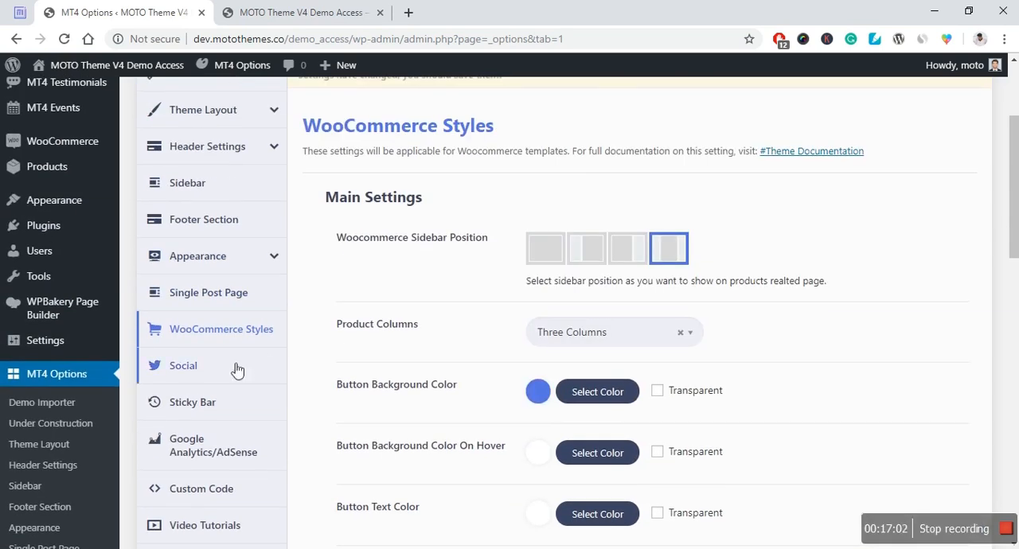
Step: Open the Social settings and review the social page URL fields and the Social Icons Design Settings
click(177, 380)
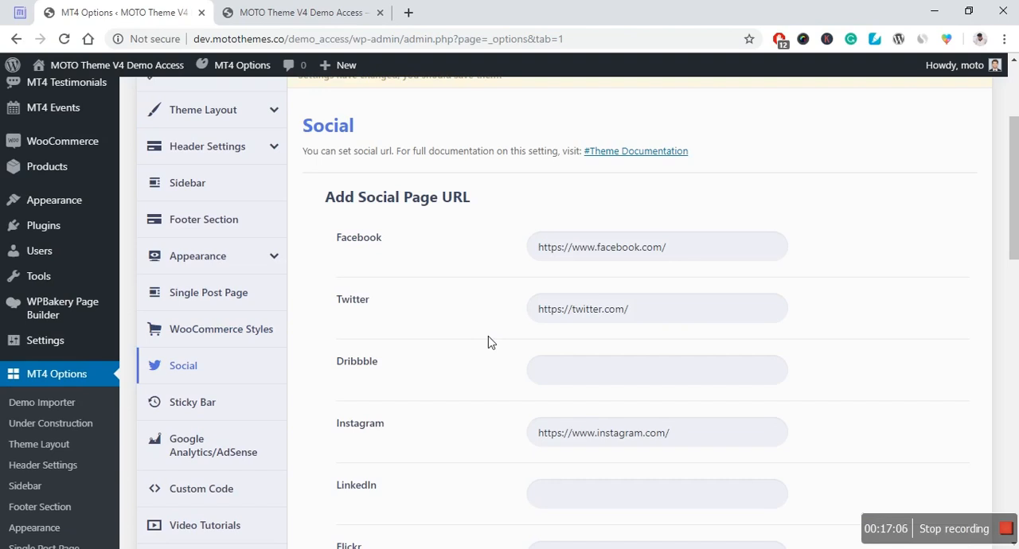
scroll(494, 343, down, 2)
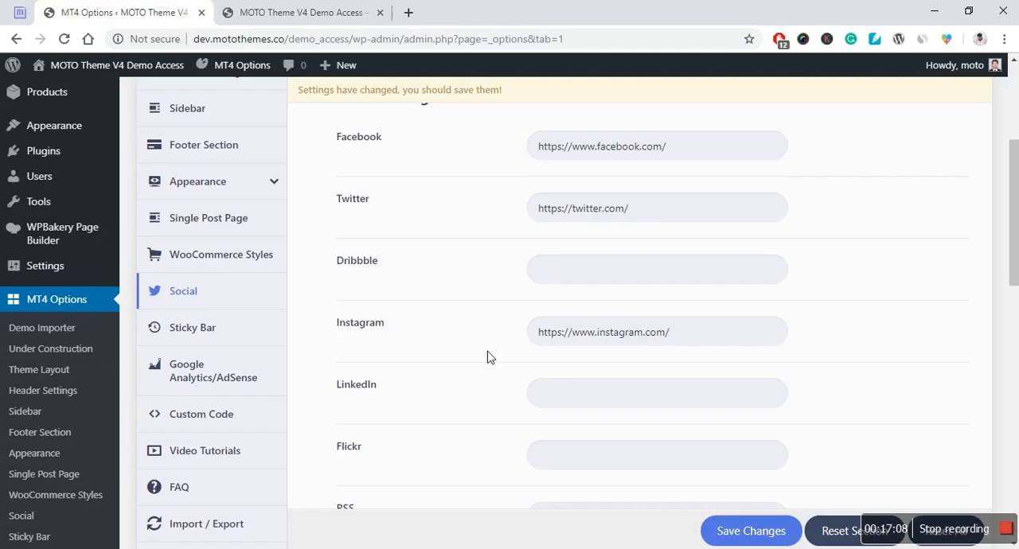
scroll(460, 356, down, 1)
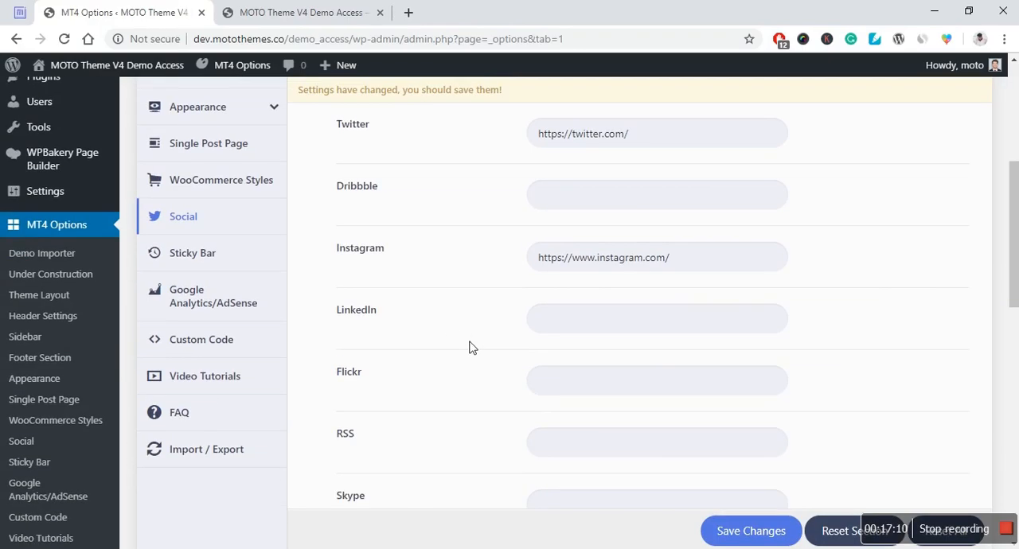
scroll(470, 349, down, 5)
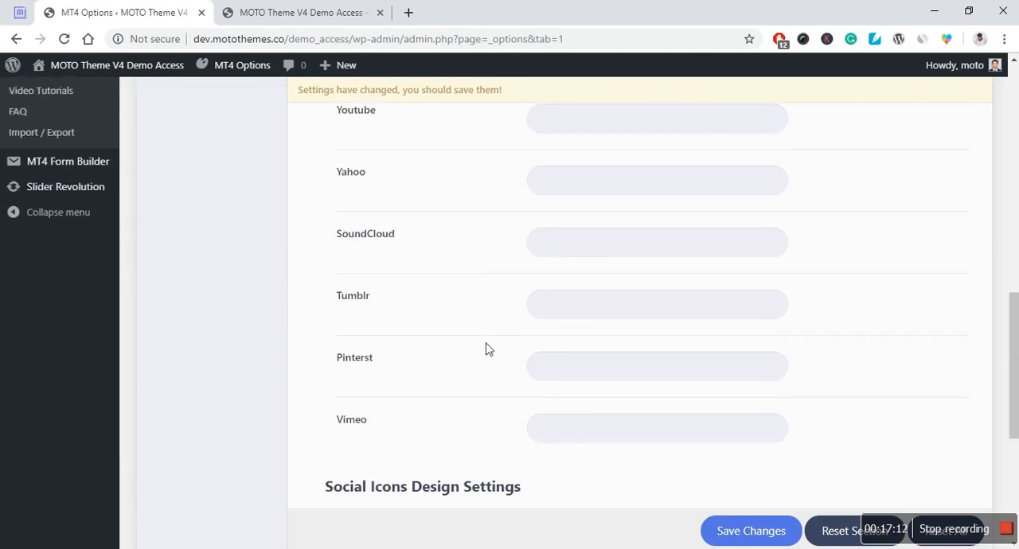
scroll(408, 356, down, 2)
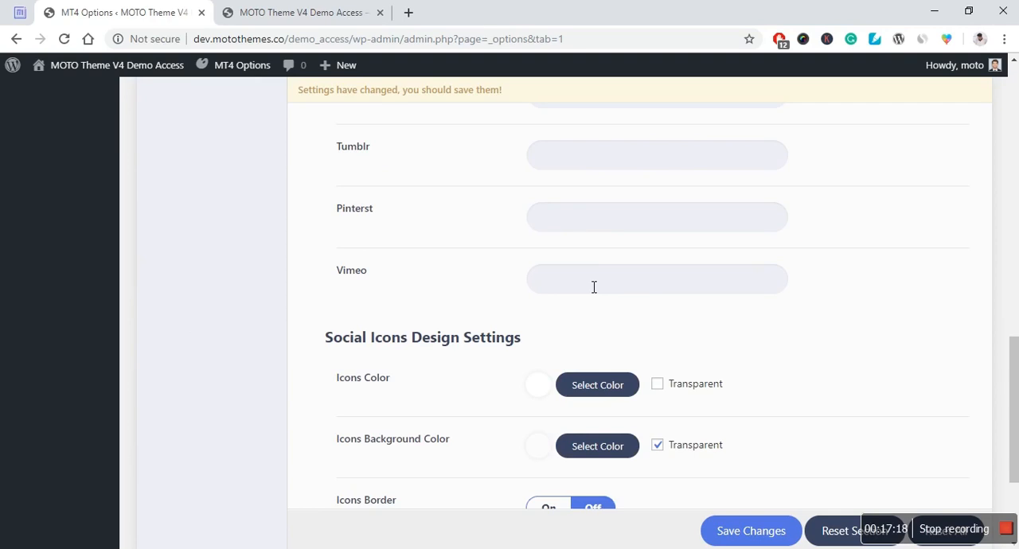
scroll(542, 355, down, 3)
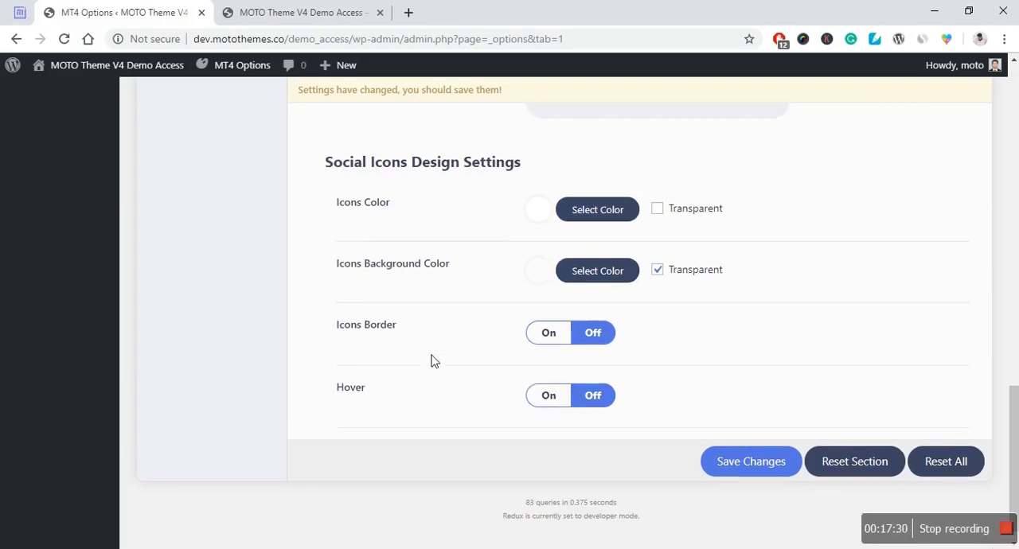
scroll(433, 359, up, 15)
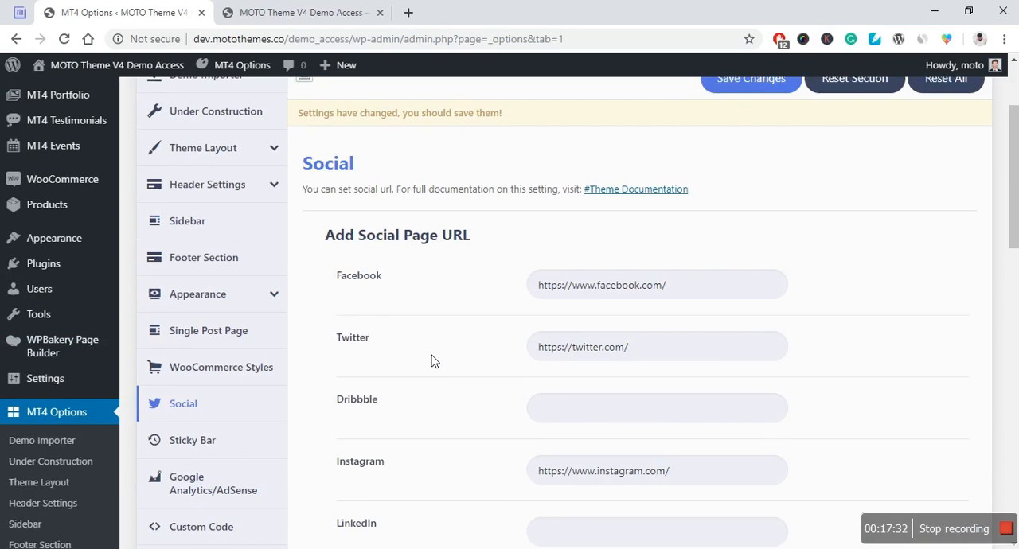
Step: Open the Sticky Bar settings and turn the Sticky Bar on
scroll(434, 359, down, 1)
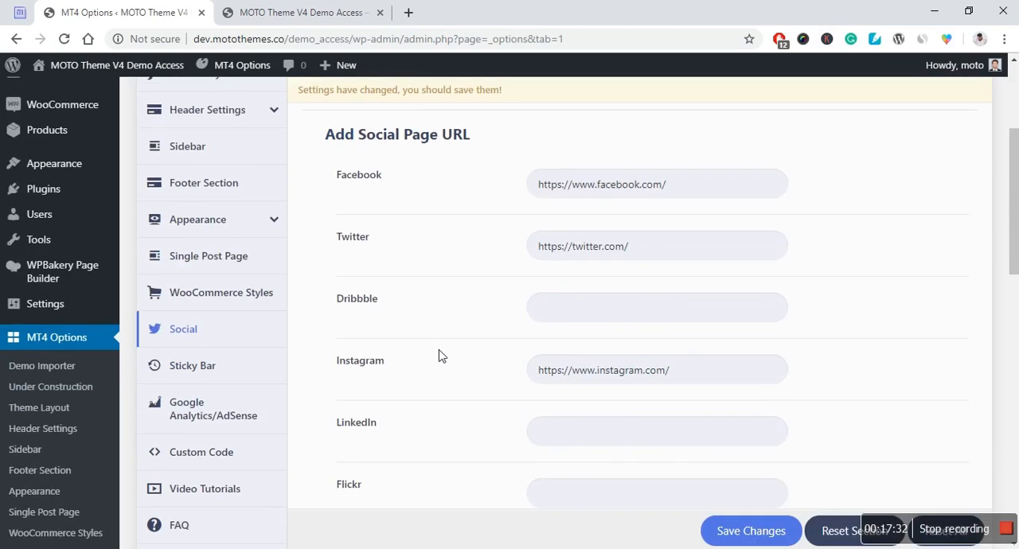
click(203, 371)
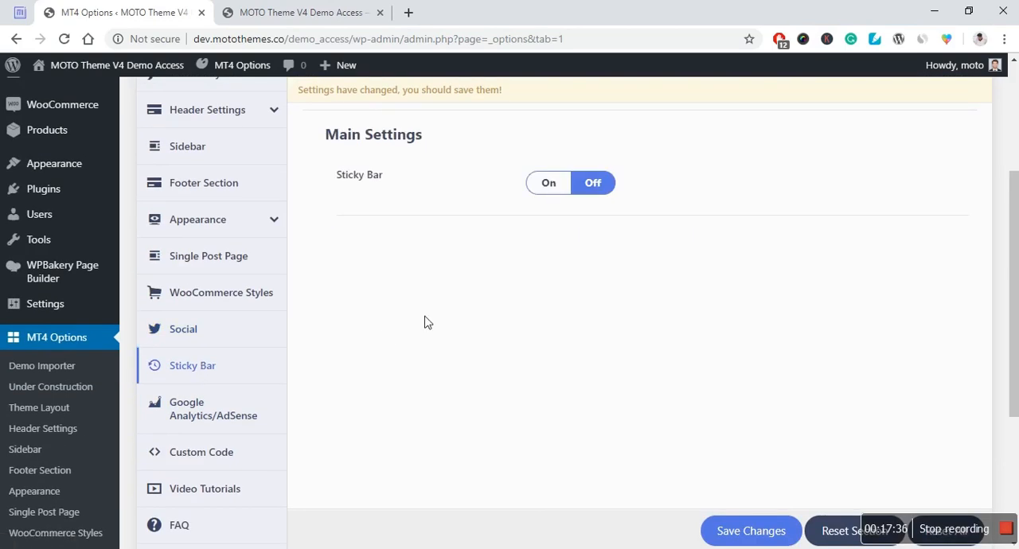
click(567, 185)
Step: Examine the Sticky Bar options, including position, heading, date and time, buttons, element arrangement and timer auto update
scroll(438, 314, down, 3)
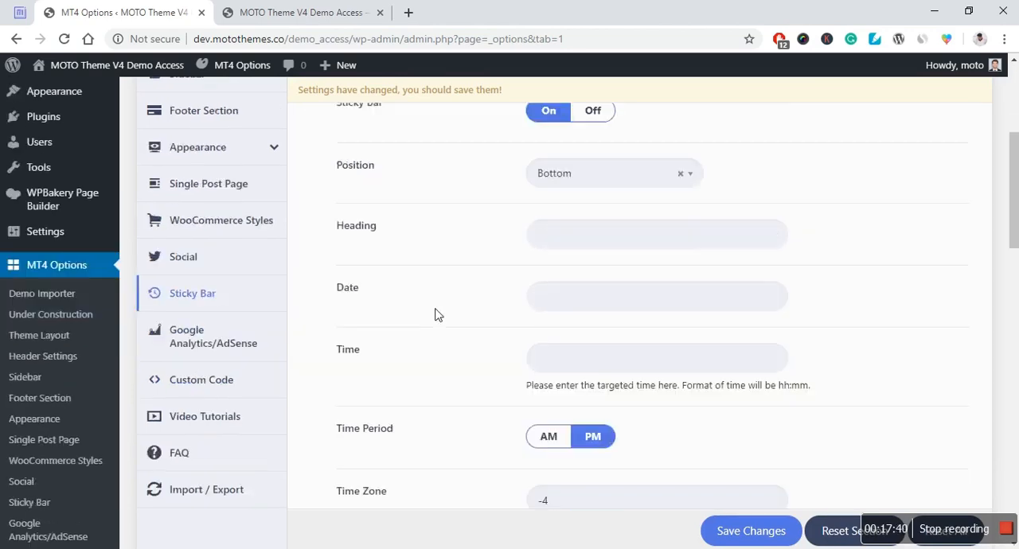
scroll(436, 316, down, 6)
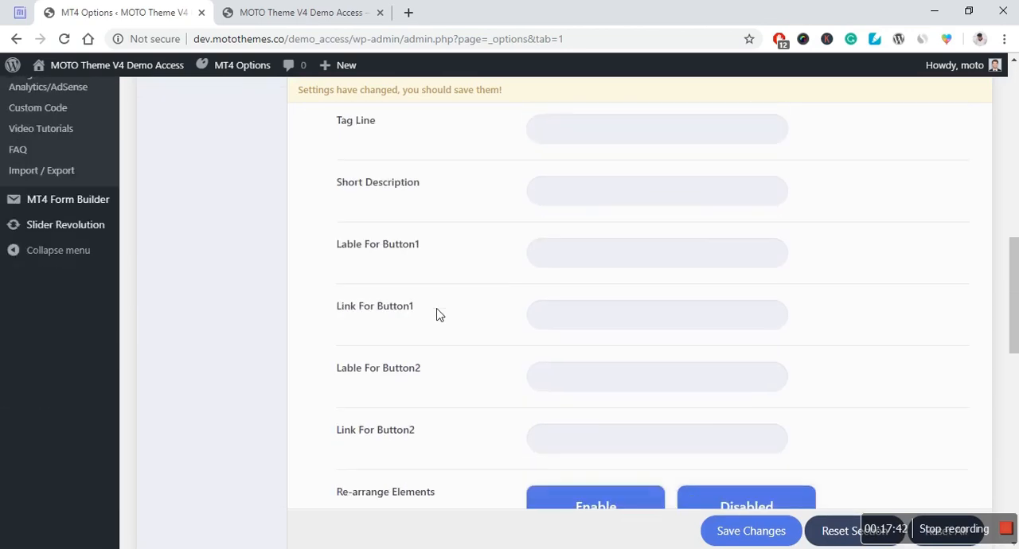
scroll(375, 330, down, 3)
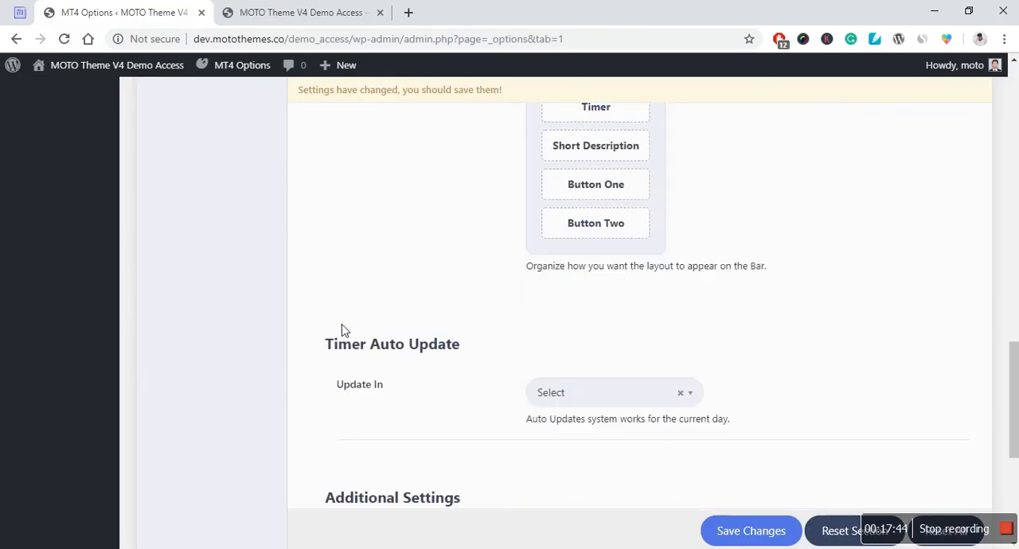
scroll(114, 346, down, 3)
scroll(151, 337, up, 11)
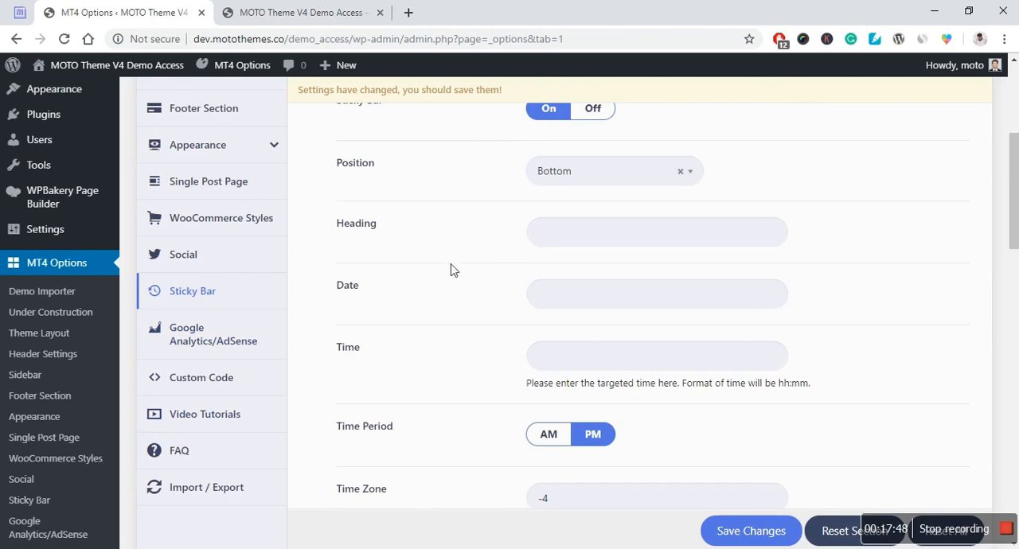
scroll(389, 241, up, 1)
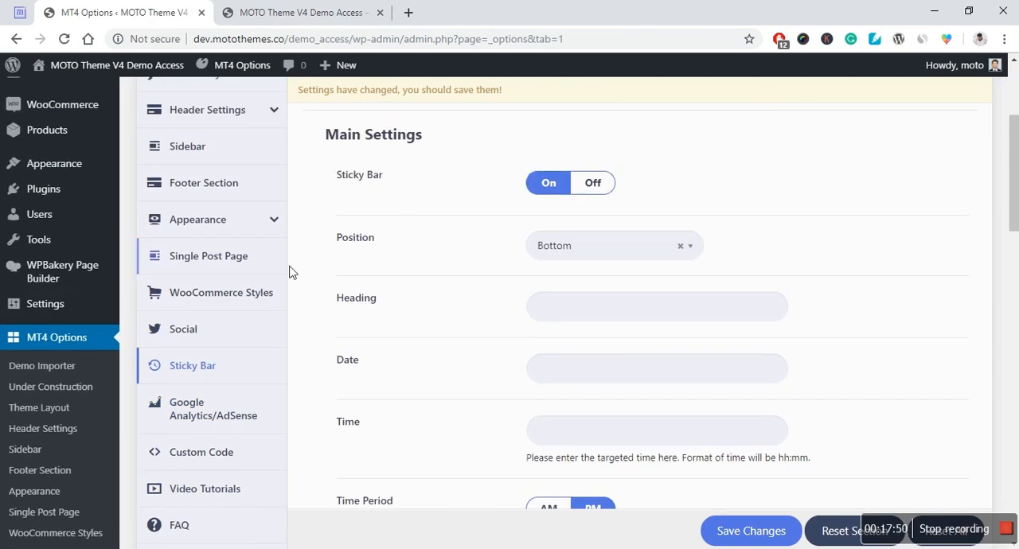
scroll(289, 270, up, 1)
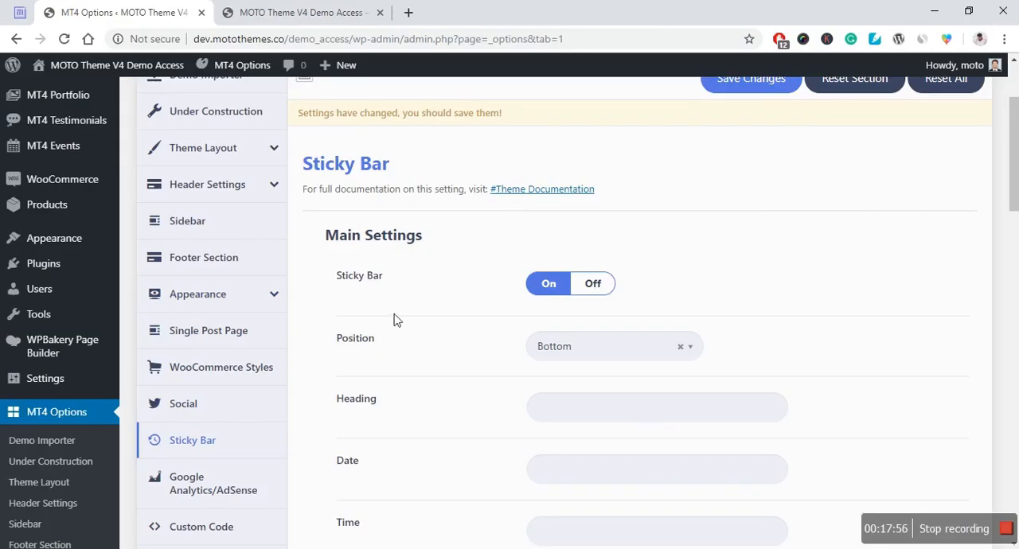
scroll(393, 319, down, 3)
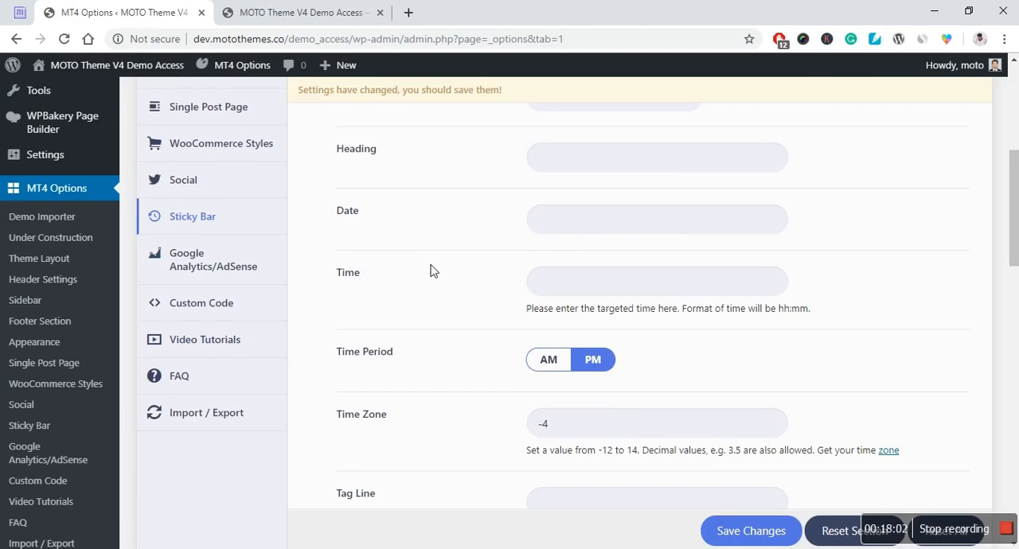
Step: Open the Google Analytics/AdSense settings and view the Add Script field
click(229, 275)
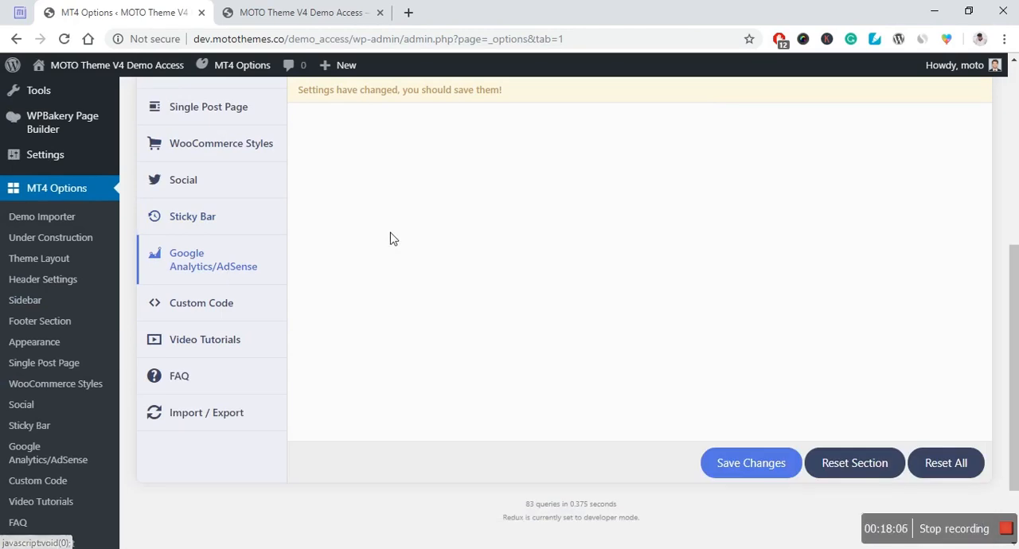
scroll(393, 231, up, 4)
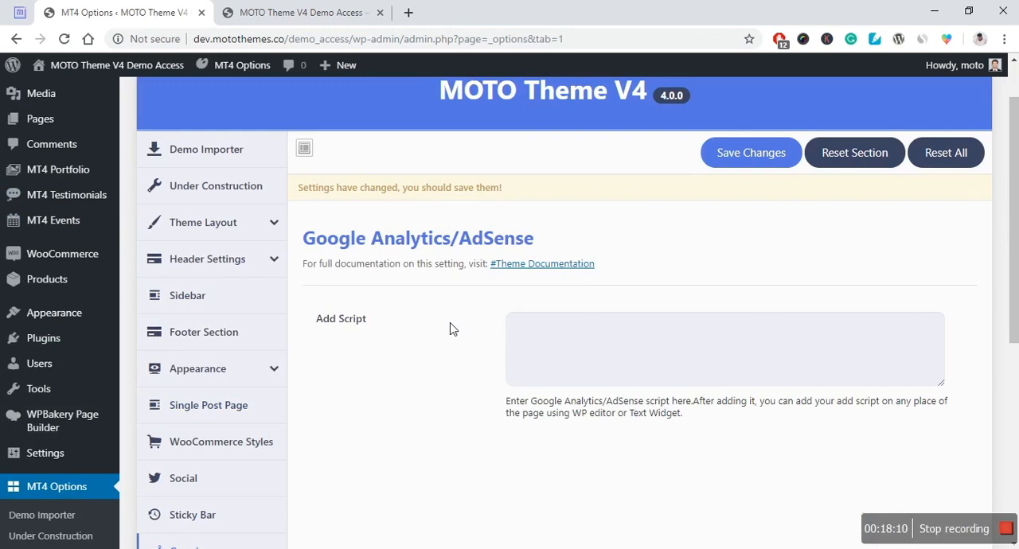
scroll(432, 353, down, 1)
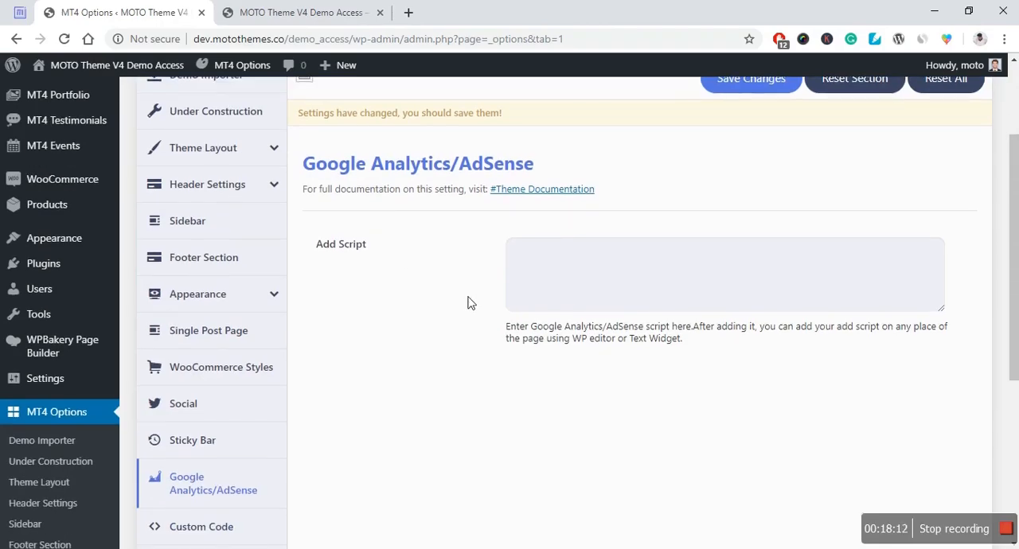
scroll(464, 314, down, 2)
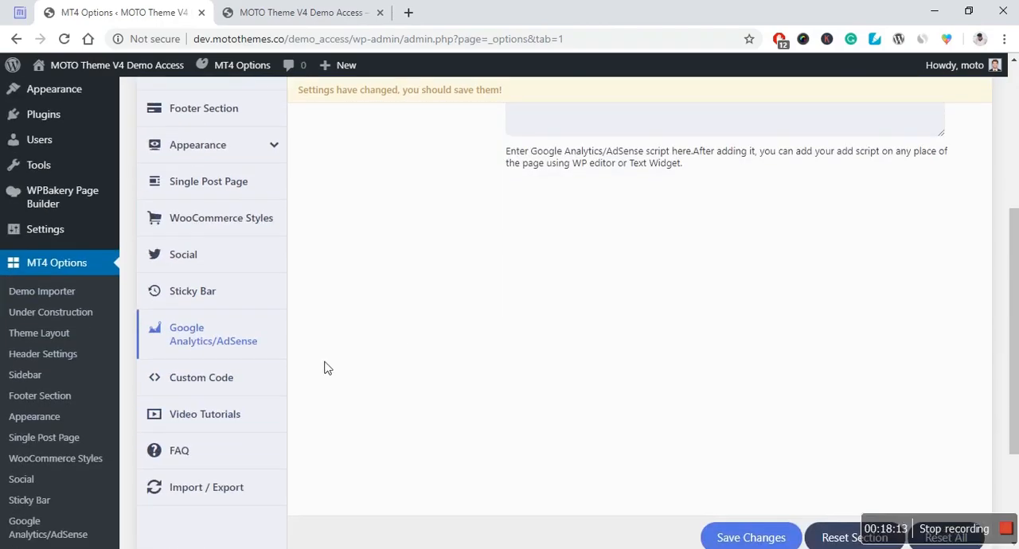
Step: Open the Custom Code settings and view the CSS Code and JS Code editors
click(225, 390)
scroll(446, 347, up, 1)
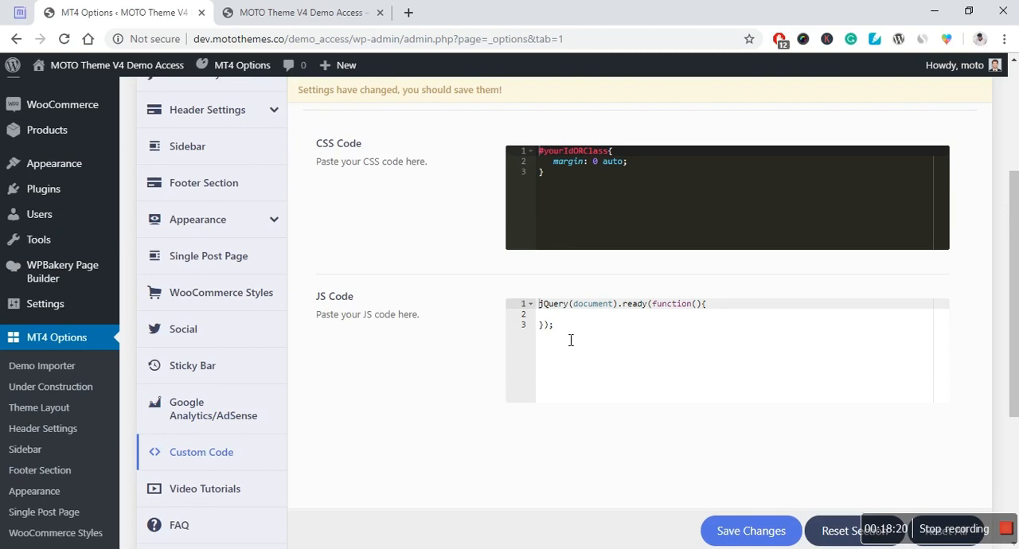
scroll(494, 391, down, 2)
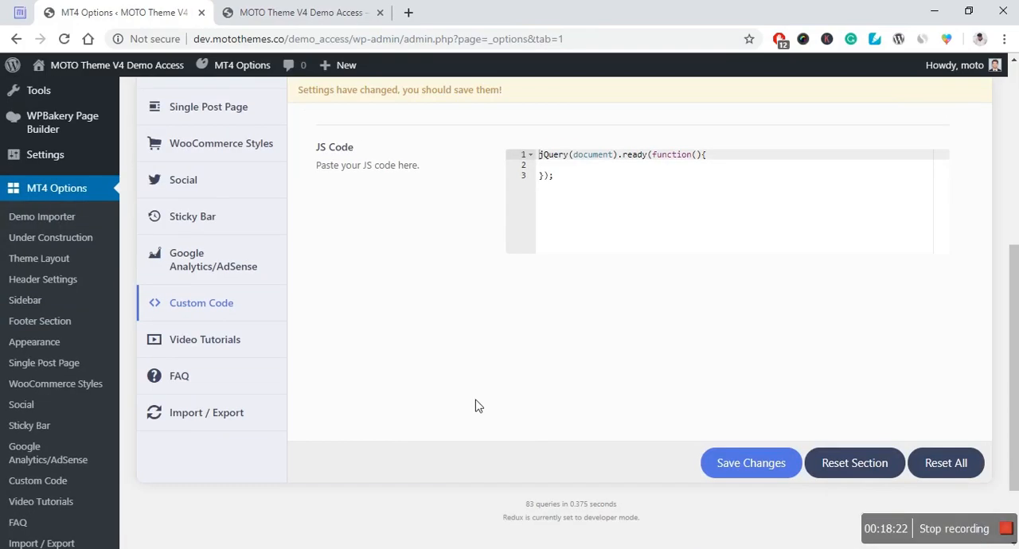
Step: Open the Video Tutorials section and look over its embedded videos
click(207, 354)
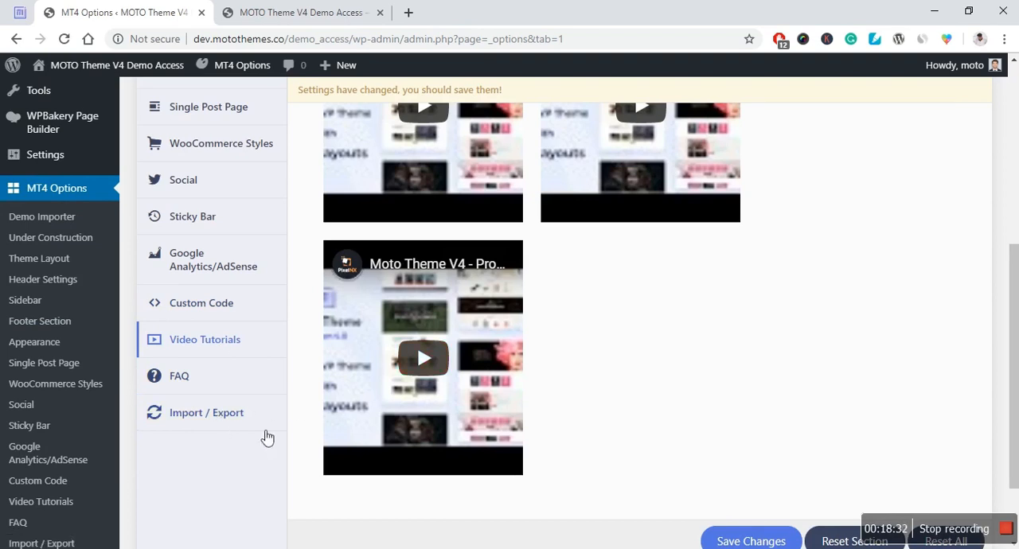
scroll(259, 430, up, 4)
scroll(254, 422, up, 1)
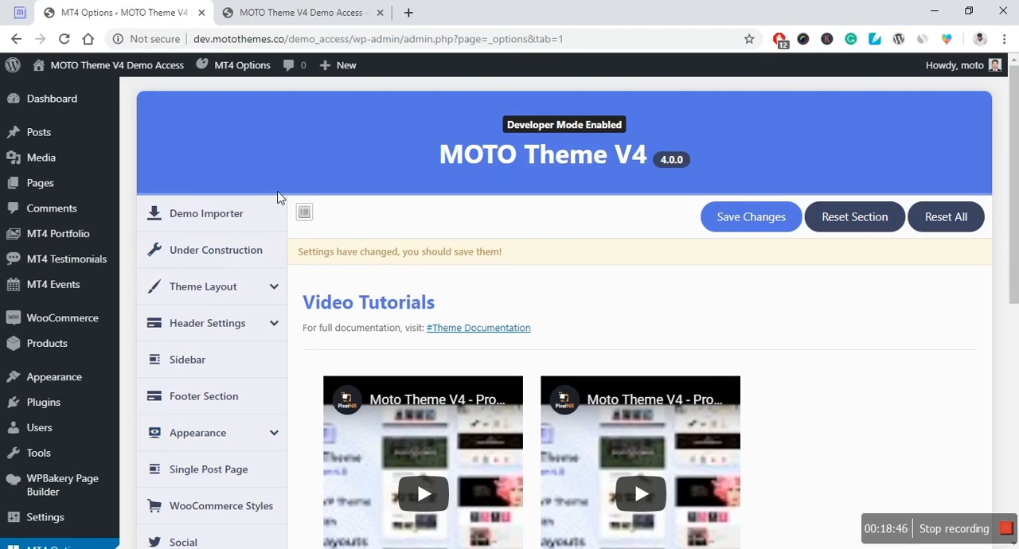
Step: Switch to the demo site's front end and review the home page from the feature boxes down to the newsletter signup and footer
click(260, 14)
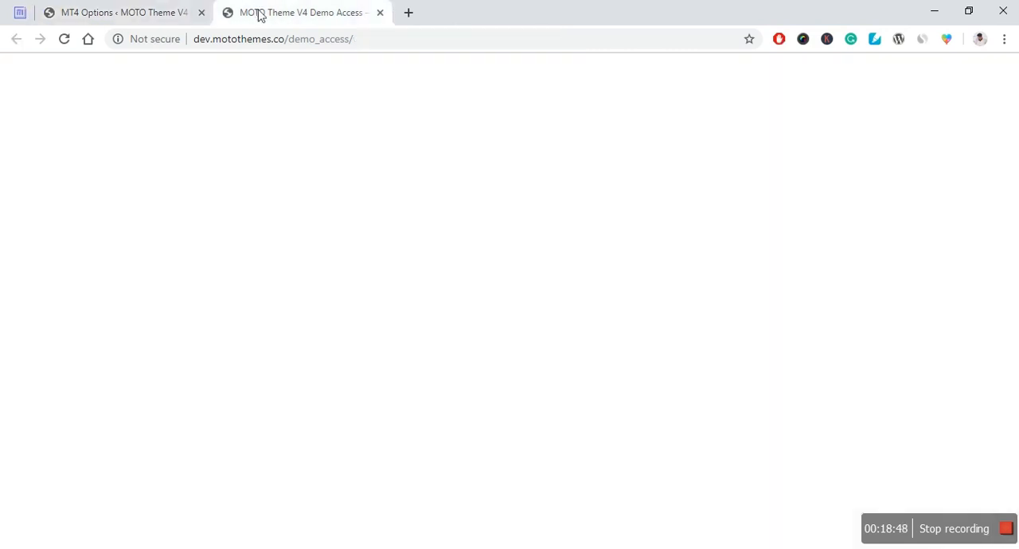
scroll(442, 314, down, 5)
scroll(444, 314, down, 3)
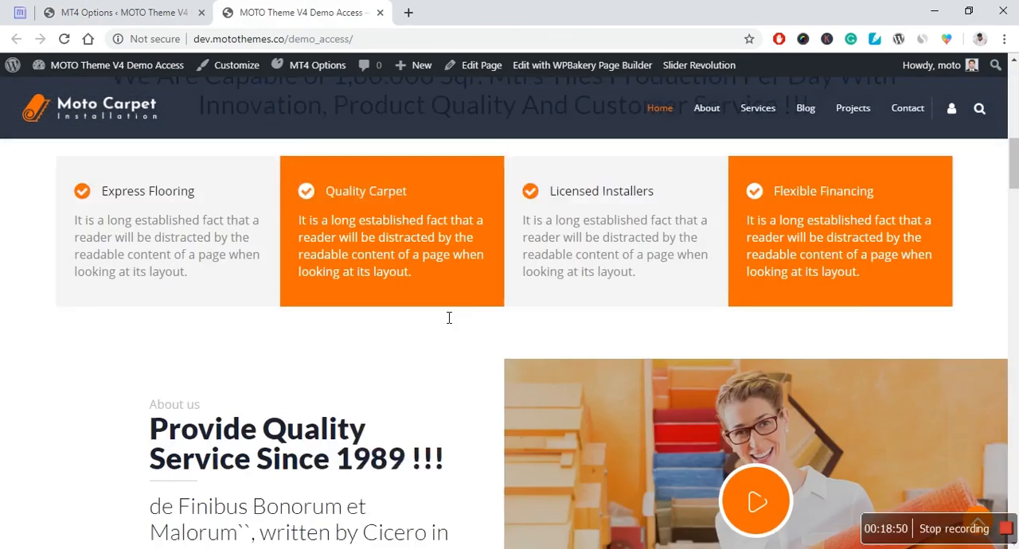
scroll(359, 404, down, 7)
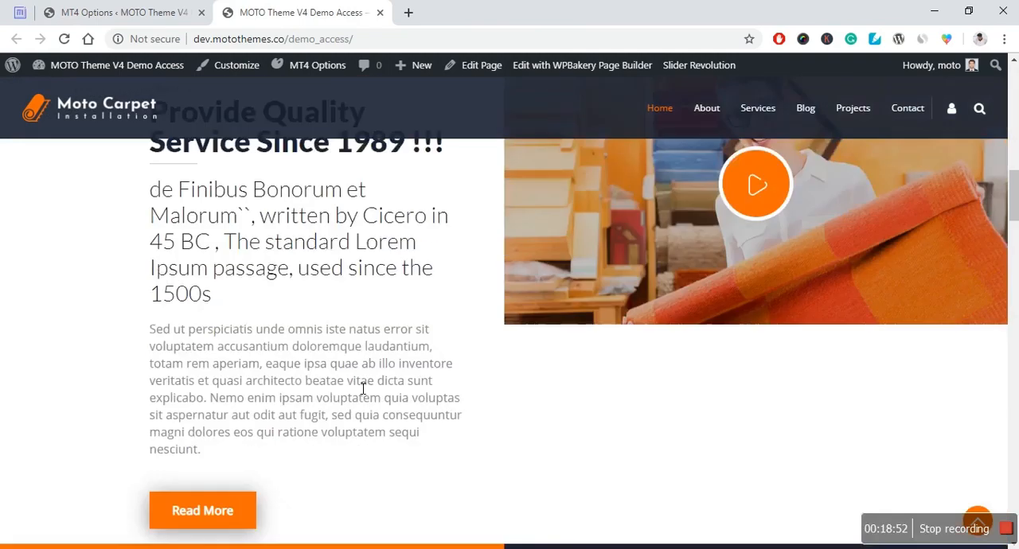
scroll(319, 223, down, 9)
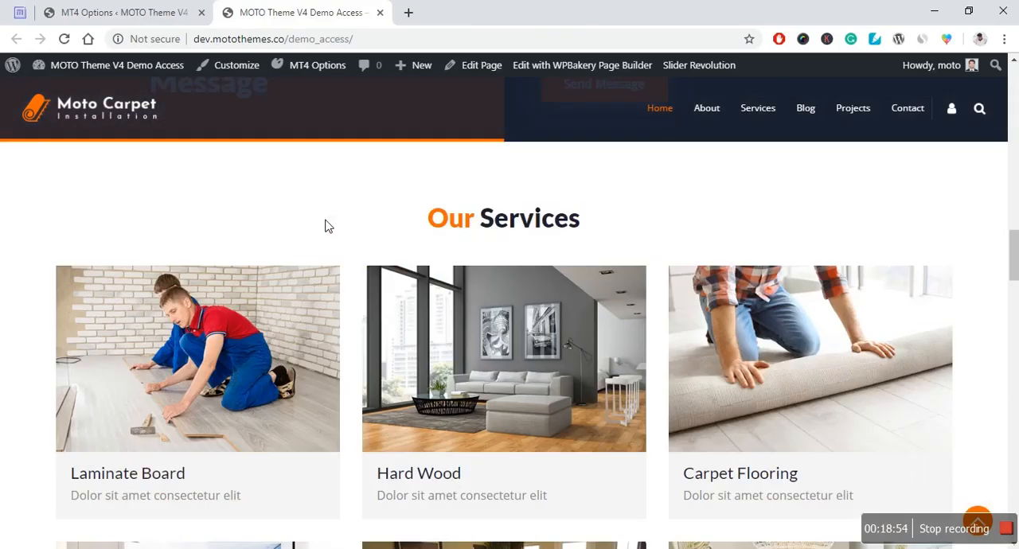
scroll(219, 247, down, 7)
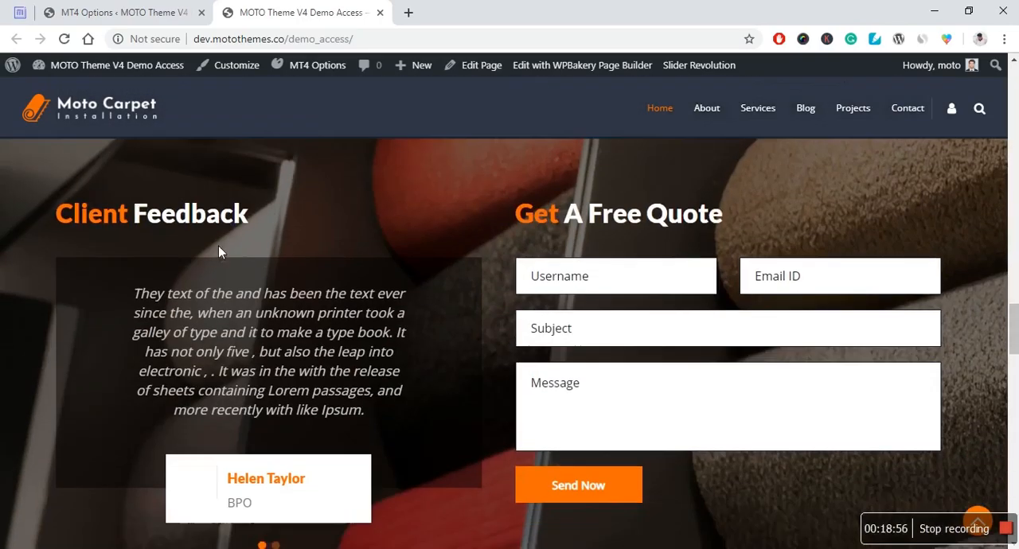
scroll(364, 298, down, 1)
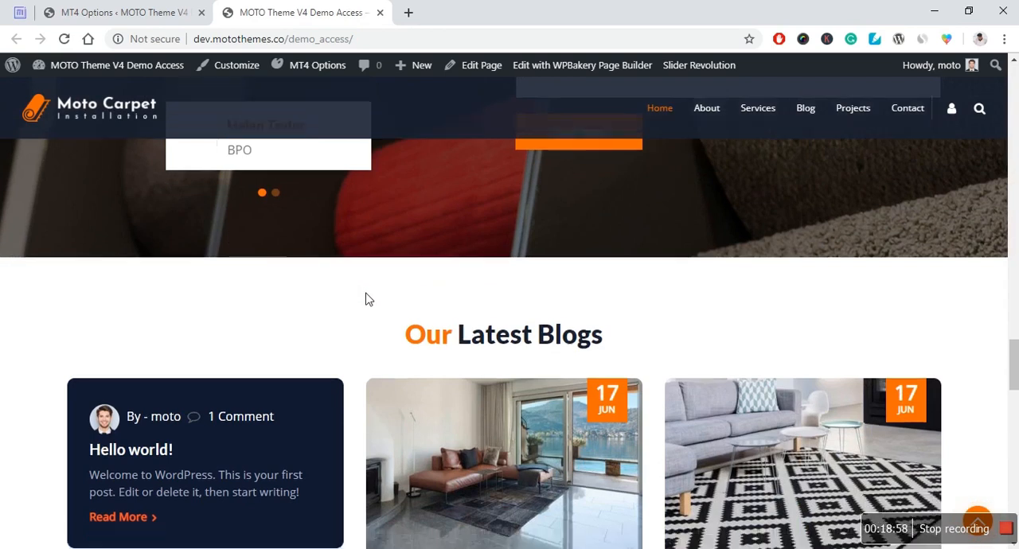
scroll(363, 297, up, 3)
scroll(364, 296, down, 10)
scroll(358, 293, down, 5)
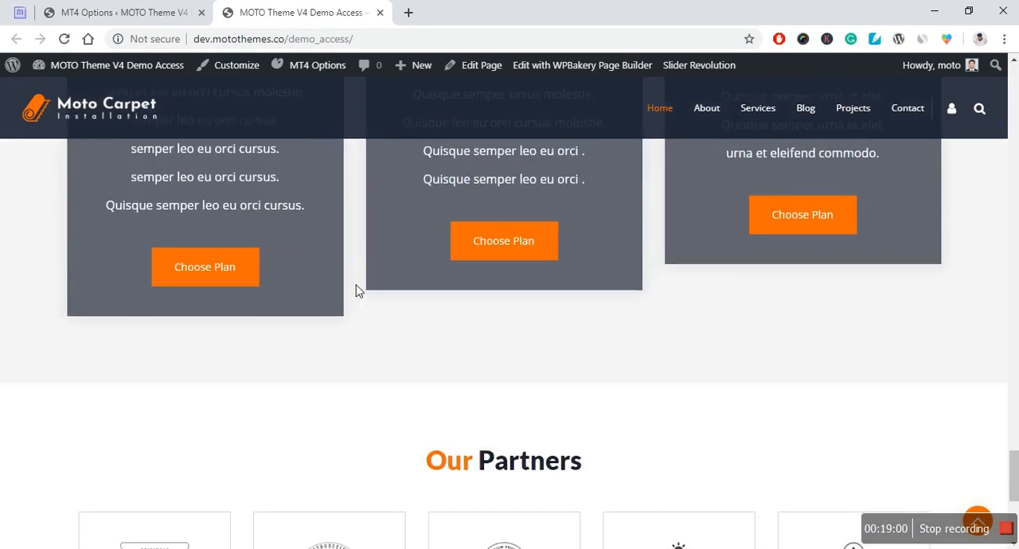
scroll(355, 291, down, 3)
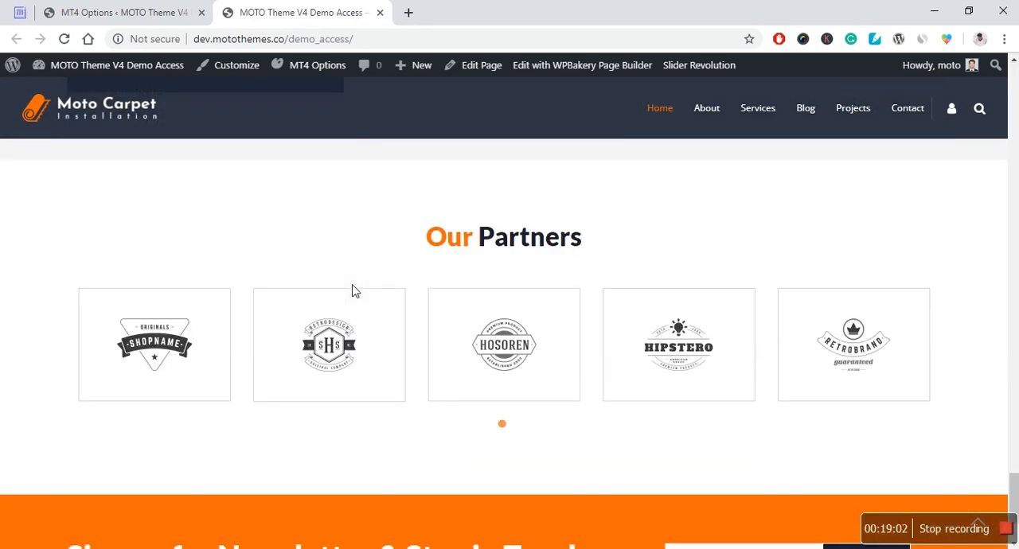
scroll(354, 289, down, 2)
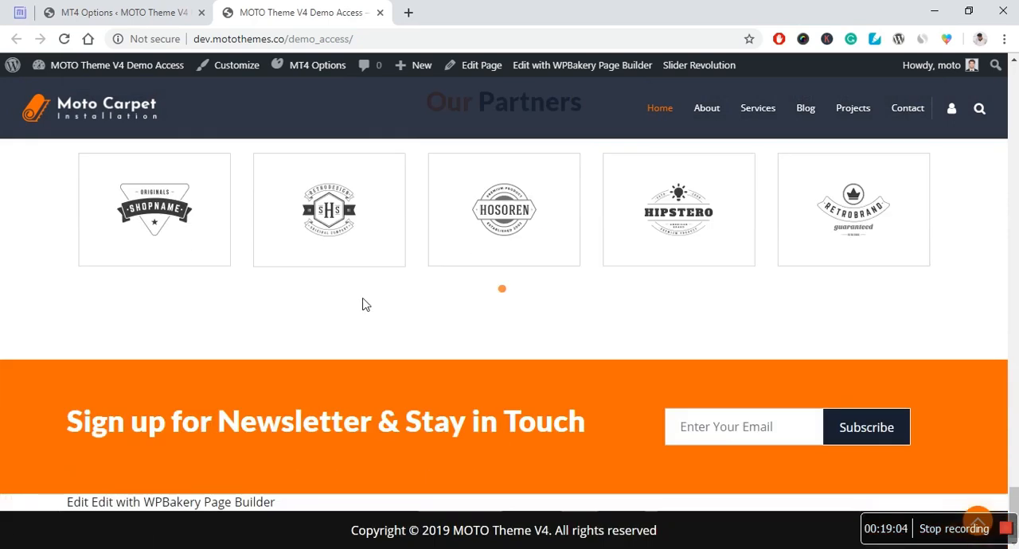